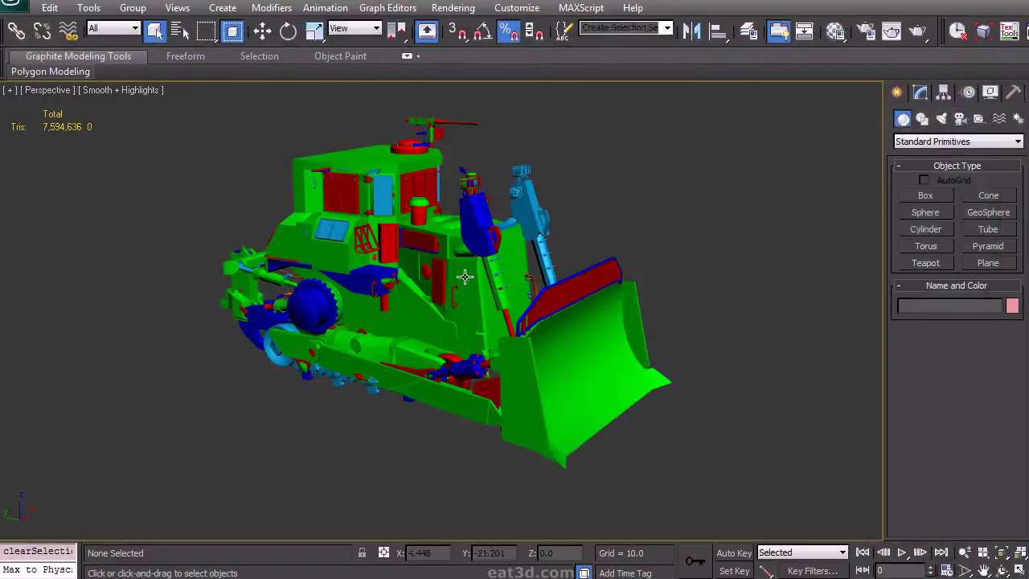
# Step: Select the low-poly dozer body and collapse its Unwrap UVW modifier into the editable poly
pyautogui.click(467, 276)
pyautogui.click(921, 92)
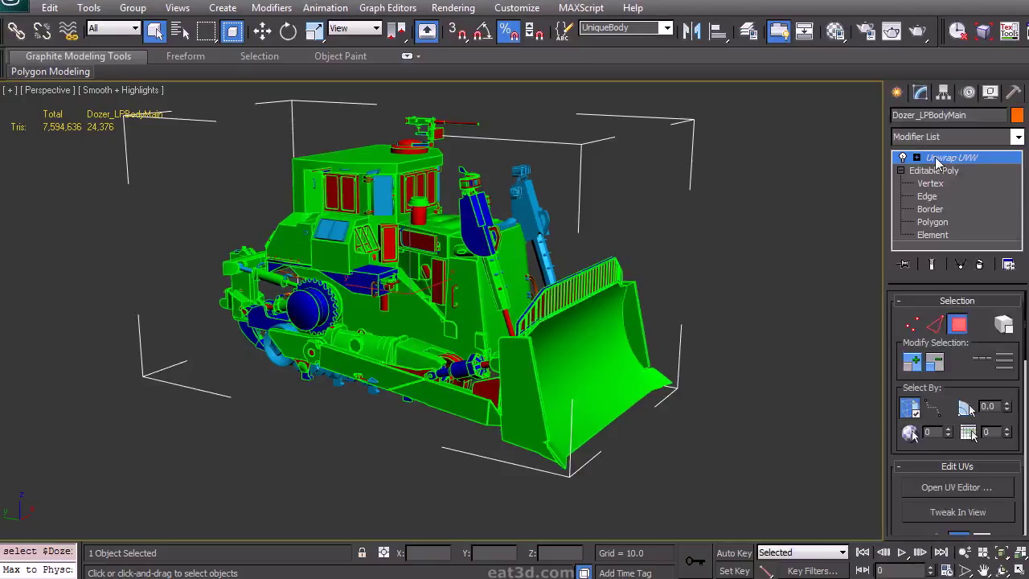
pyautogui.rightClick(936, 161)
pyautogui.click(986, 304)
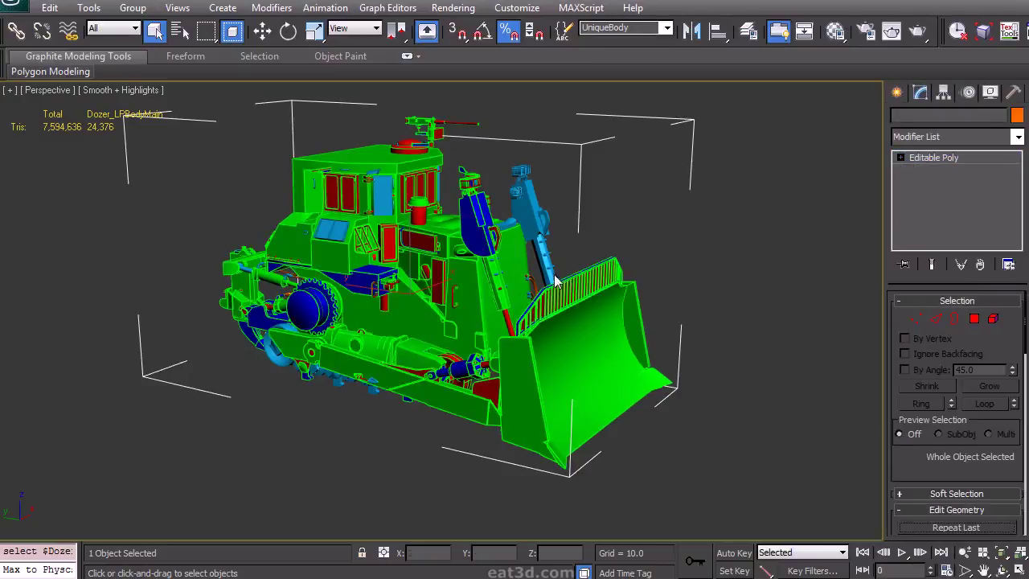
# Step: Hide every object except the dozer body and switch on the HPCabin layer in the layer manager
pyautogui.rightClick(447, 272)
pyautogui.click(498, 217)
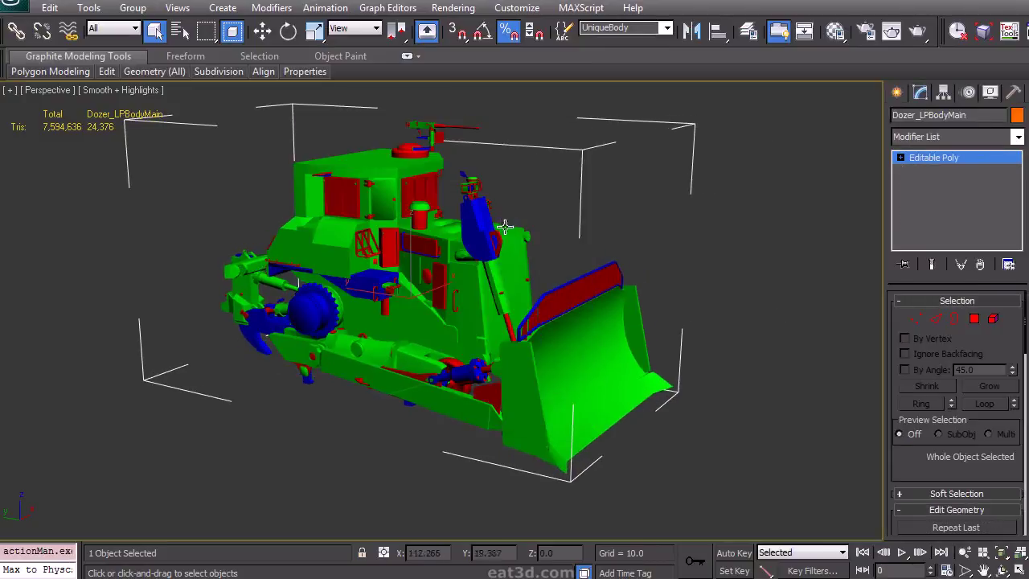
pyautogui.moveTo(527, 247); pyautogui.dragTo(525, 247, button='middle')
pyautogui.click(746, 33)
pyautogui.moveTo(843, 333); pyautogui.dragTo(845, 350)
pyautogui.click(680, 350)
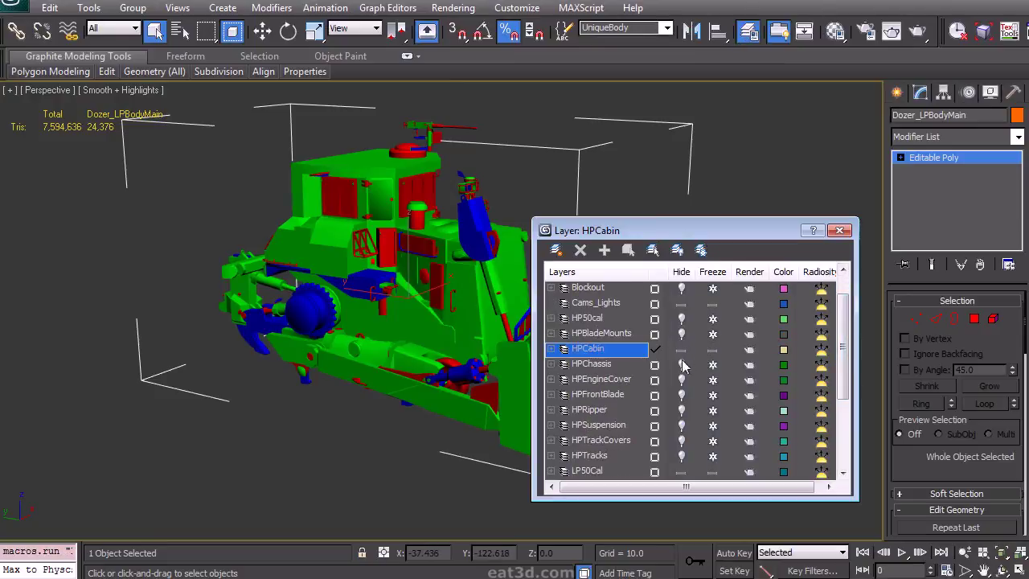
# Step: Hide the unselected objects again and switch the HPCabin layer off
pyautogui.moveTo(468, 300); pyautogui.dragTo(419, 281, button='middle')
pyautogui.rightClick(450, 306)
pyautogui.click(499, 250)
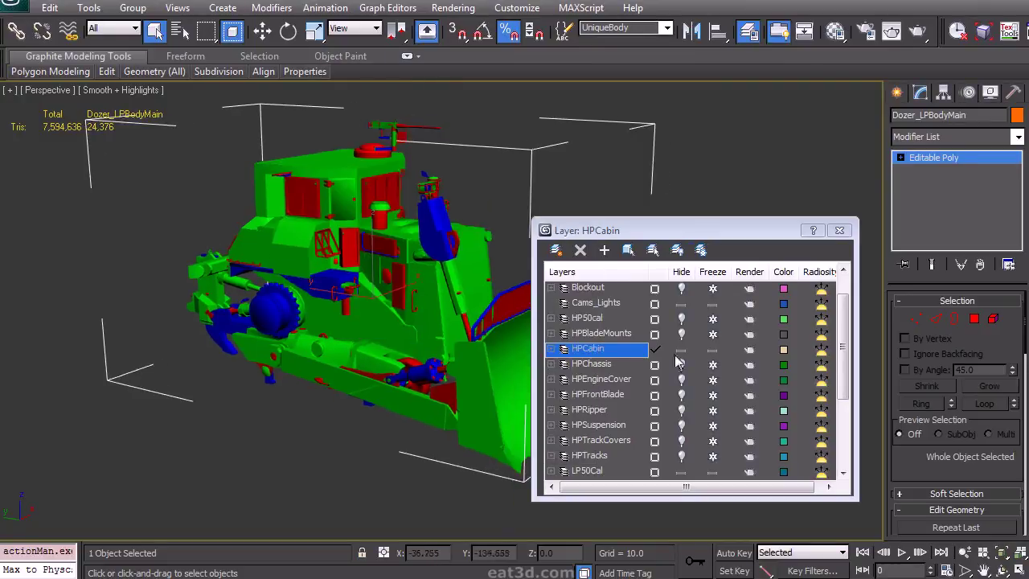
pyautogui.keyDown('alt'); pyautogui.moveTo(385, 332); pyautogui.dragTo(511, 315, button='middle'); pyautogui.keyUp('alt')
pyautogui.click(681, 350)
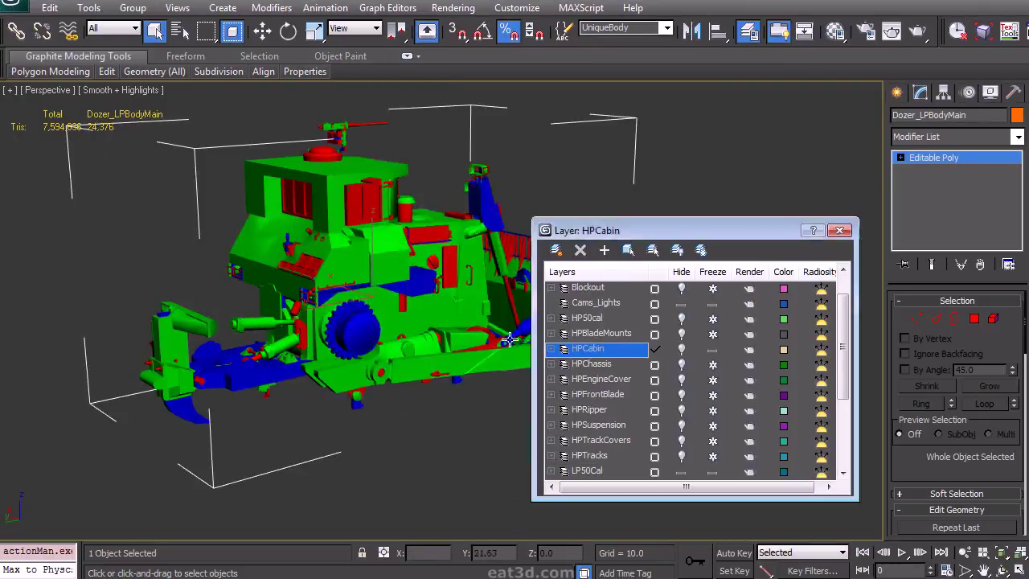
# Step: Unhide all objects without unhiding the hidden layers
pyautogui.rightClick(473, 326)
pyautogui.rightClick(490, 336)
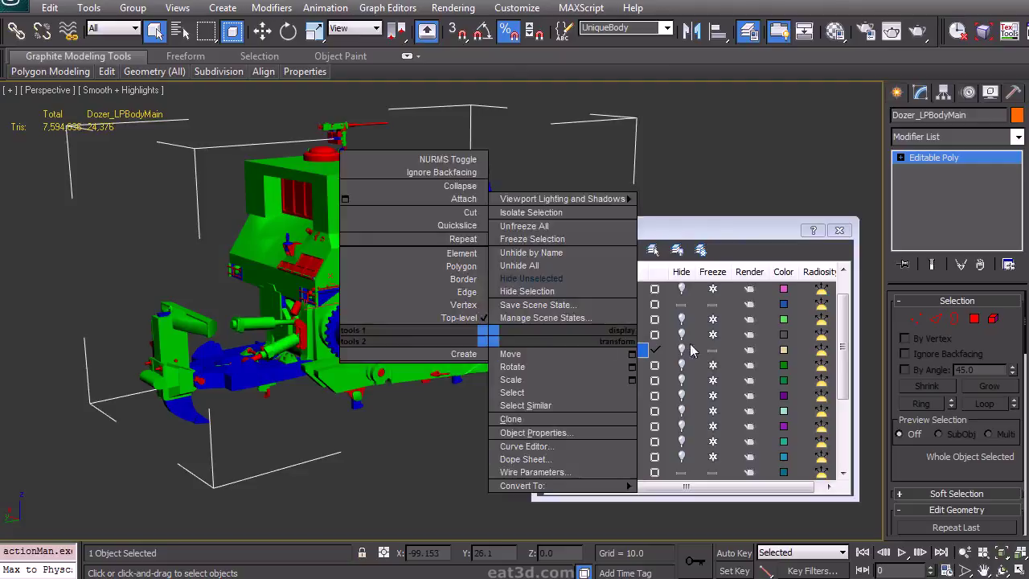
pyautogui.rightClick(438, 352)
pyautogui.click(485, 269)
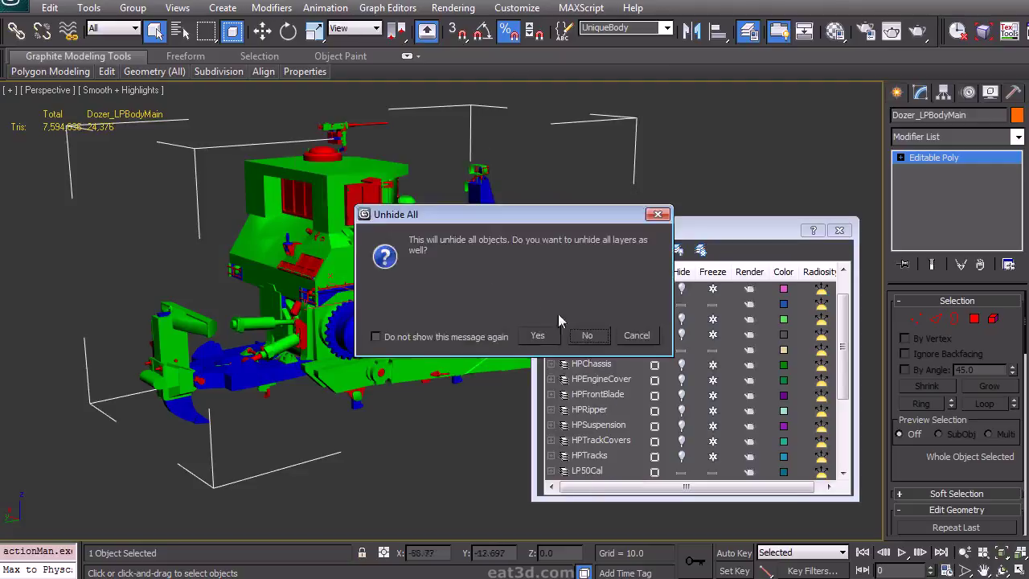
pyautogui.click(587, 336)
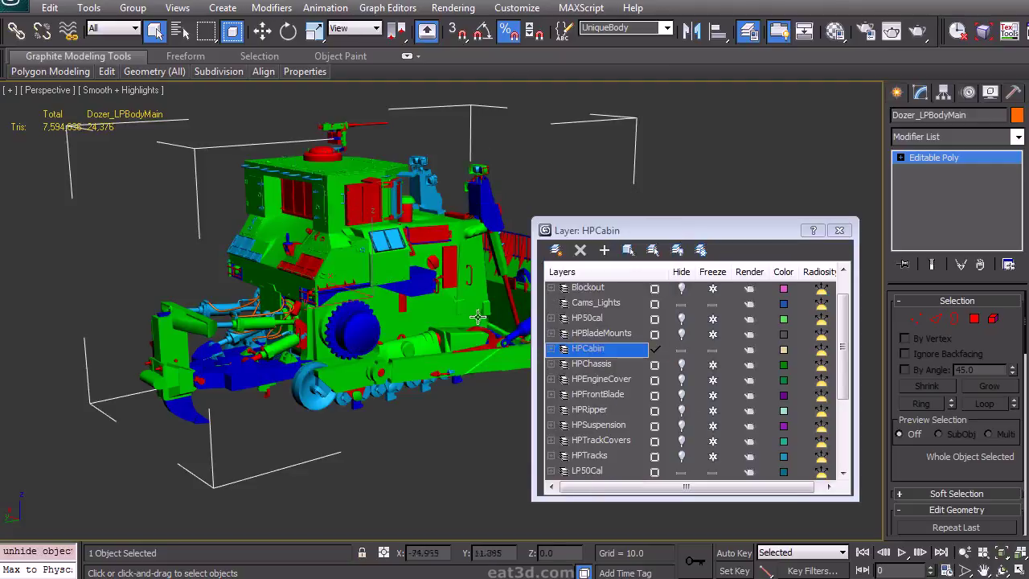
# Step: Hide all unselected objects while the HPCabin layer is off, and switch that layer back on
pyautogui.click(681, 352)
pyautogui.rightClick(465, 315)
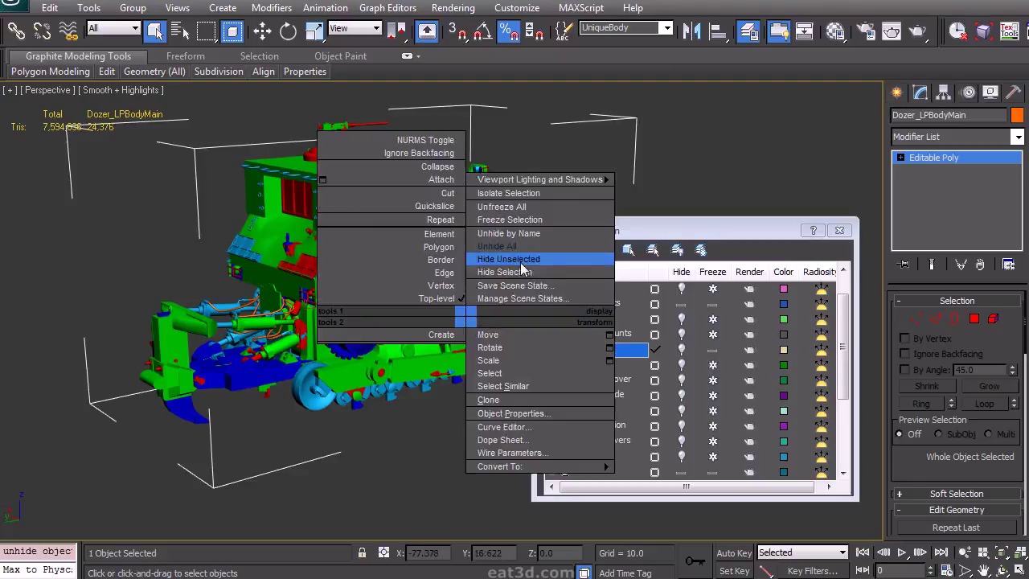
pyautogui.click(520, 262)
pyautogui.click(681, 351)
# Step: Unhide the HPChassis, HPEngineCover, HPFrontBlade, HPRipper and HPSuspension layers
pyautogui.moveTo(354, 315); pyautogui.dragTo(389, 348, button='middle')
pyautogui.scroll(3, 389, 348)
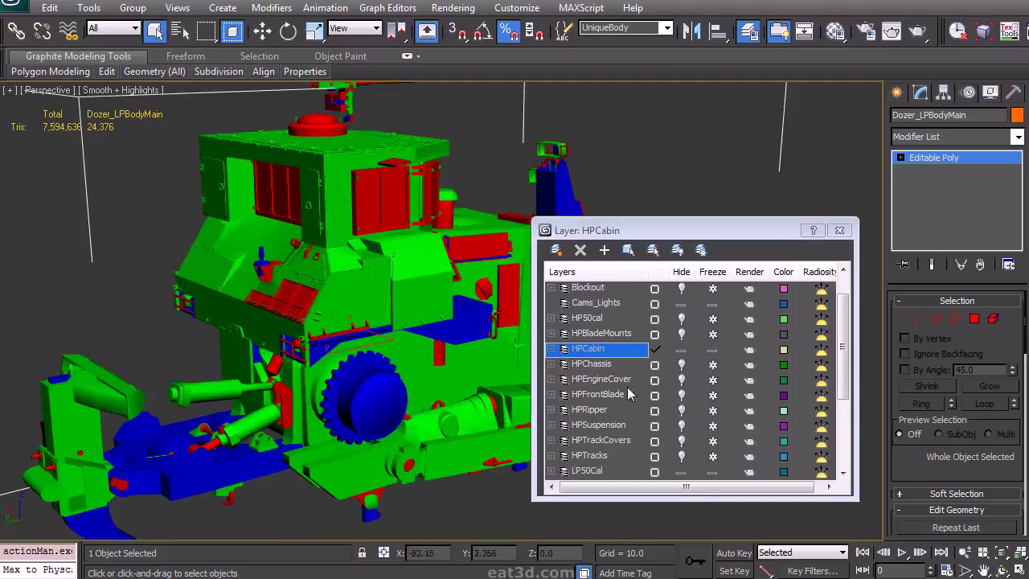
pyautogui.click(681, 364)
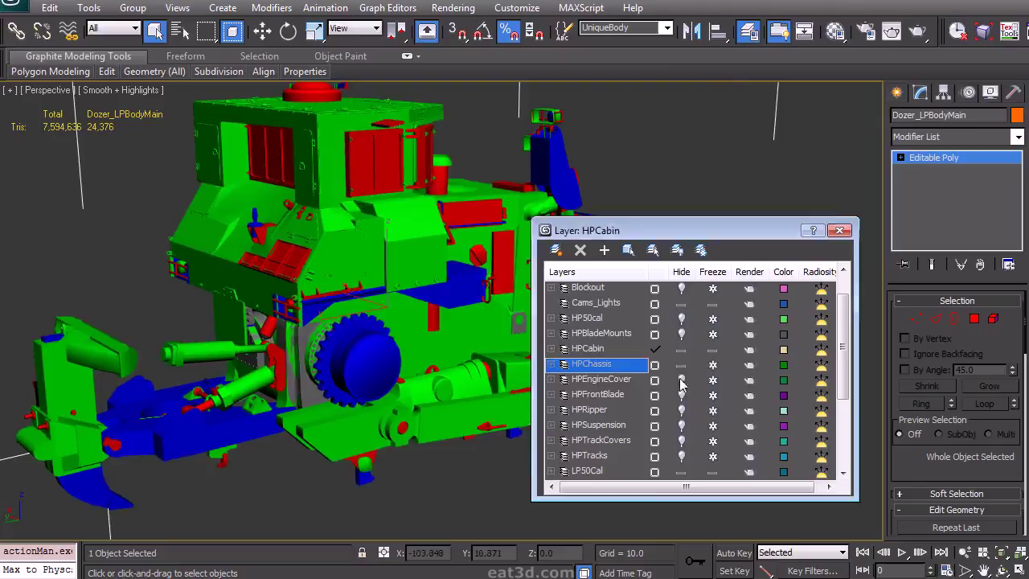
pyautogui.click(681, 379)
pyautogui.keyDown('alt'); pyautogui.moveTo(446, 379); pyautogui.dragTo(410, 358, button='middle'); pyautogui.keyUp('alt')
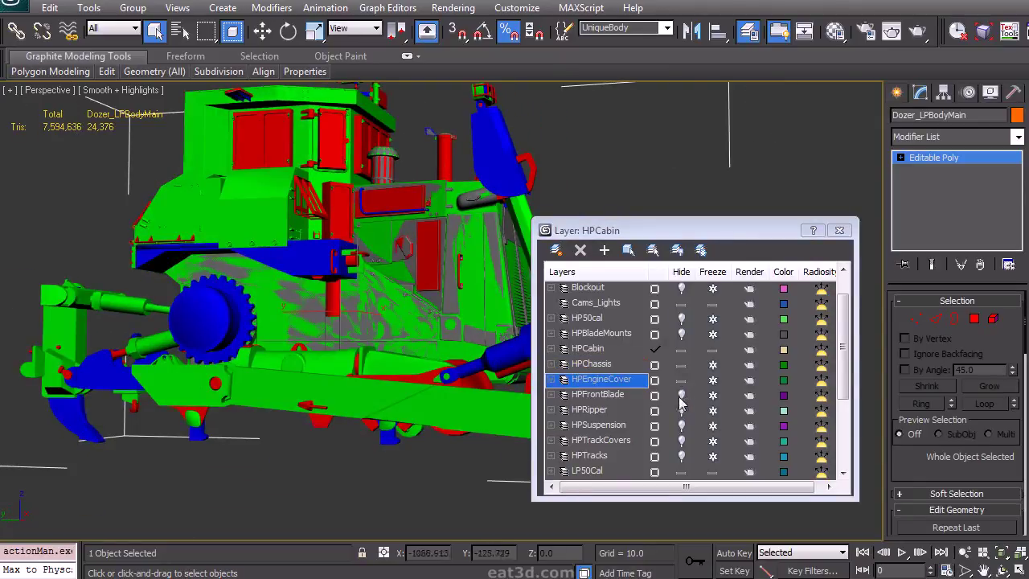
pyautogui.click(681, 394)
pyautogui.click(681, 410)
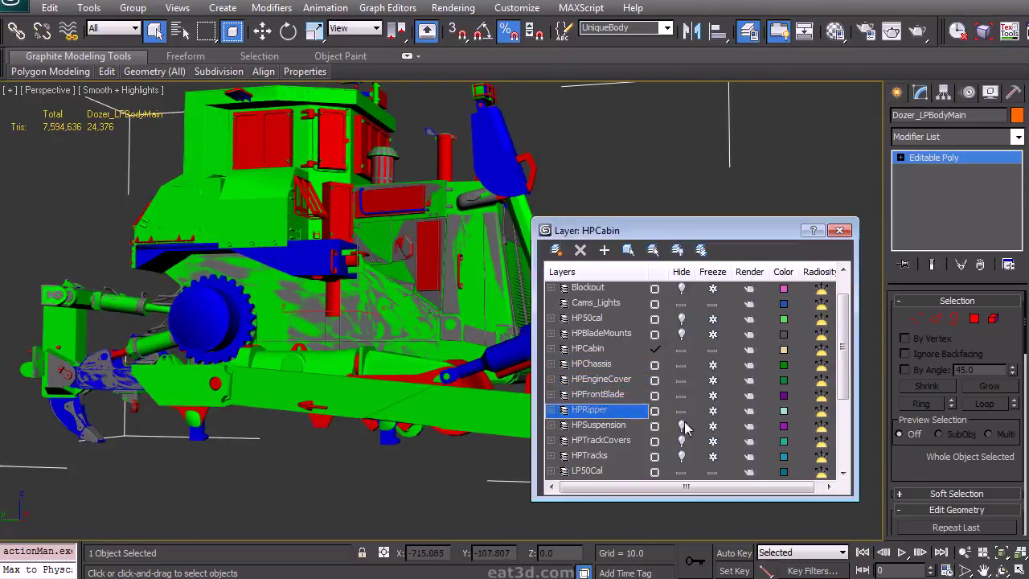
pyautogui.click(681, 425)
# Step: Unhide the HPTrackCovers, HPBladeMounts and HP50cal layers
pyautogui.moveTo(361, 392); pyautogui.dragTo(356, 366, button='middle')
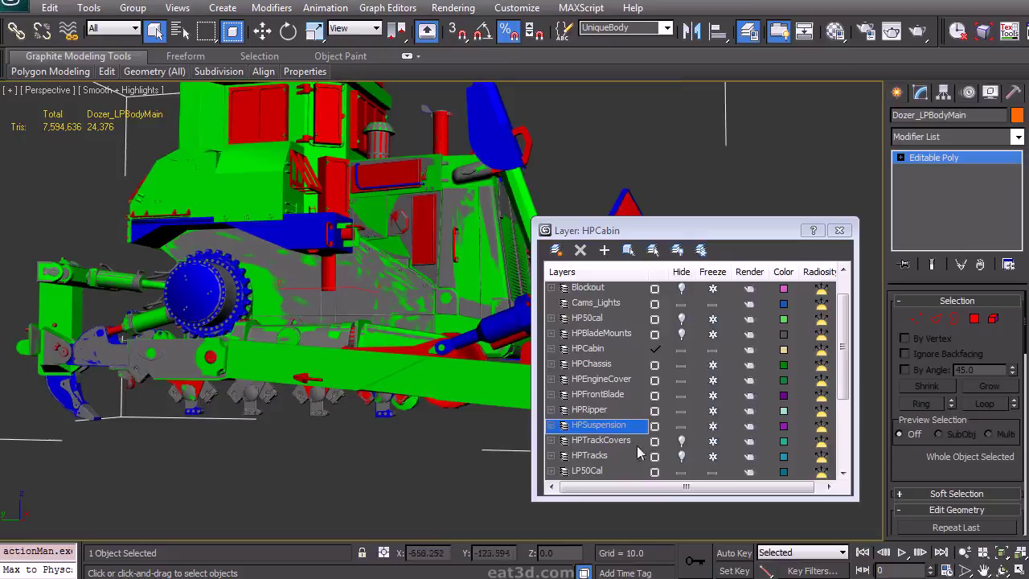
pyautogui.click(681, 440)
pyautogui.keyDown('alt'); pyautogui.moveTo(681, 441); pyautogui.dragTo(568, 428, button='middle'); pyautogui.keyUp('alt')
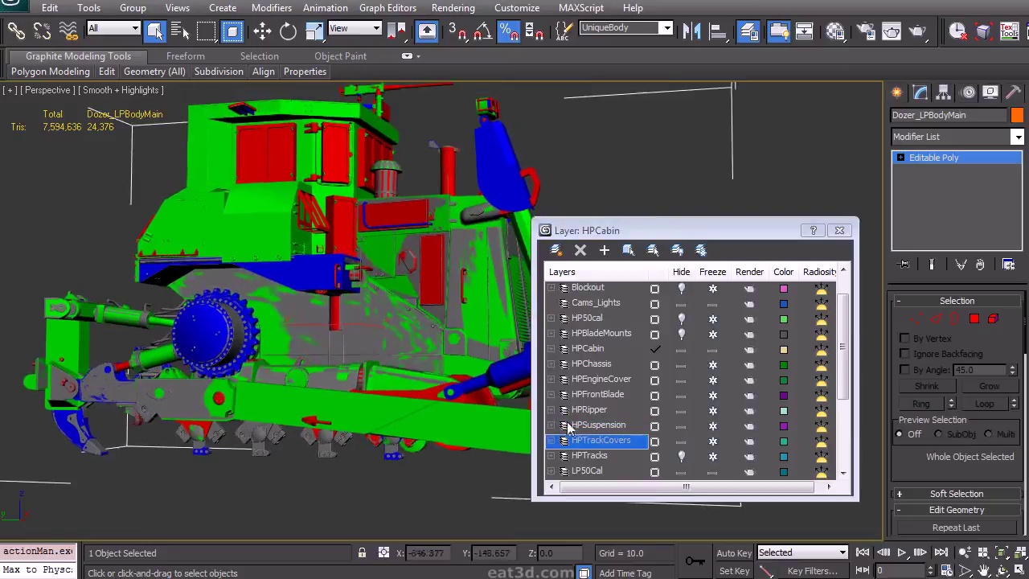
pyautogui.click(680, 333)
pyautogui.keyDown('alt'); pyautogui.moveTo(681, 333); pyautogui.dragTo(684, 323, button='middle'); pyautogui.keyUp('alt')
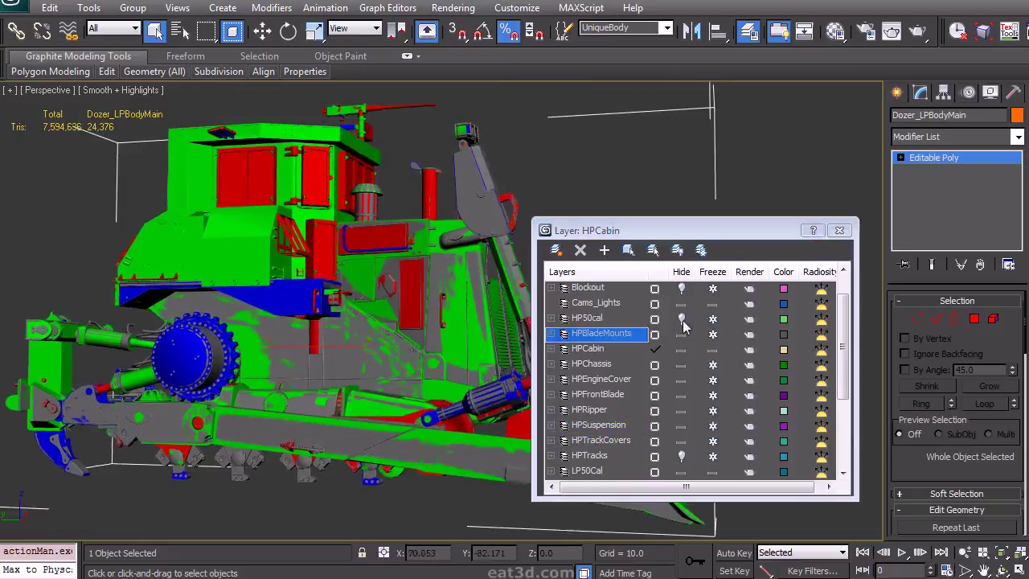
pyautogui.click(680, 319)
pyautogui.keyDown('alt'); pyautogui.moveTo(437, 305); pyautogui.dragTo(441, 362, button='middle'); pyautogui.keyUp('alt')
# Step: Unfreeze the HP50cal, HPBladeMounts, HPChassis, HPEngineCover, HPFrontBlade, HPRipper, HPSuspension and HPTrackCovers layers, and close the layer manager
pyautogui.click(712, 319)
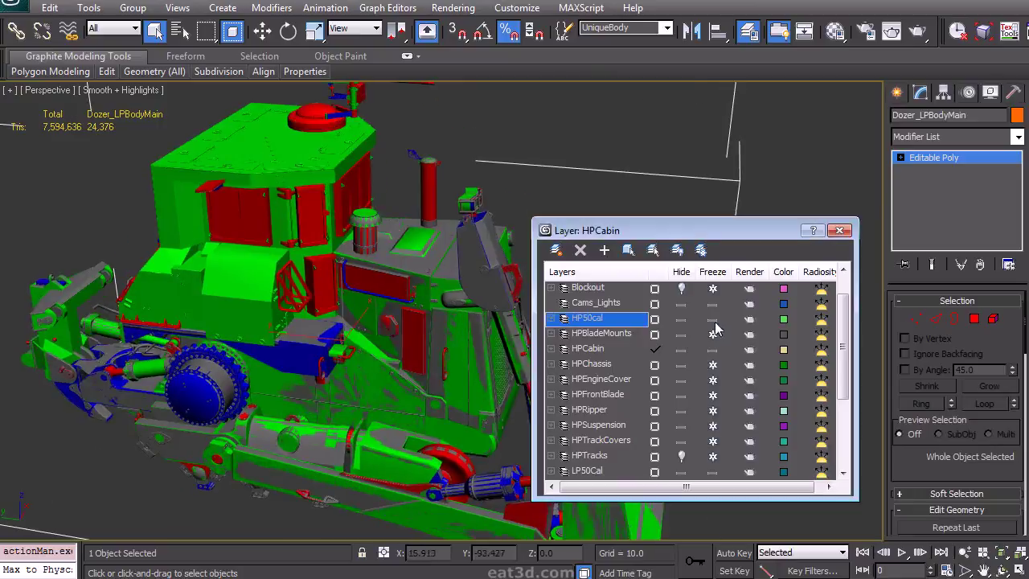
pyautogui.click(712, 332)
pyautogui.click(712, 363)
pyautogui.click(712, 378)
pyautogui.click(712, 394)
pyautogui.click(712, 409)
pyautogui.click(712, 424)
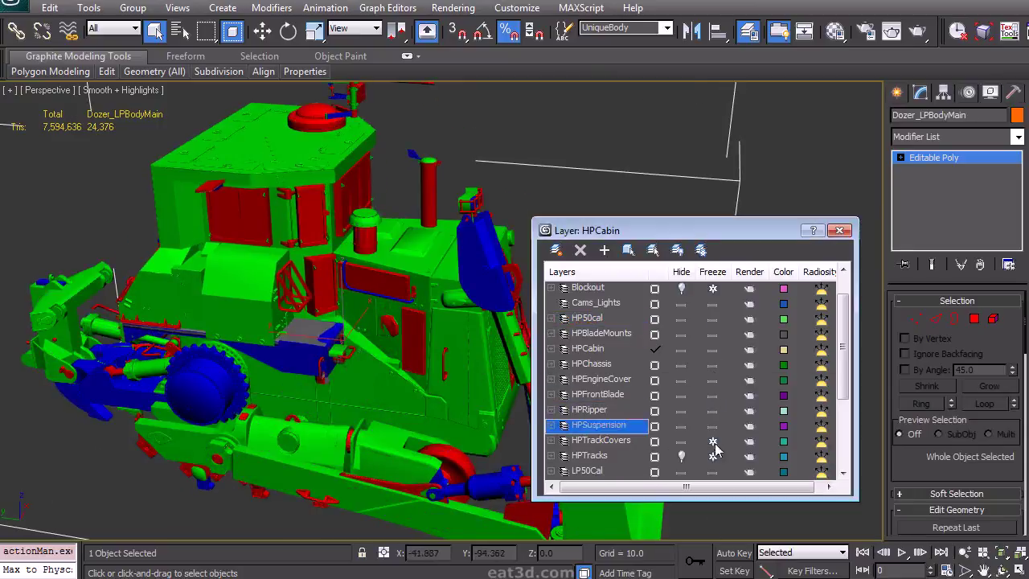
pyautogui.click(712, 439)
pyautogui.click(839, 231)
# Step: Open Render To Texture for the dozer body and add a NormalsMap output element
pyautogui.scroll(-3, 623, 229)
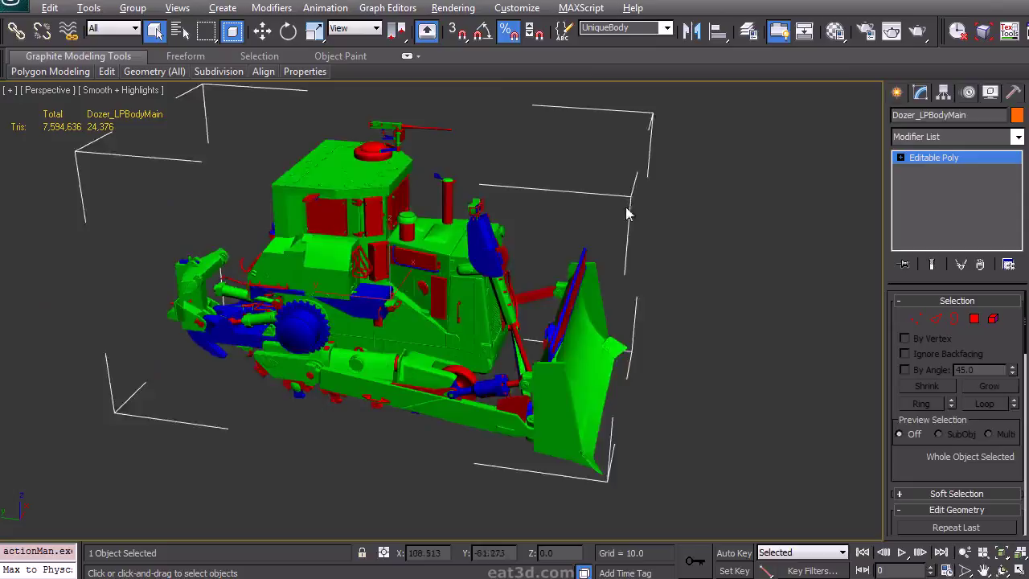
pyautogui.moveTo(626, 211)
pyautogui.keyDown('alt'); pyautogui.mouseDown(button='middle')
pyautogui.moveTo(616, 197)
pyautogui.moveTo(626, 196)
pyautogui.mouseUp(button='middle'); pyautogui.keyUp('alt')
pyautogui.press('0')
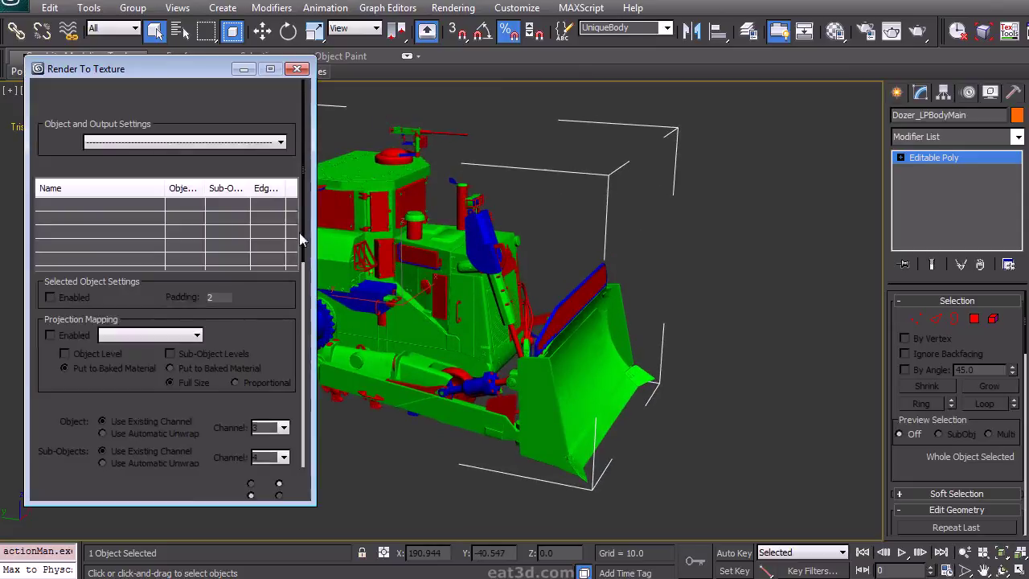
pyautogui.scroll(-5, 271, 294)
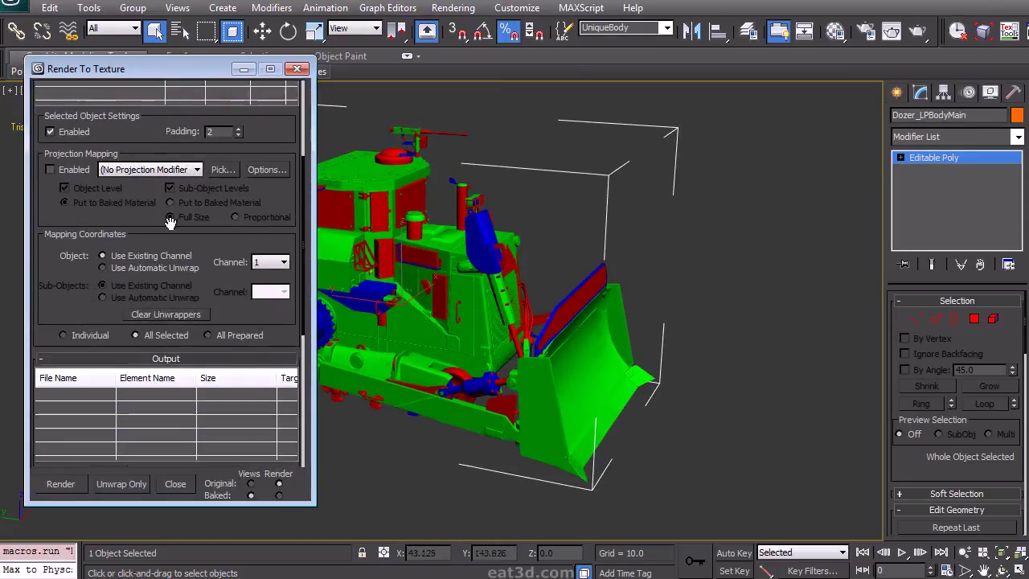
pyautogui.scroll(-5, 169, 222)
pyautogui.scroll(2, 121, 321)
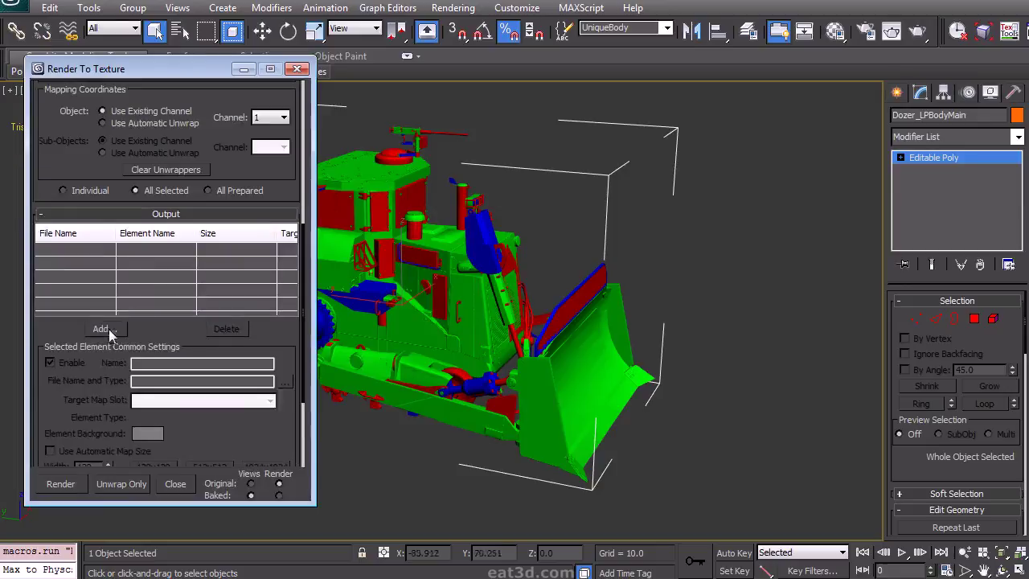
pyautogui.click(105, 329)
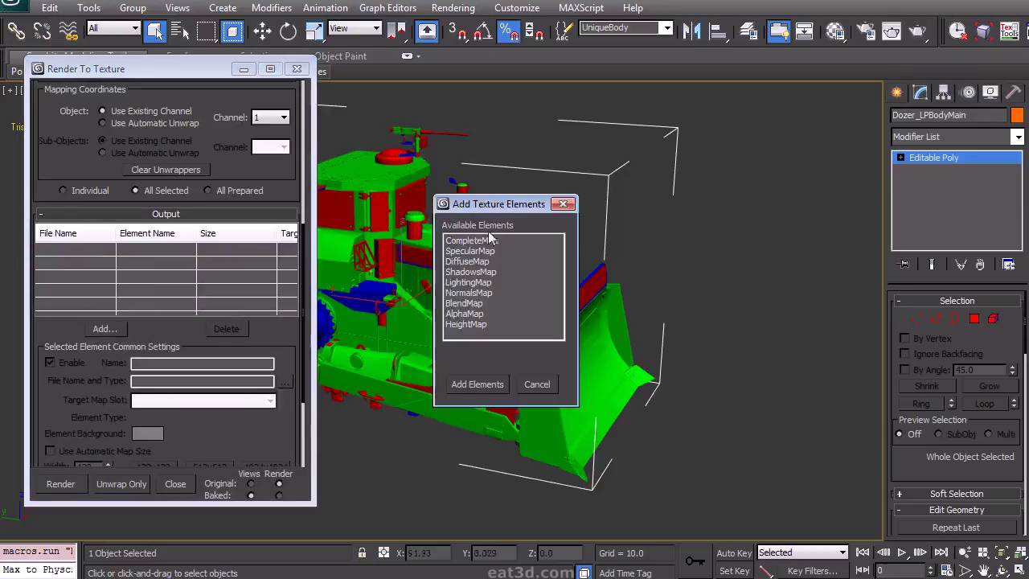
pyautogui.doubleClick(475, 294)
# Step: Set the NormalsMap output size to a width of 2048 and a height of 1024
pyautogui.scroll(-2, 142, 290)
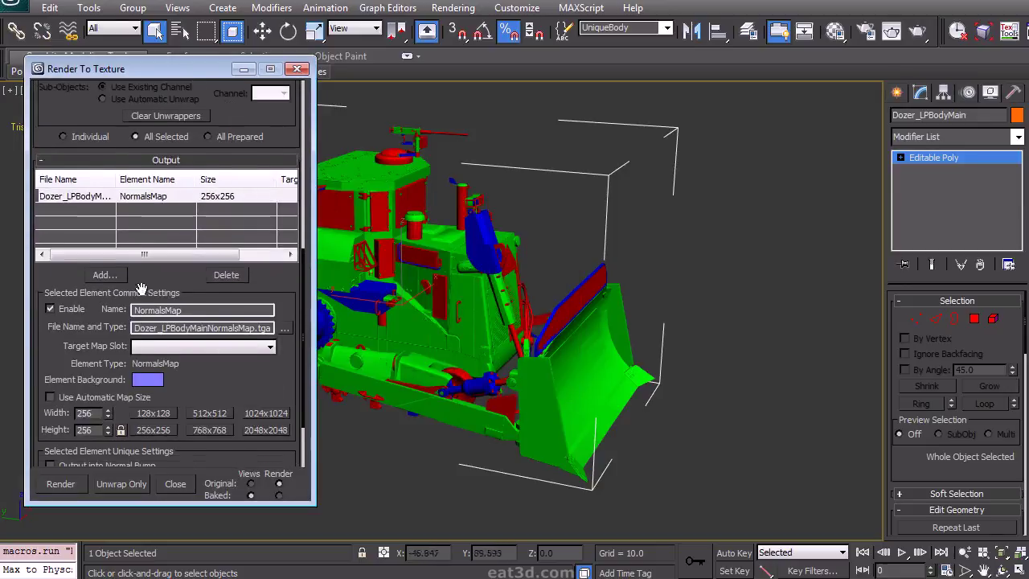
pyautogui.click(265, 430)
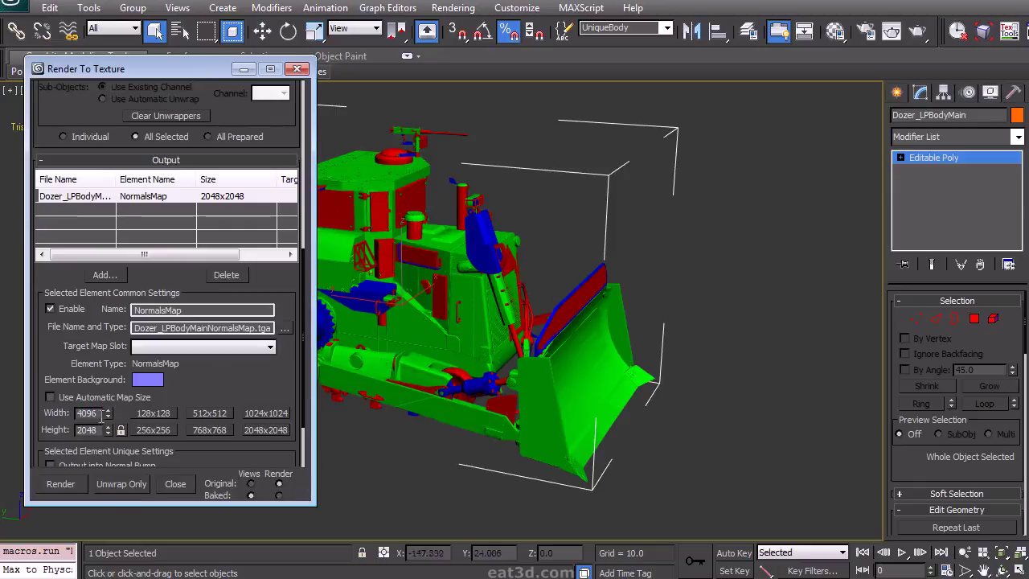
pyautogui.moveTo(98, 430); pyautogui.dragTo(9, 430)
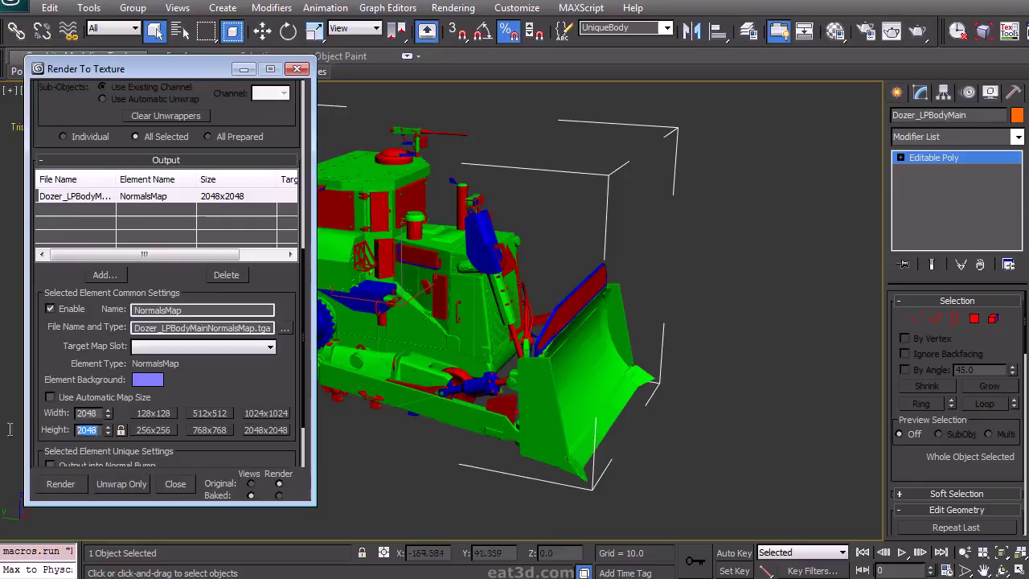
# Step: Set the NormalsMap output file to Dozer_LPBodyMainNormalsMap.tga in the Dozer2 project's Bakes folder, accepting the Targa options
pyautogui.scroll(3, 155, 348)
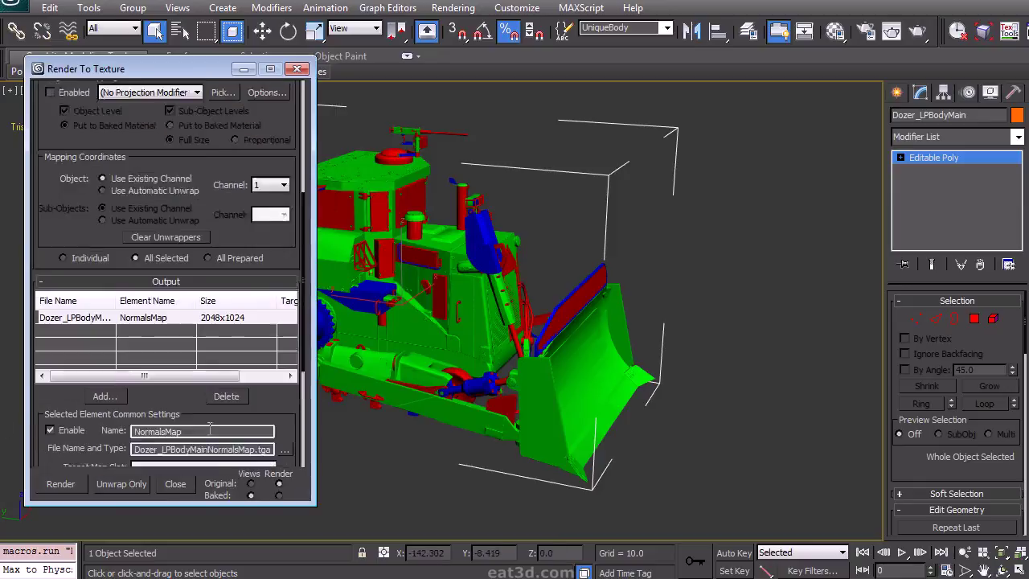
pyautogui.scroll(-2, 276, 390)
pyautogui.click(286, 380)
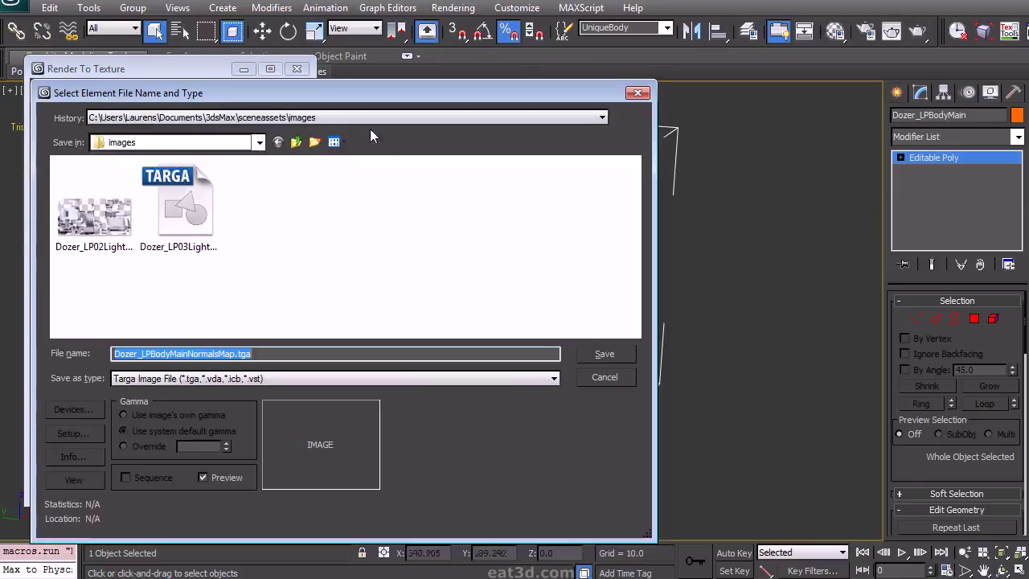
pyautogui.click(289, 117)
pyautogui.click(273, 153)
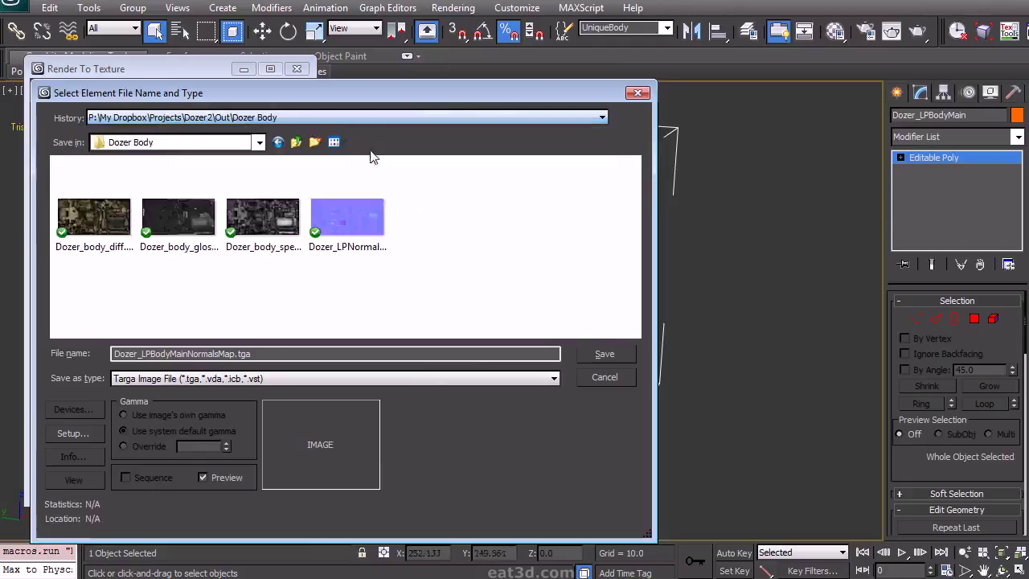
pyautogui.click(295, 142)
pyautogui.click(296, 143)
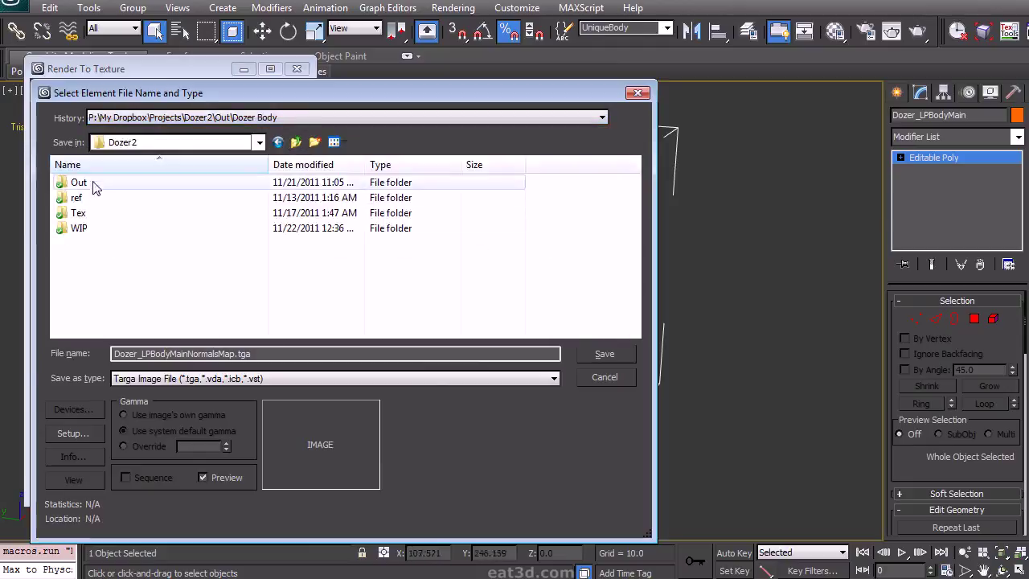
pyautogui.doubleClick(90, 185)
pyautogui.doubleClick(94, 203)
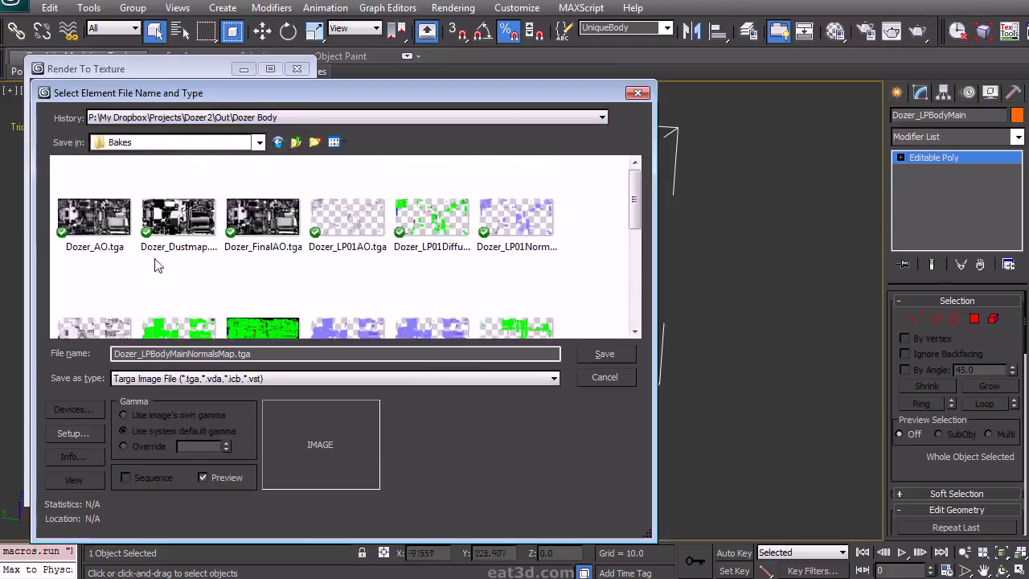
pyautogui.click(605, 356)
pyautogui.click(471, 404)
# Step: Set the edge padding of the dozer body's bake to 8
pyautogui.scroll(2, 278, 367)
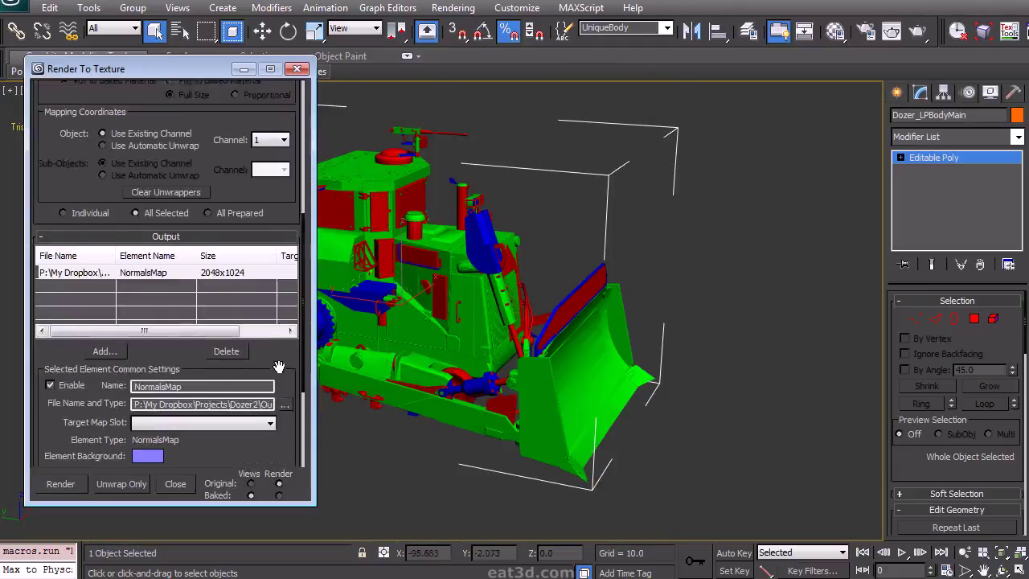
pyautogui.scroll(5, 278, 366)
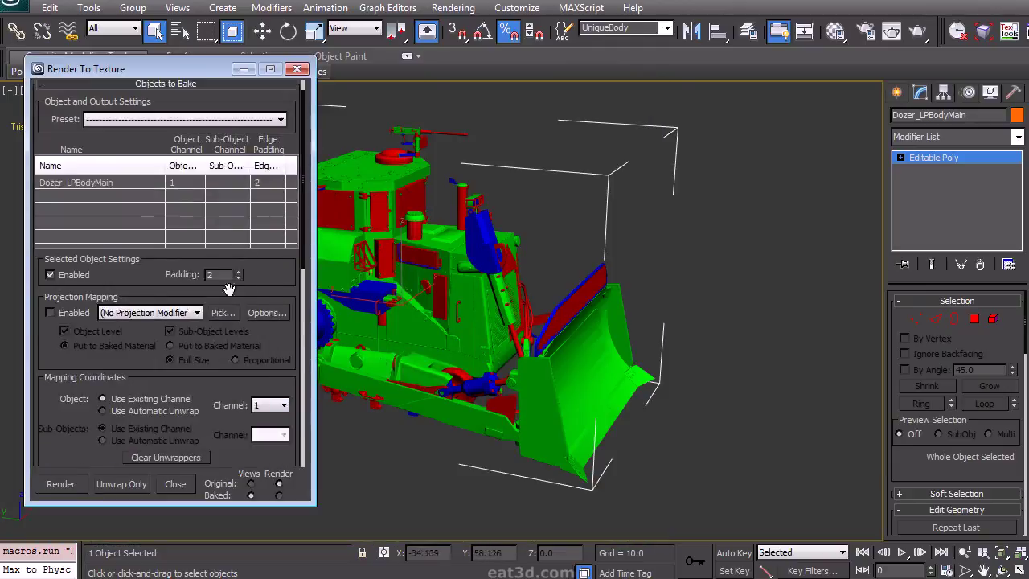
pyautogui.moveTo(140, 353); pyautogui.dragTo(173, 328)
pyautogui.scroll(-2, 268, 312)
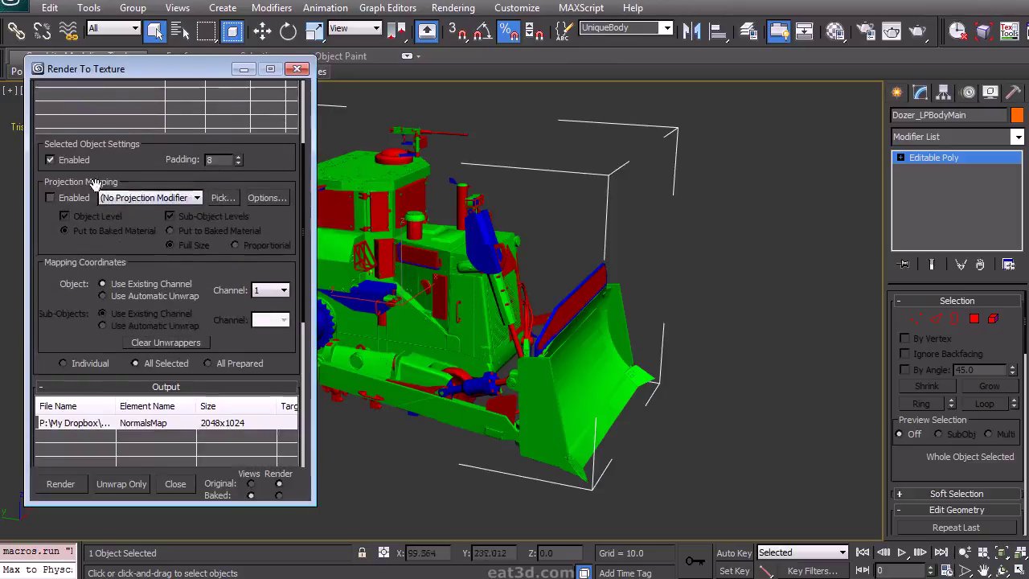
# Step: Enable projection mapping for the dozer body and review its projection options
pyautogui.click(51, 198)
pyautogui.click(264, 199)
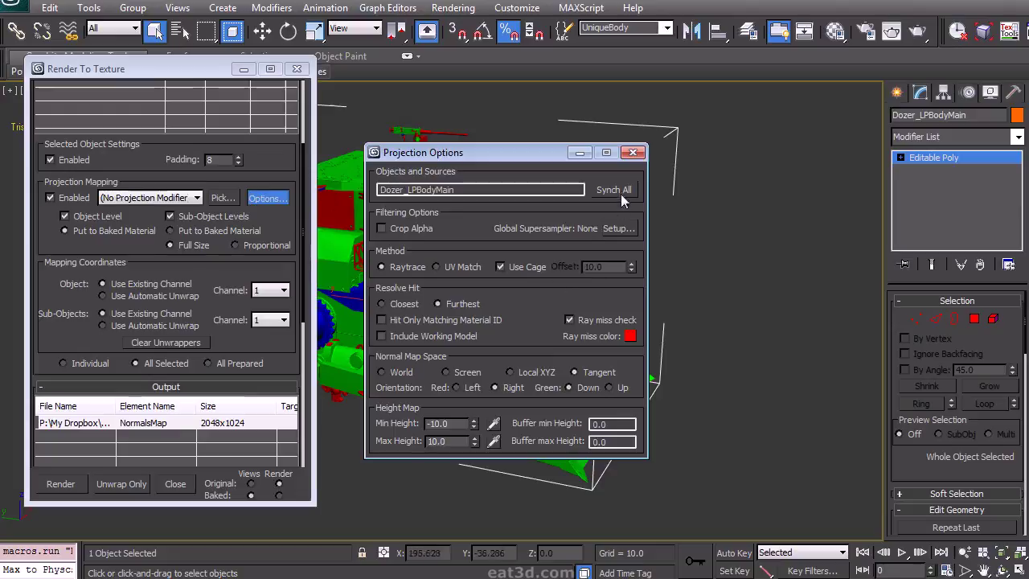
pyautogui.click(634, 153)
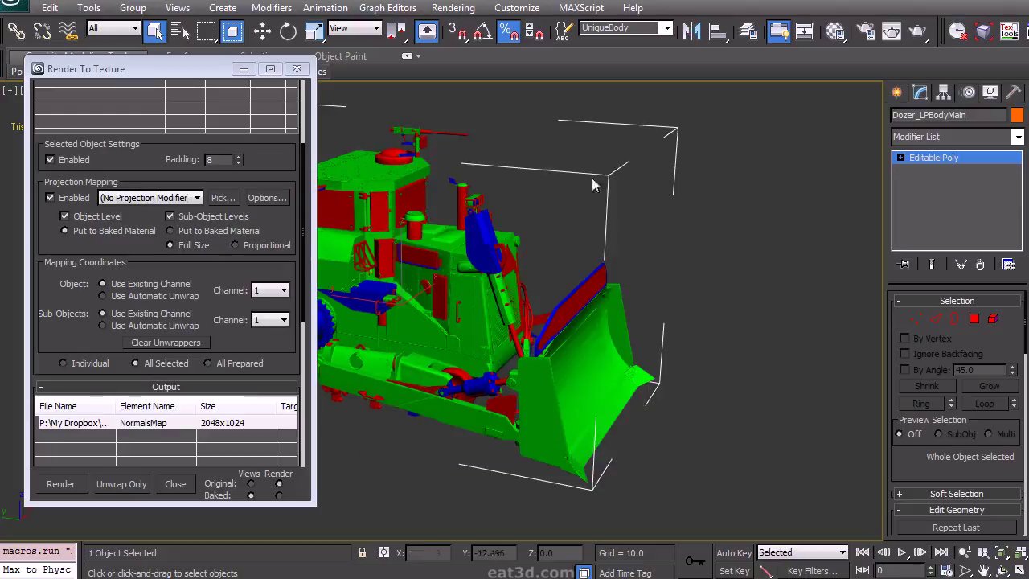
# Step: Add all listed high-poly objects as projection targets for the dozer body
pyautogui.click(232, 198)
pyautogui.scroll(15, 924, 199)
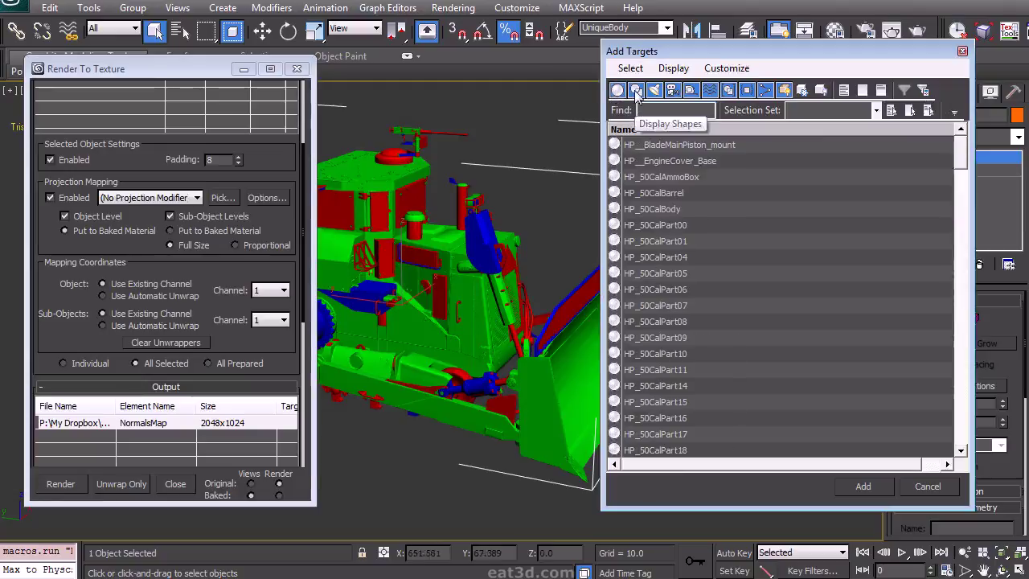
pyautogui.click(775, 161)
pyautogui.hotkey('ctrl', 'a')
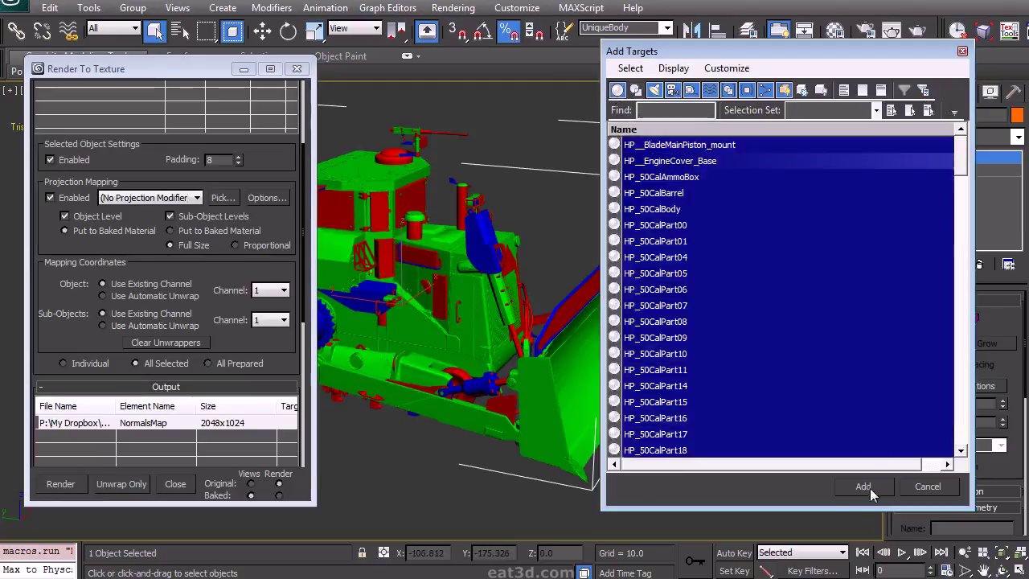
pyautogui.click(862, 486)
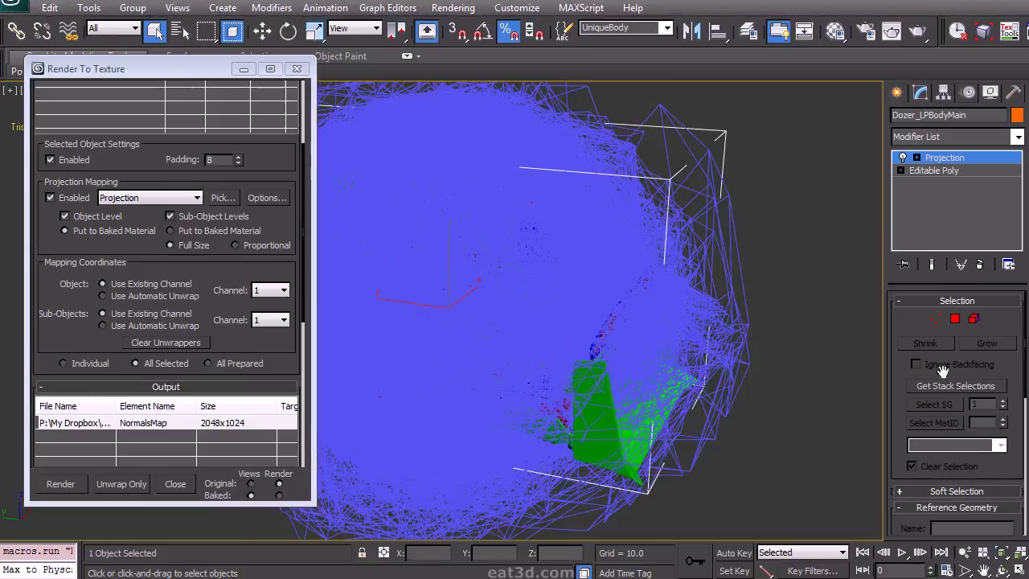
# Step: Reset the projection cage and push it slightly outward so it sits just off the dozer body's surface
pyautogui.scroll(-10, 942, 369)
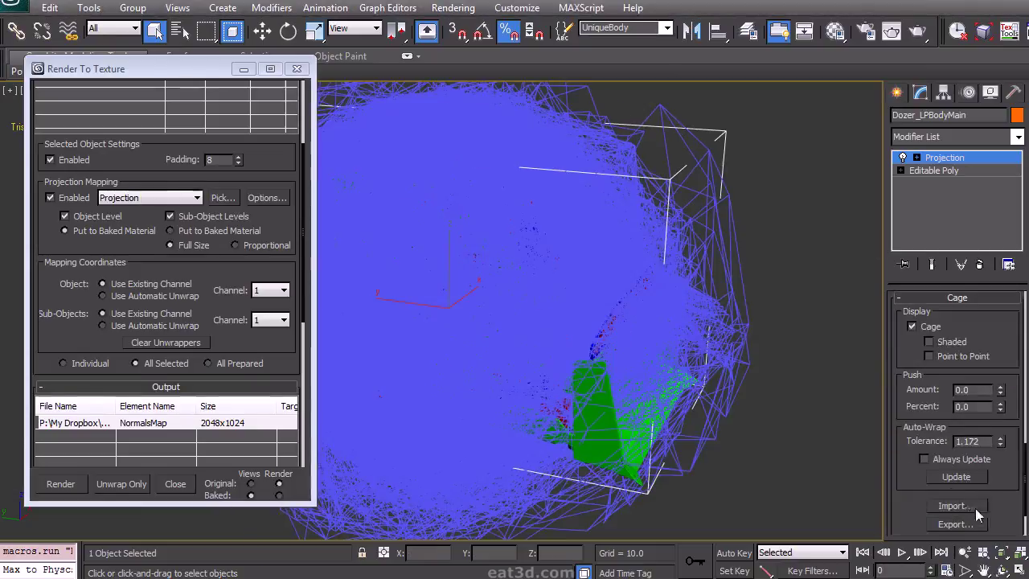
pyautogui.scroll(-3, 974, 508)
pyautogui.click(970, 485)
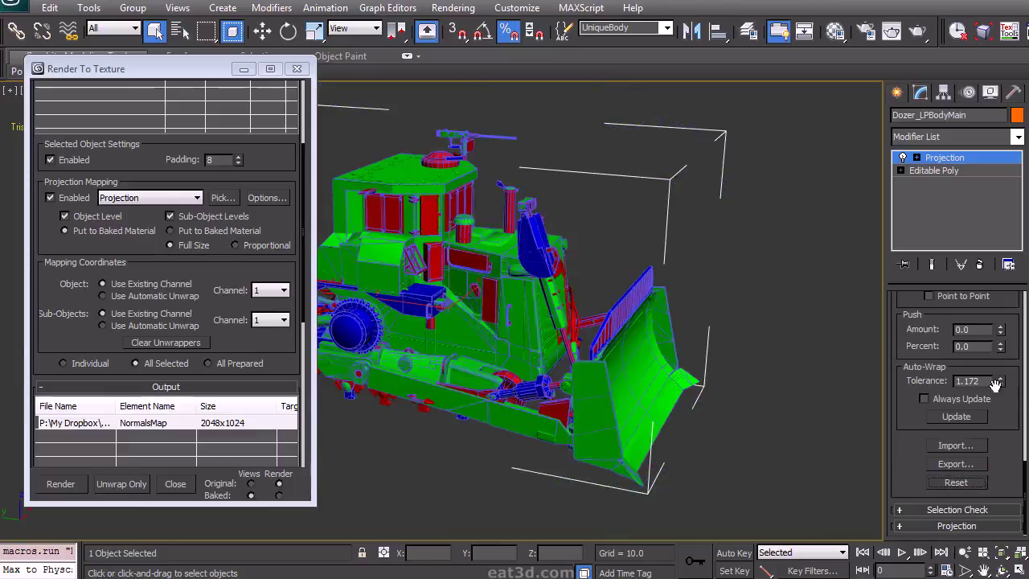
pyautogui.moveTo(1000, 329); pyautogui.dragTo(1003, 291)
pyautogui.scroll(6, 667, 330)
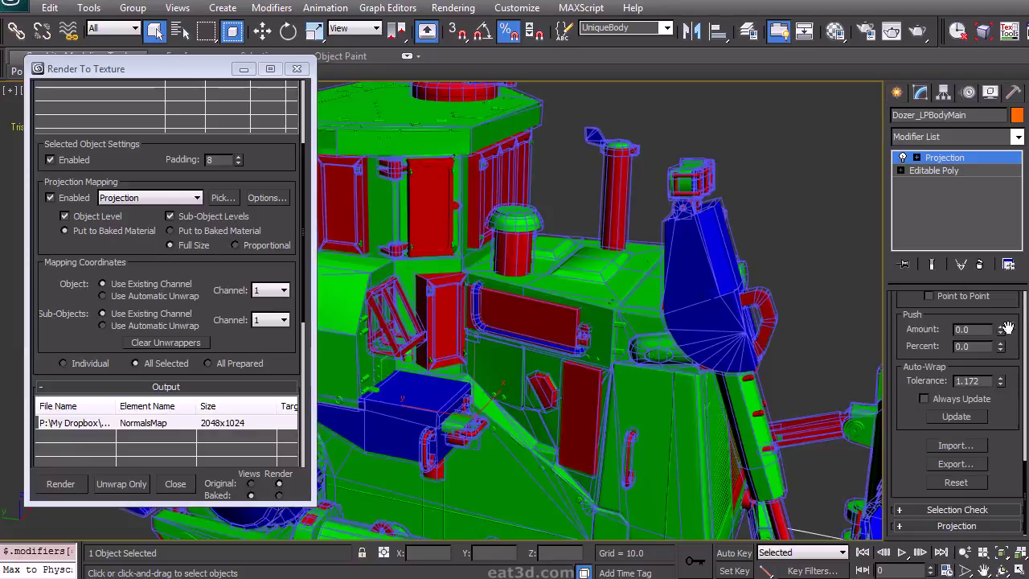
pyautogui.moveTo(1001, 331); pyautogui.dragTo(1002, 315)
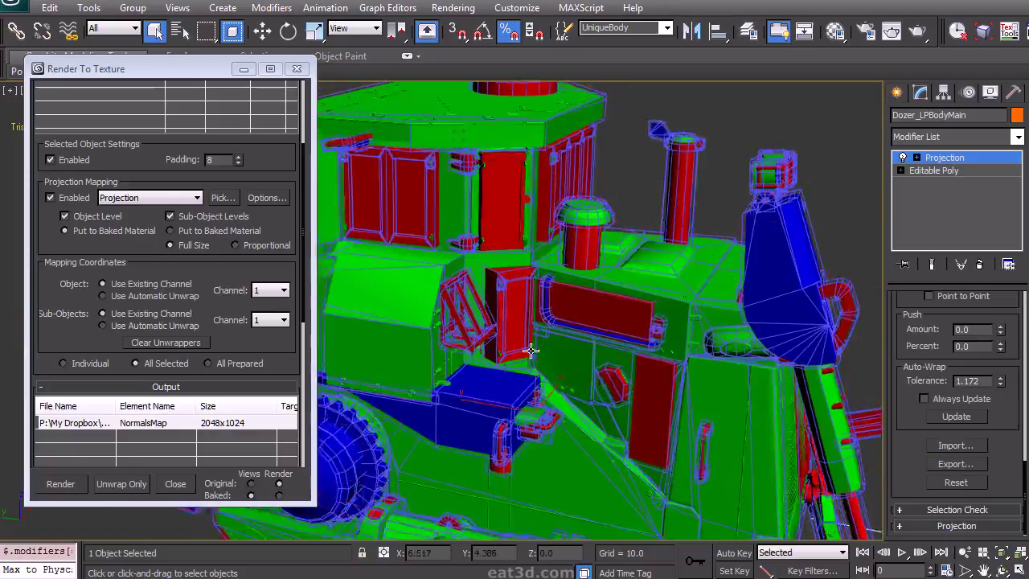
# Step: Render the dozer body's normals map without a target map slot, and close the rendered frame and Render To Texture
pyautogui.scroll(-8, 531, 351)
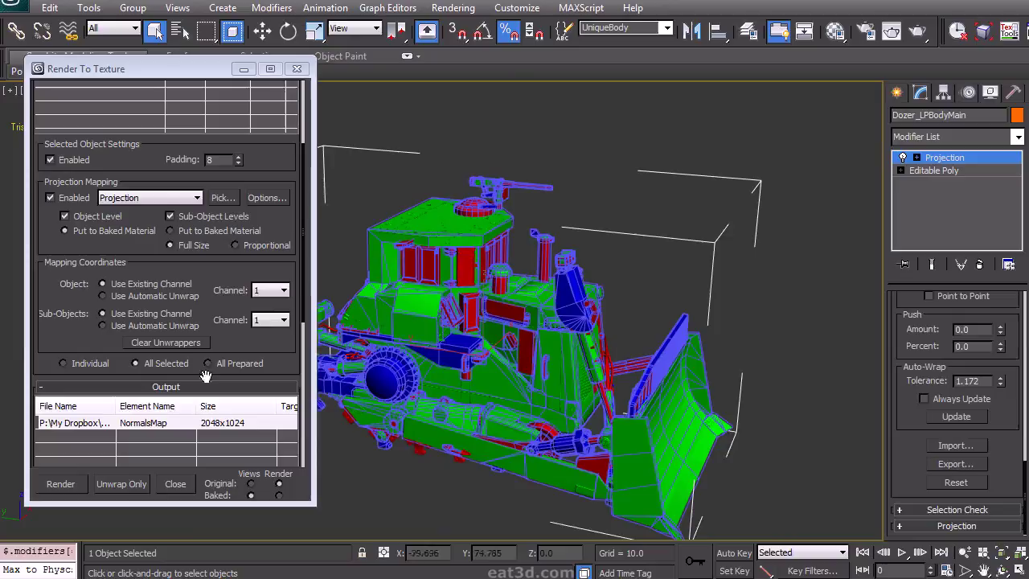
pyautogui.scroll(-1, 209, 296)
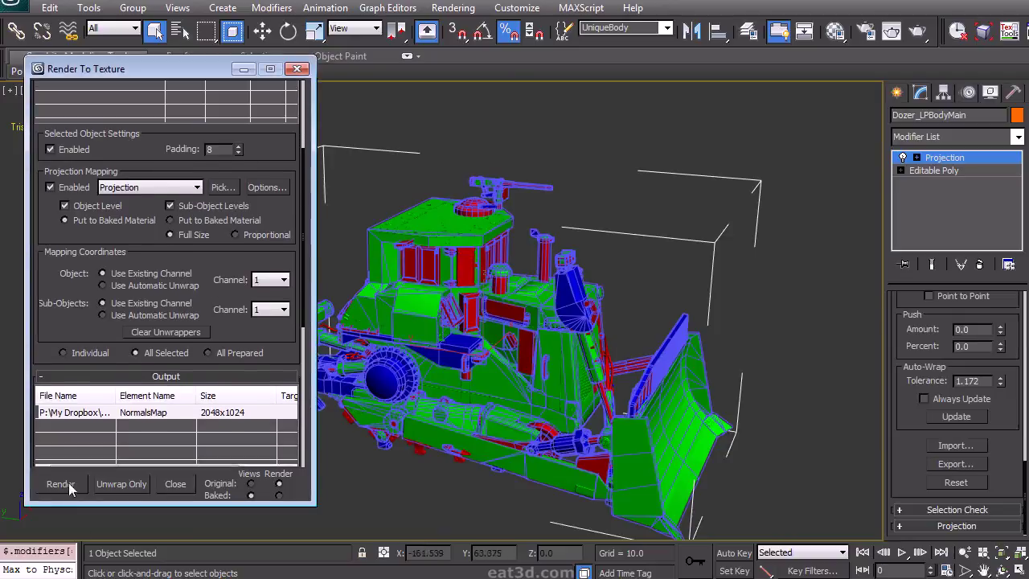
pyautogui.scroll(-5, 251, 344)
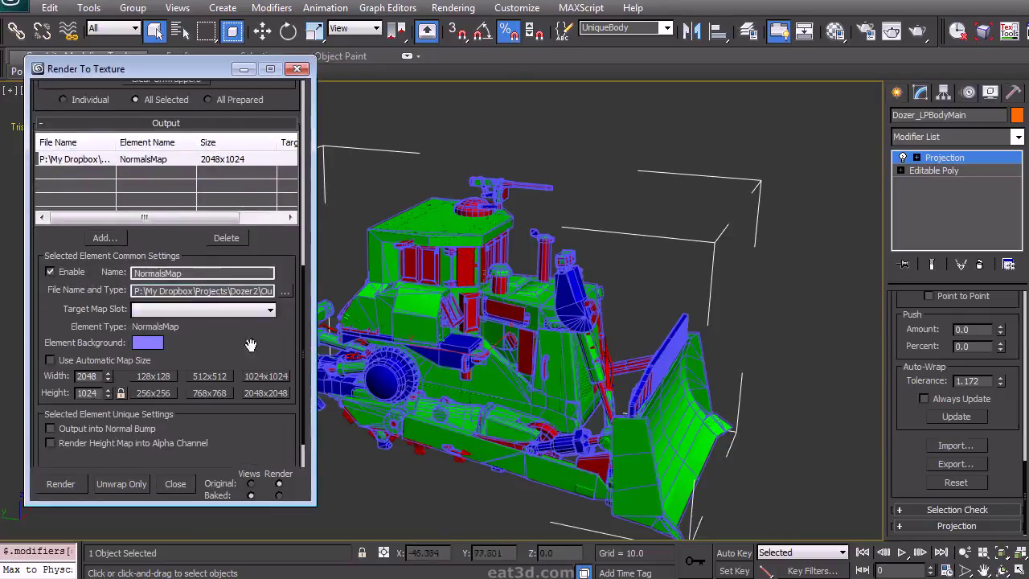
pyautogui.click(61, 484)
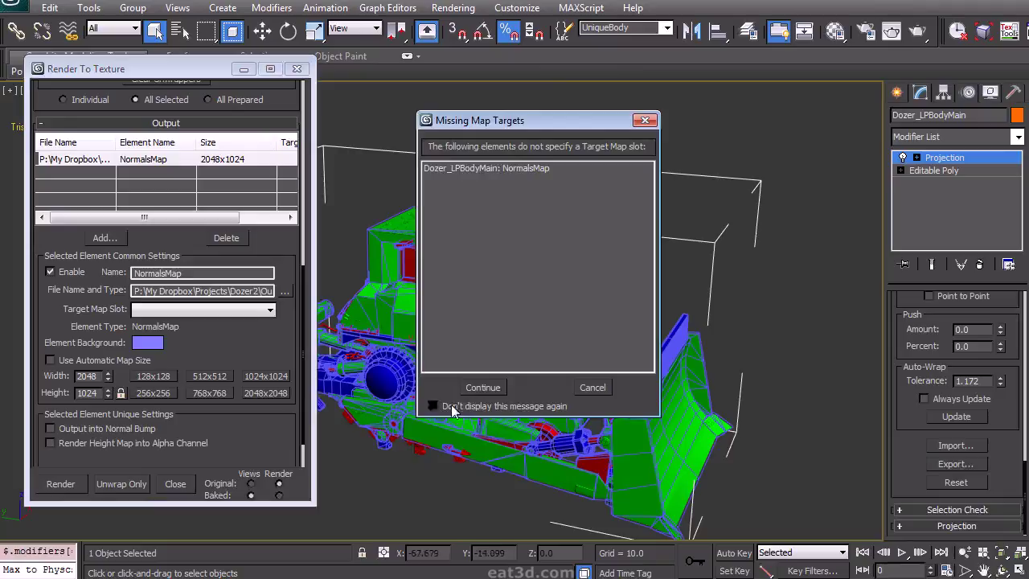
pyautogui.click(482, 388)
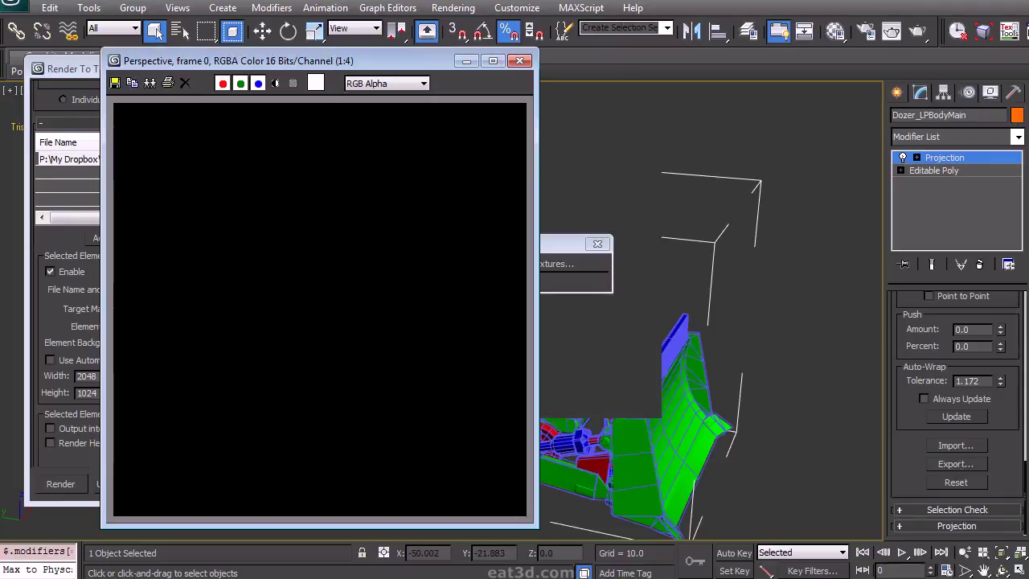
pyautogui.click(520, 61)
pyautogui.click(301, 68)
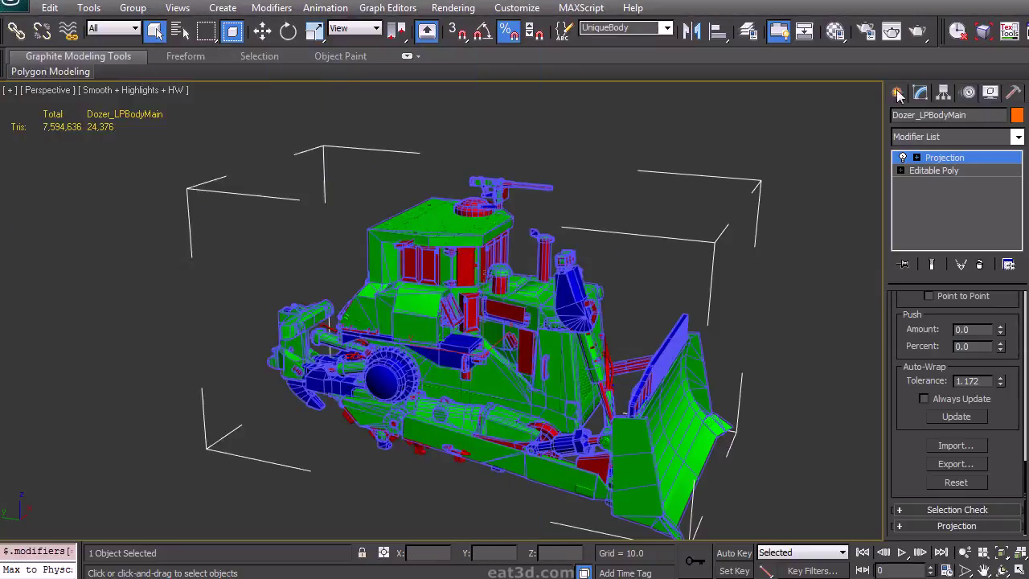
# Step: Change the 01 - Default material from Standard to Xoliul Shader
pyautogui.click(898, 93)
pyautogui.moveTo(656, 211); pyautogui.dragTo(620, 184, button='middle')
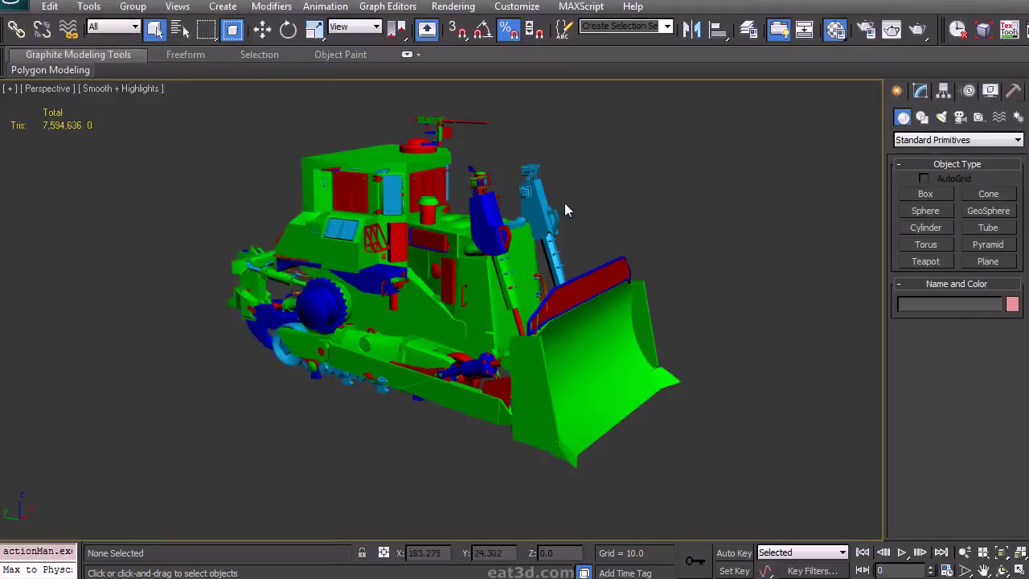
pyautogui.press('m')
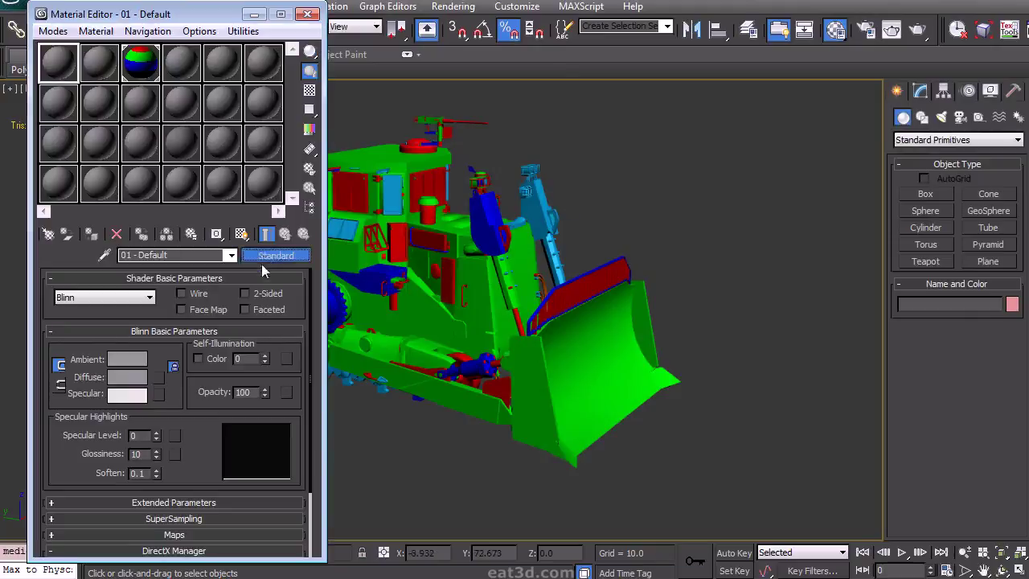
pyautogui.click(262, 265)
pyautogui.doubleClick(367, 395)
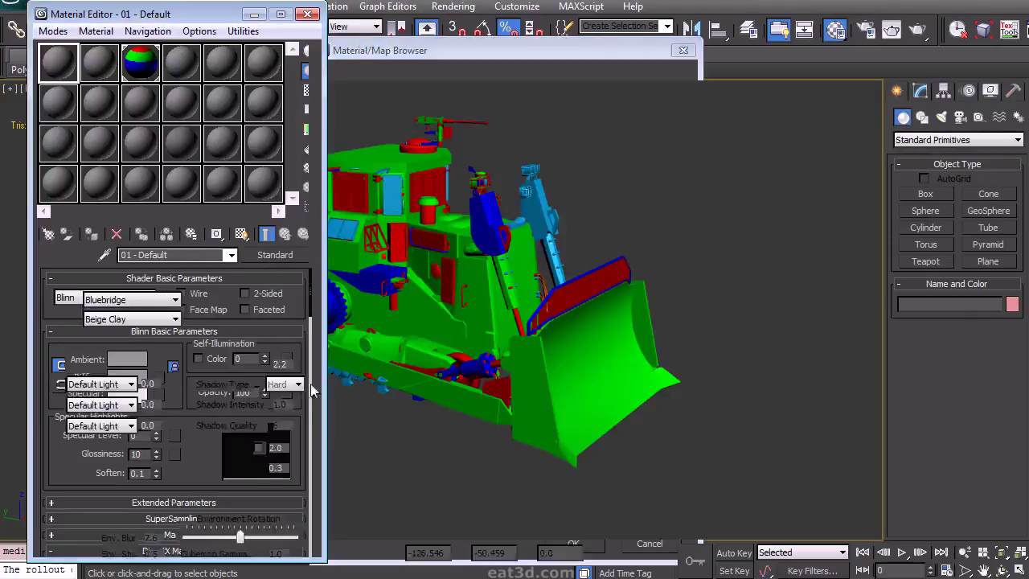
# Step: Load Dozer_LPBodyMainNormalsMap.tga as the shader's normal map and turn off Flip Green
pyautogui.scroll(-8, 207, 424)
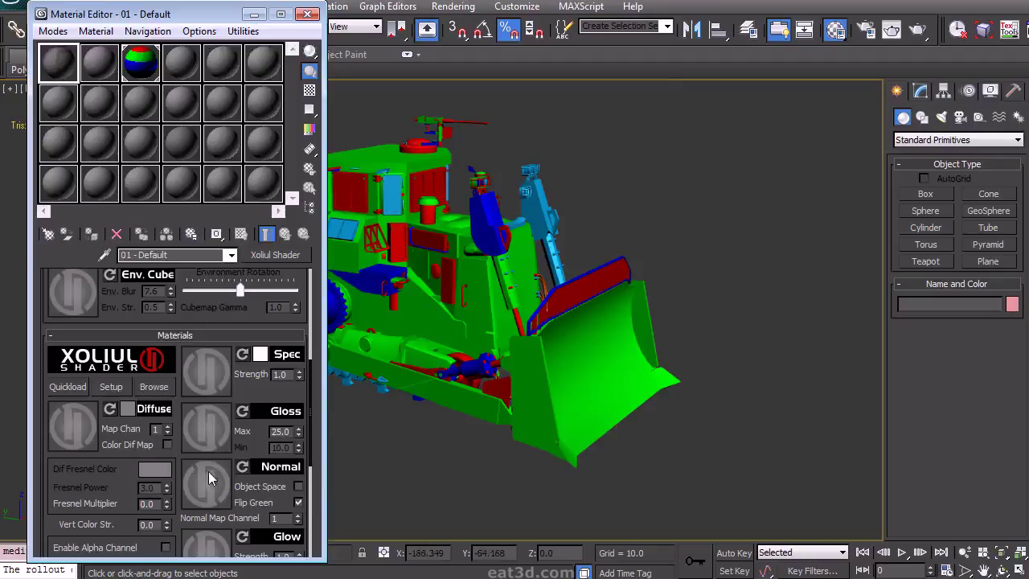
pyautogui.click(207, 479)
pyautogui.click(97, 177)
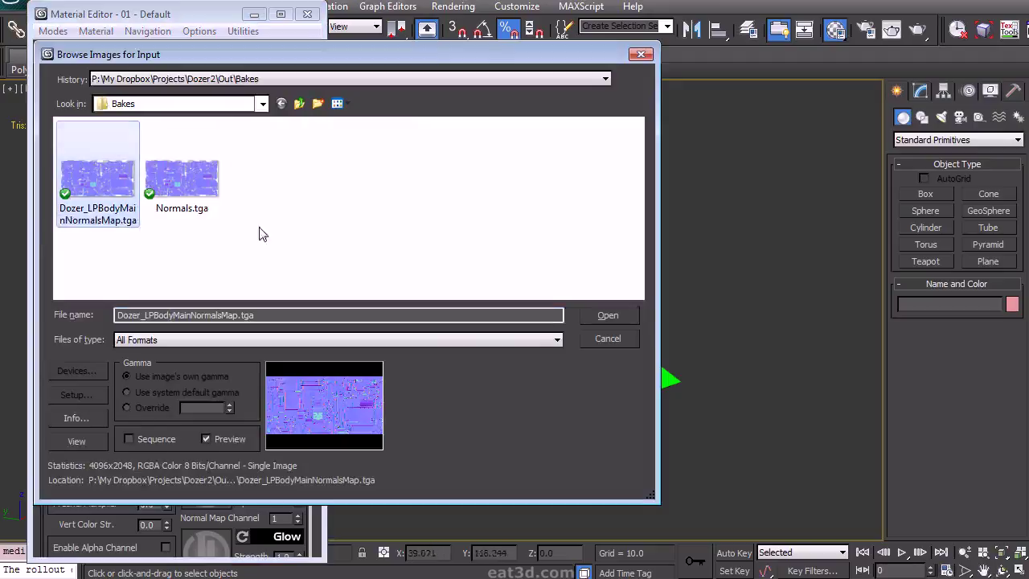
pyautogui.click(608, 316)
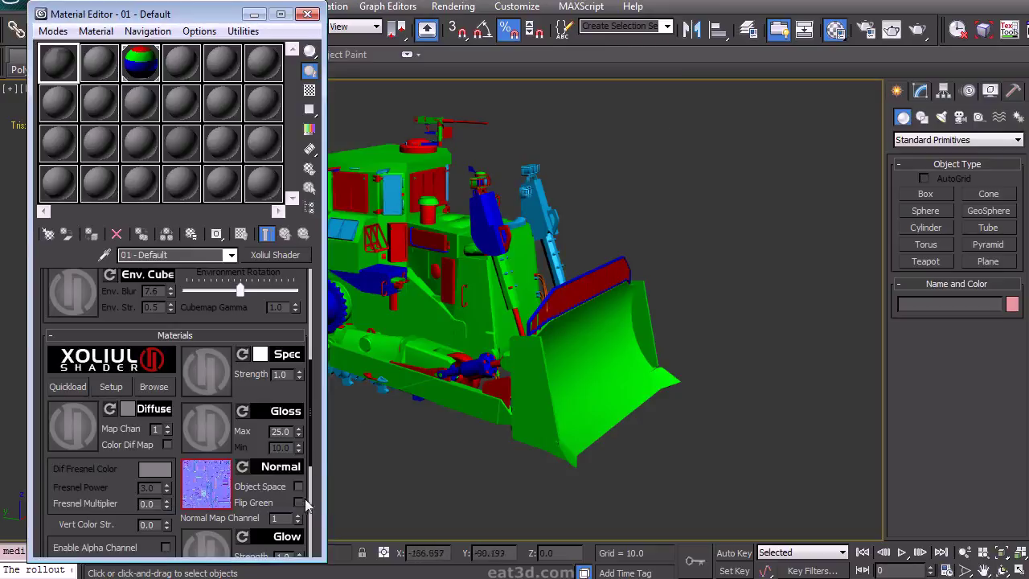
# Step: Assign the Xoliul Shader material to all visible dozer objects, close the material editor and clear the selection
pyautogui.hotkey('ctrl', 'a')
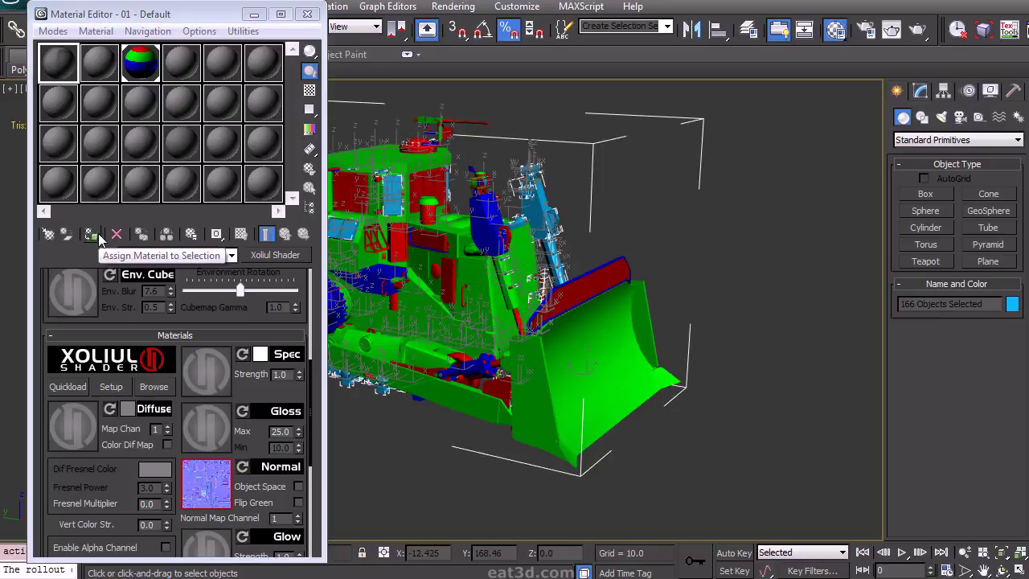
pyautogui.click(91, 234)
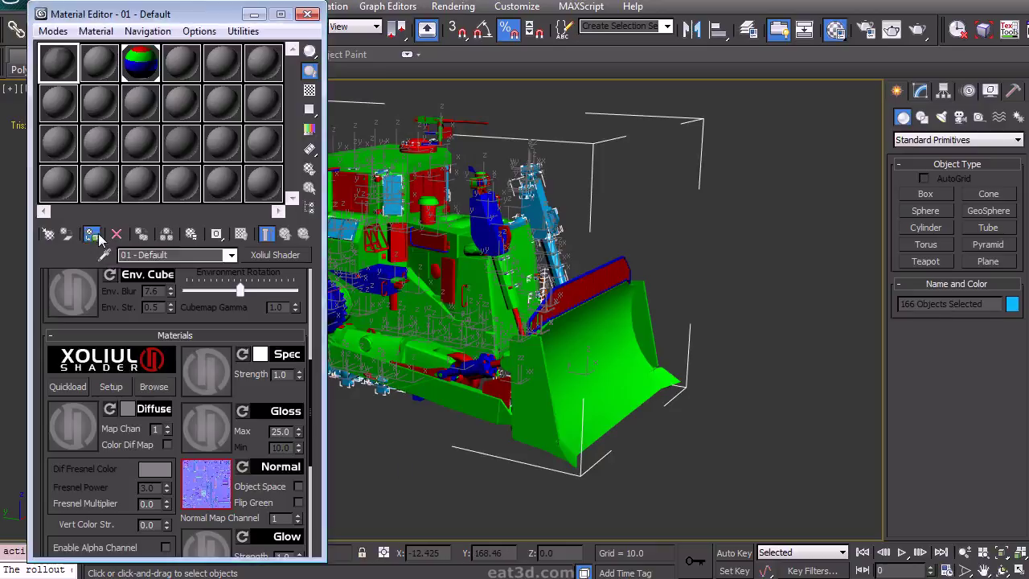
pyautogui.click(307, 14)
pyautogui.click(663, 164)
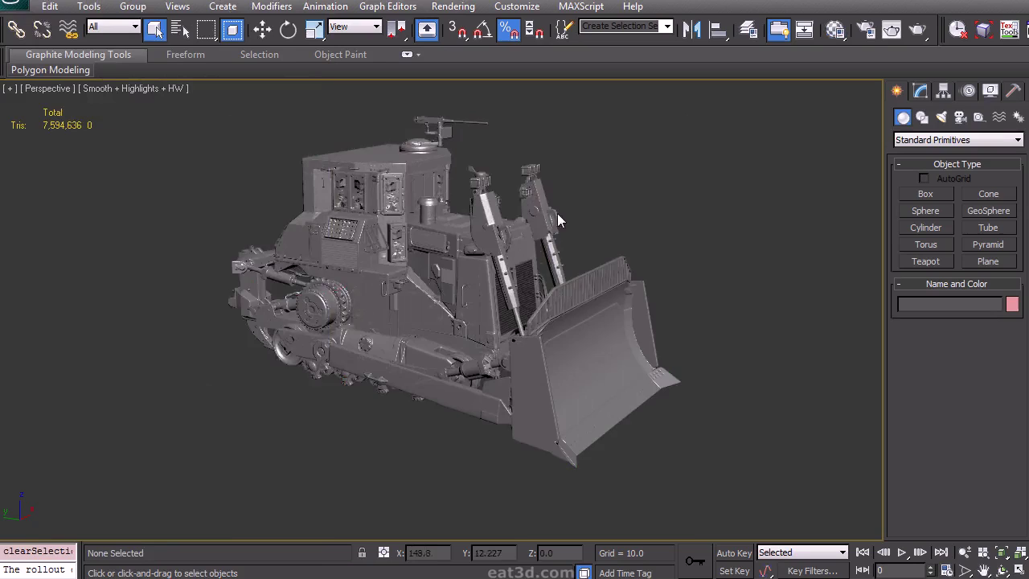
# Step: Examine the baked normals on the cabin windows and door glass up close
pyautogui.scroll(5, 507, 249)
pyautogui.scroll(2, 607, 341)
pyautogui.moveTo(507, 249); pyautogui.dragTo(578, 394, button='middle')
pyautogui.scroll(5, 528, 319)
pyautogui.scroll(-5, 521, 317)
pyautogui.scroll(3, 571, 391)
pyautogui.moveTo(528, 422); pyautogui.dragTo(515, 312, button='middle')
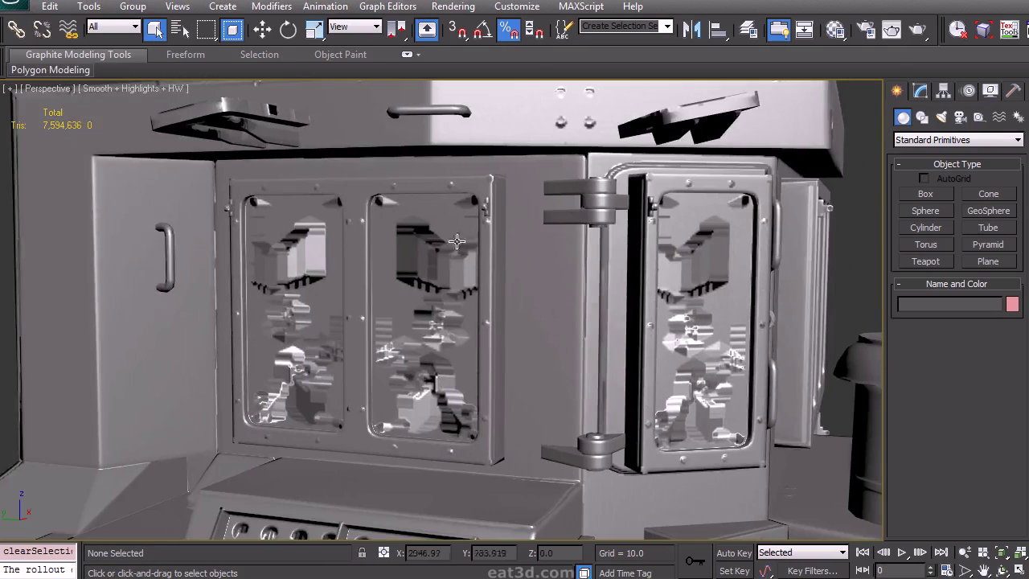
pyautogui.moveTo(469, 360); pyautogui.dragTo(478, 311, button='middle')
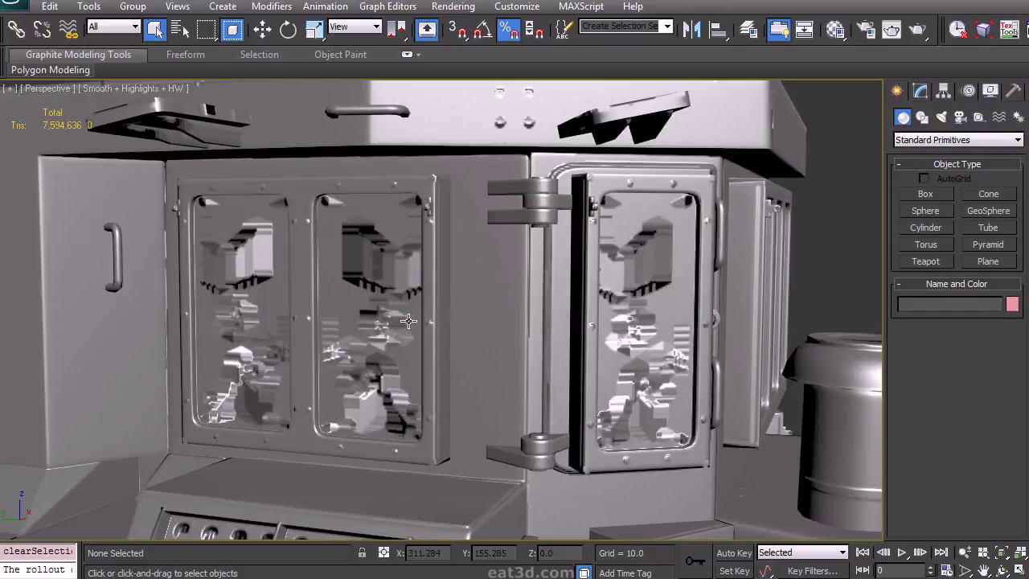
# Step: Hide the LPBody layer and unhide the HPCabin layer
pyautogui.click(748, 29)
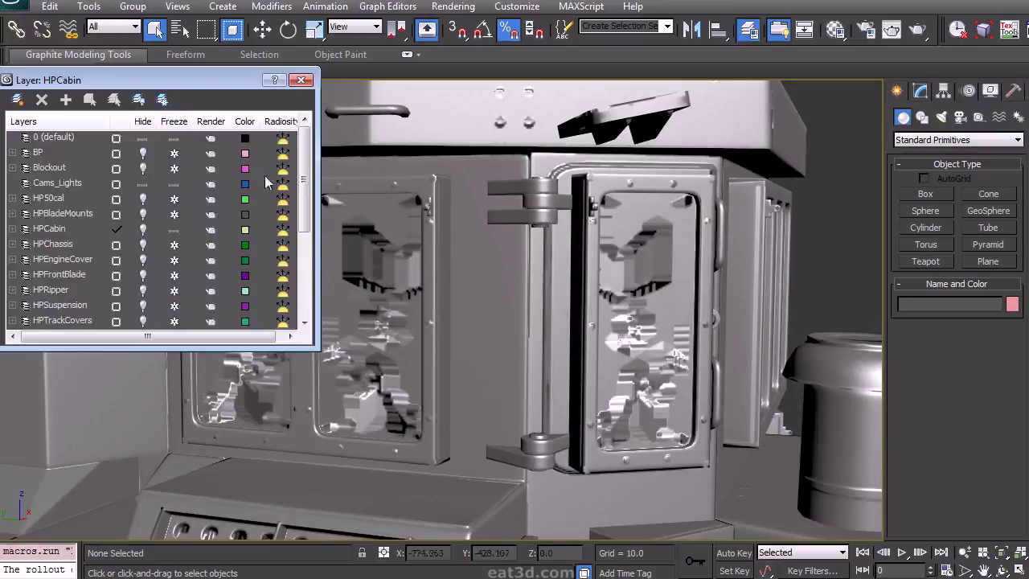
pyautogui.scroll(-5, 126, 255)
pyautogui.click(143, 275)
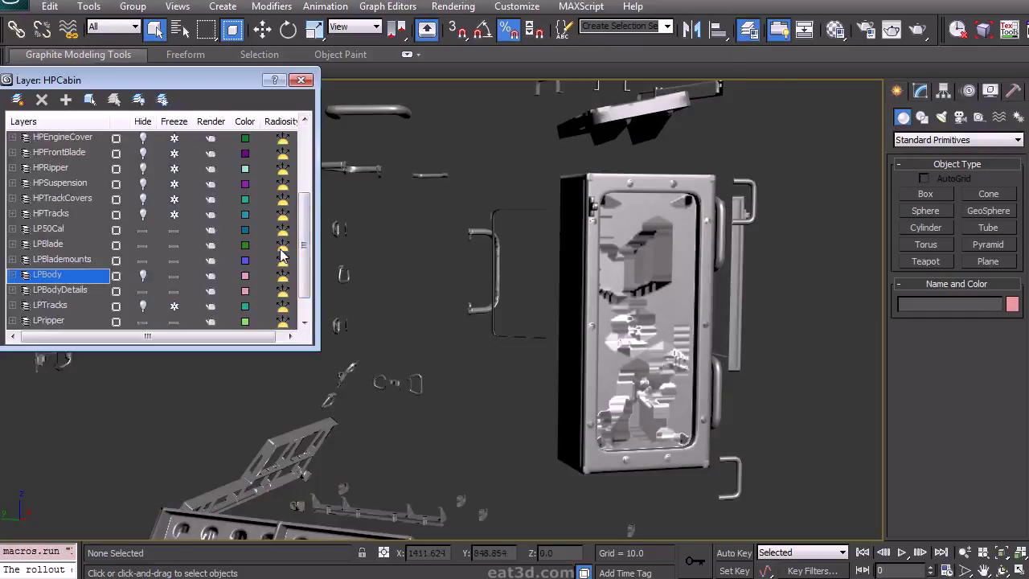
pyautogui.moveTo(309, 230); pyautogui.dragTo(310, 191)
pyautogui.click(143, 184)
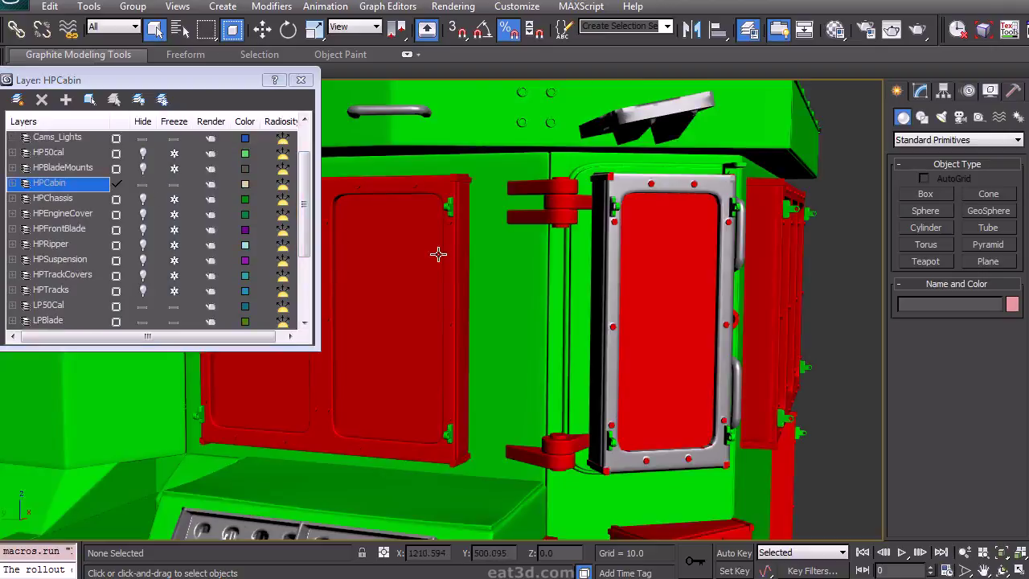
# Step: Add an Edit Poly modifier to the high-poly glass plane behind the cabin's double window
pyautogui.click(413, 253)
pyautogui.scroll(3, 553, 255)
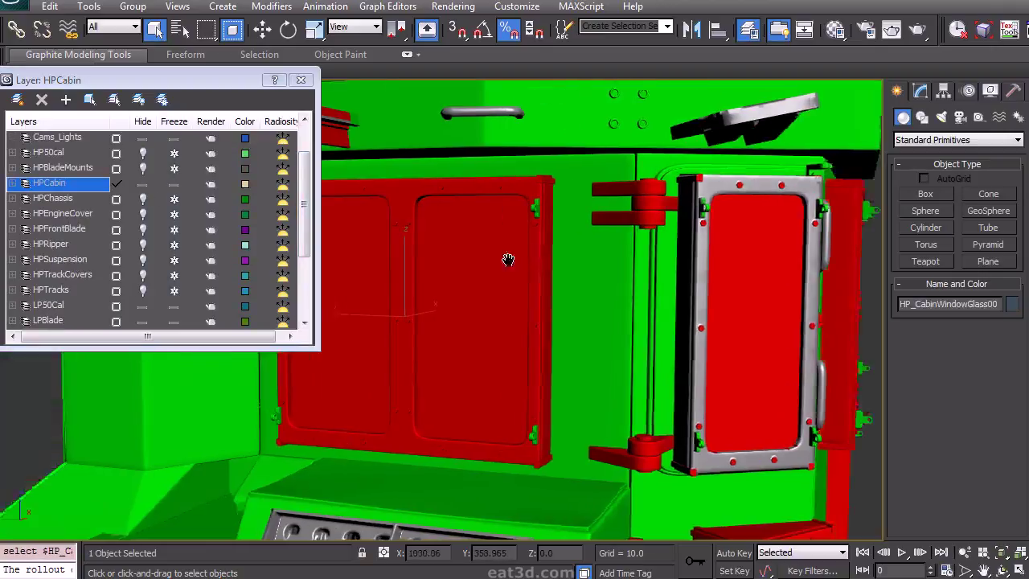
pyautogui.click(921, 91)
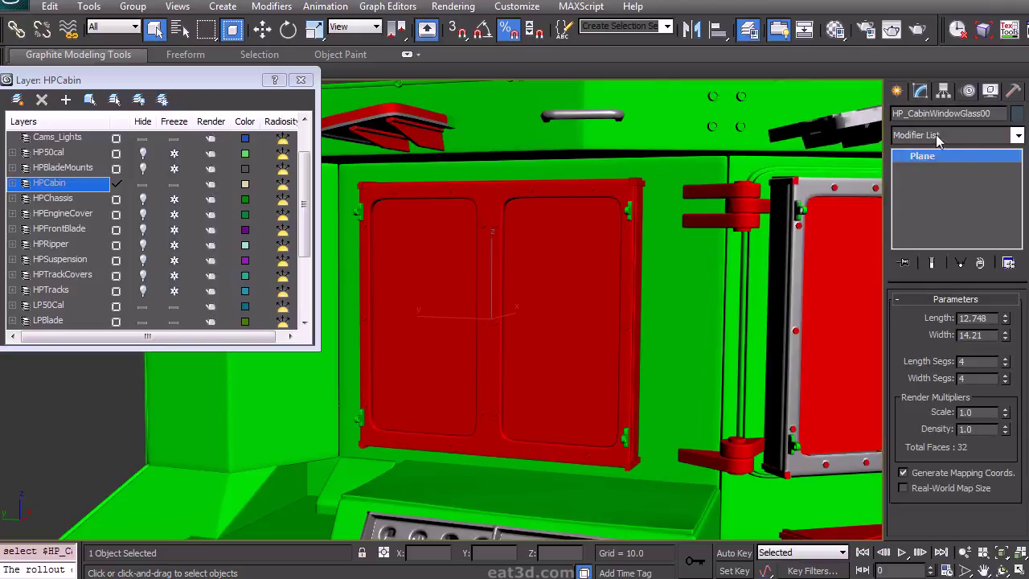
pyautogui.click(933, 135)
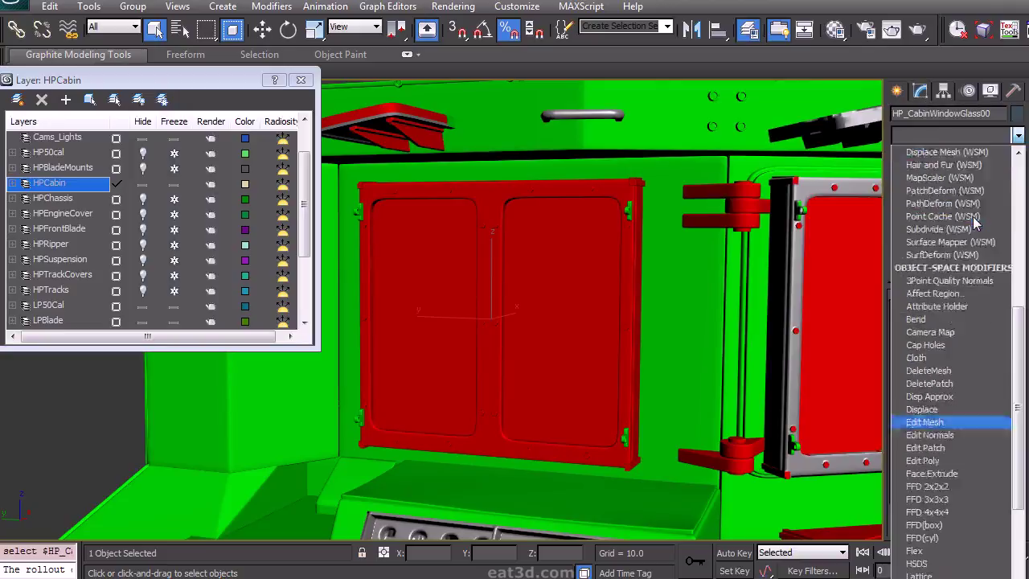
pyautogui.scroll(-5, 933, 322)
pyautogui.click(956, 205)
# Step: Apply Edit Poly to the double window's glass plane, check its polygons' material ID, and deselect the plane
pyautogui.click(973, 424)
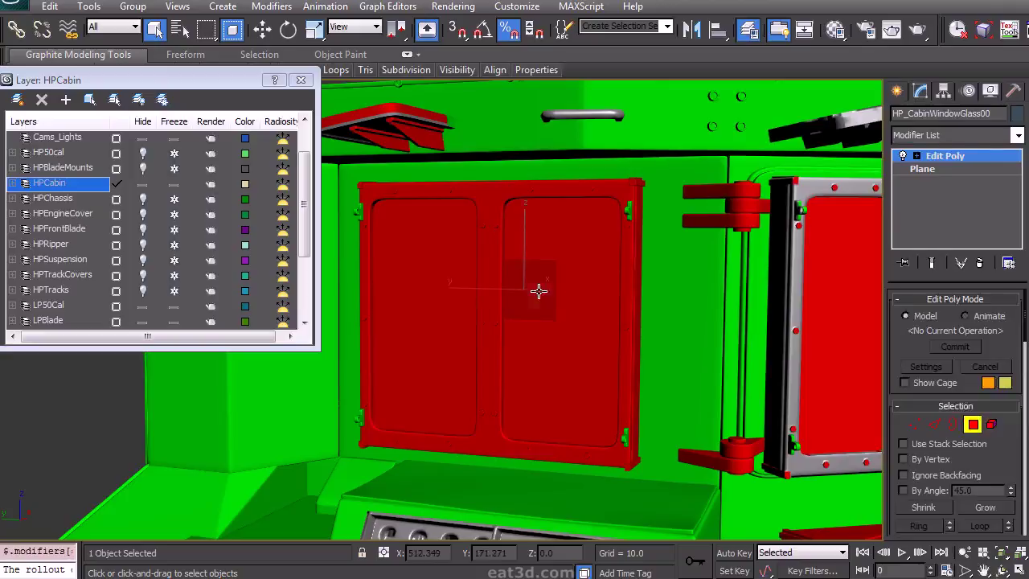
pyautogui.scroll(-10, 918, 338)
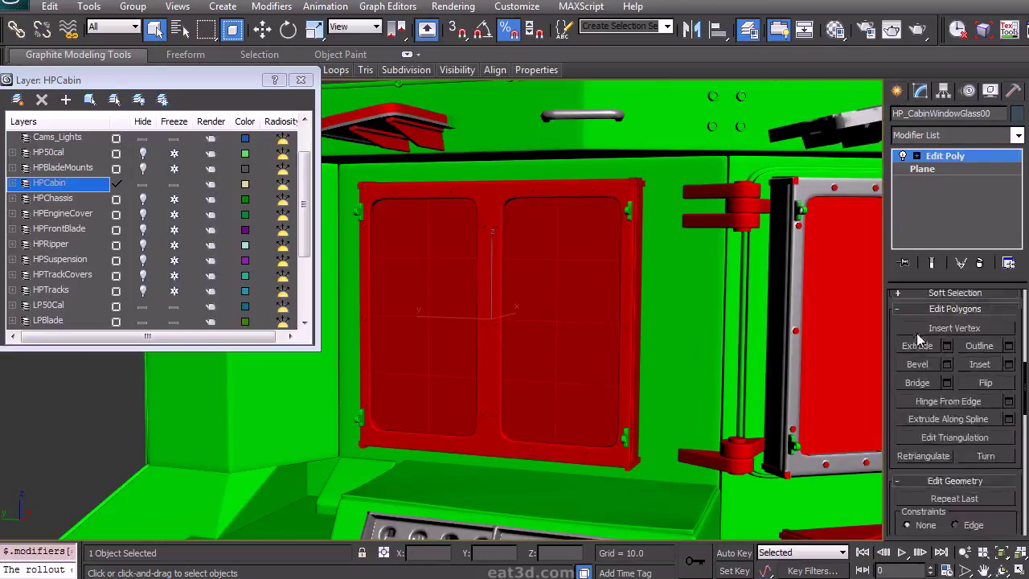
pyautogui.scroll(-3, 919, 338)
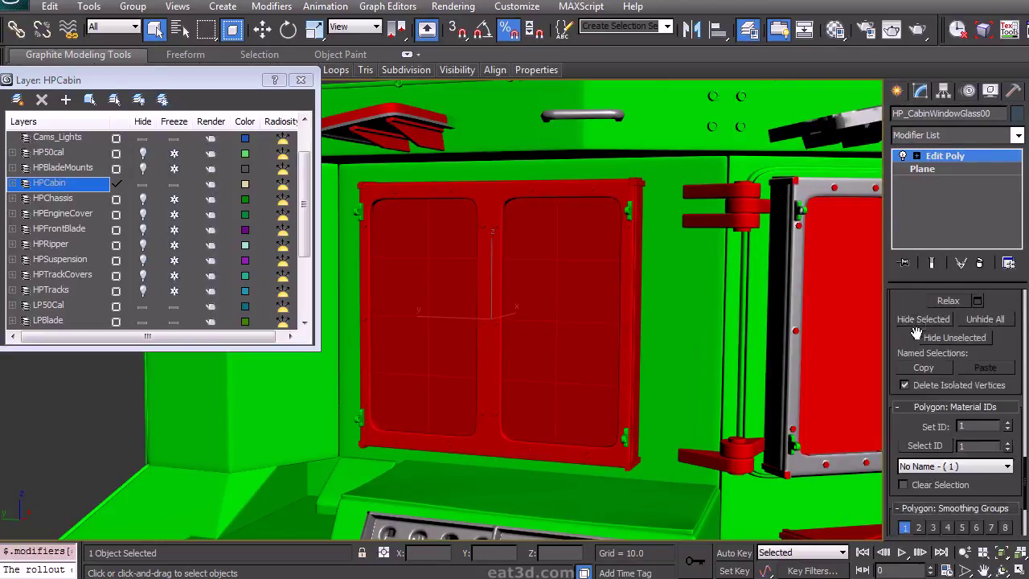
pyautogui.click(901, 98)
pyautogui.scroll(-2, 773, 251)
pyautogui.moveTo(773, 251); pyautogui.dragTo(664, 280, button='middle')
pyautogui.scroll(-3, 696, 264)
pyautogui.click(732, 272)
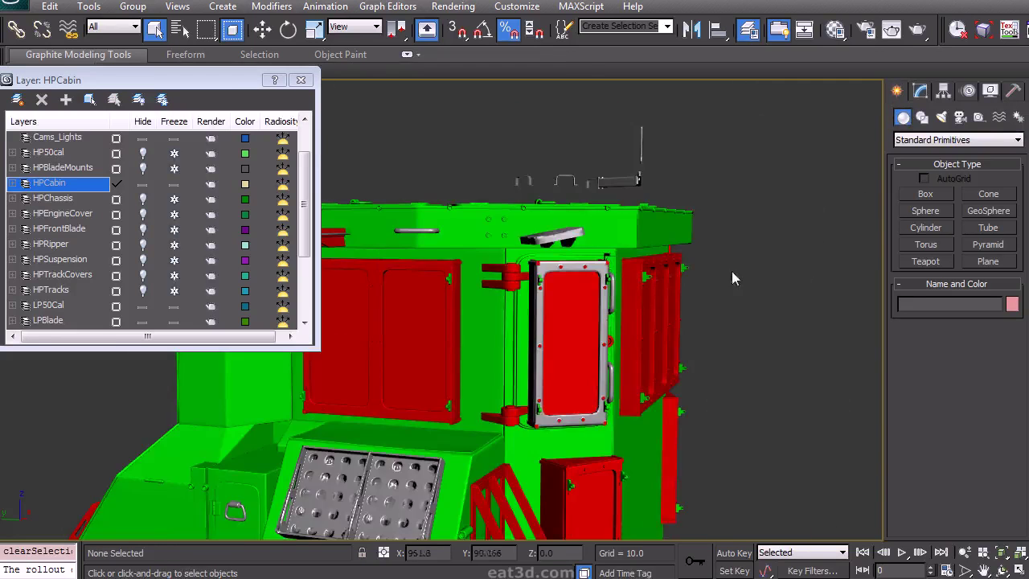
# Step: Add a Material modifier with material ID 1 beneath the TurboSmooth of the high-poly roof edge detail above the double window
pyautogui.keyDown('alt'); pyautogui.moveTo(732, 272); pyautogui.dragTo(606, 252, button='middle'); pyautogui.keyUp('alt')
pyautogui.scroll(5, 739, 321)
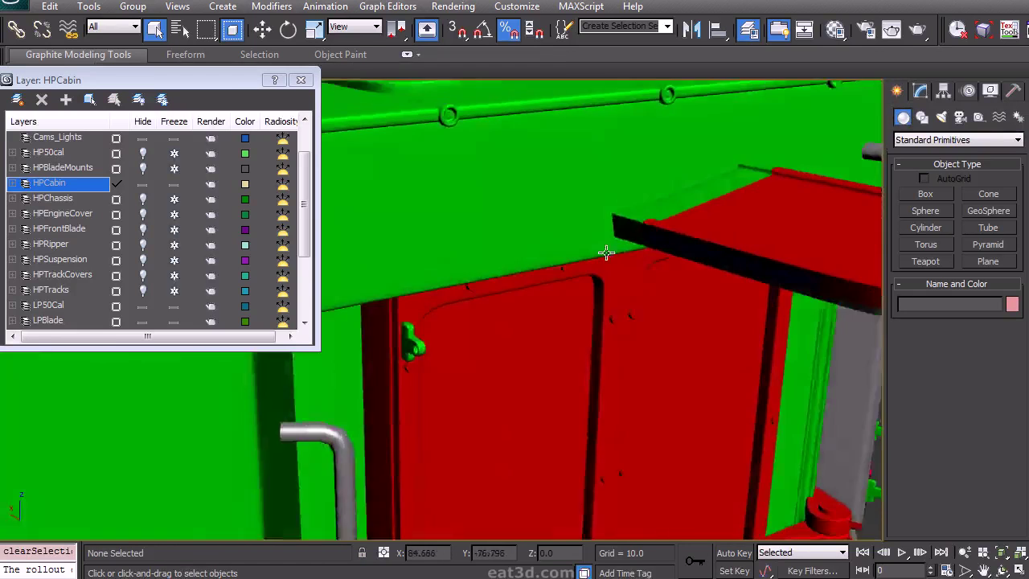
pyautogui.scroll(-4, 606, 253)
pyautogui.keyDown('alt'); pyautogui.moveTo(547, 331); pyautogui.dragTo(590, 324, button='middle'); pyautogui.keyUp('alt')
pyautogui.click(639, 333)
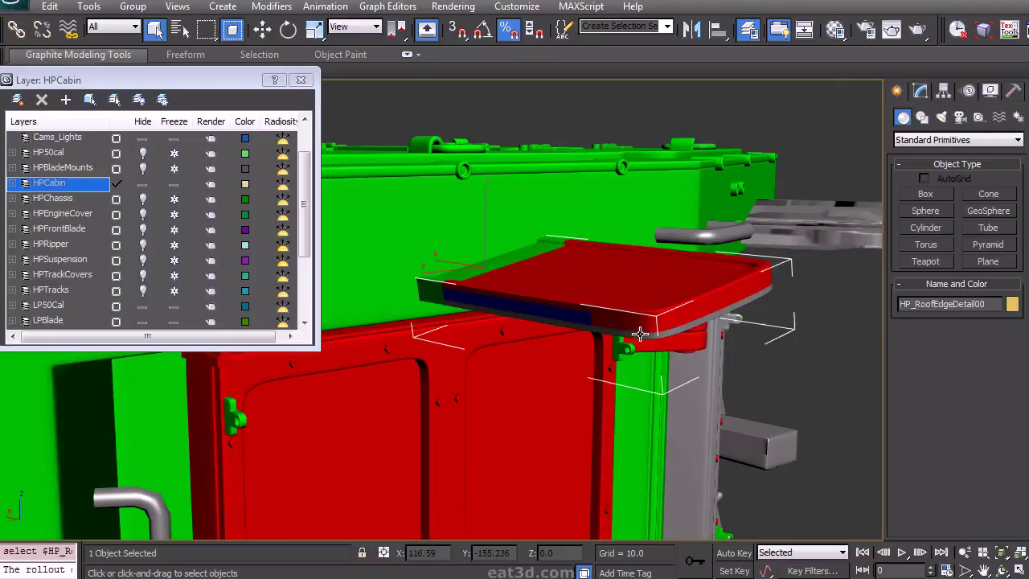
pyautogui.click(920, 98)
pyautogui.click(933, 169)
pyautogui.click(949, 136)
pyautogui.press('m')
pyautogui.press('m')
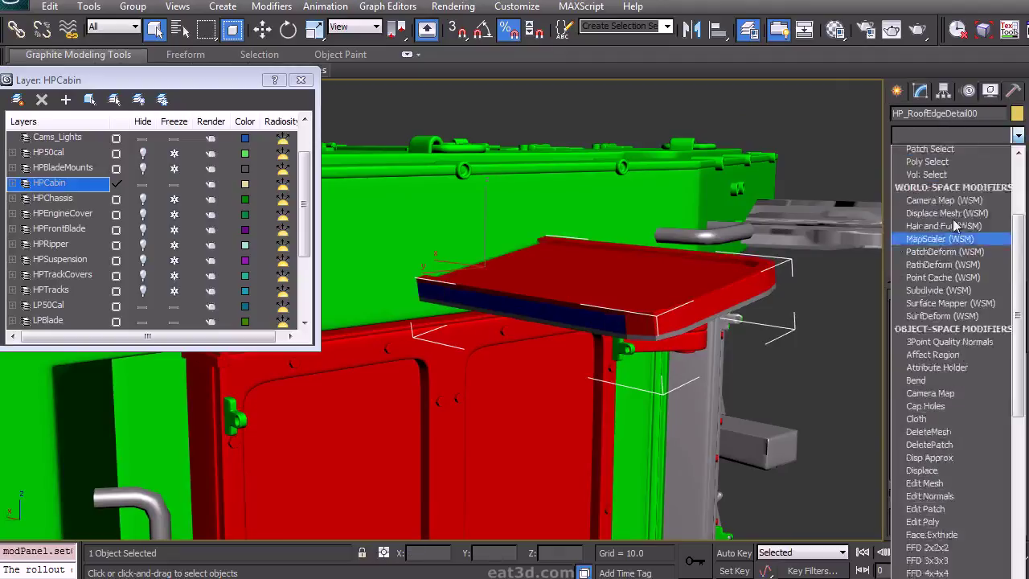
pyautogui.click(924, 178)
pyautogui.keyDown('alt'); pyautogui.moveTo(626, 299); pyautogui.dragTo(404, 239, button='middle'); pyautogui.keyUp('alt')
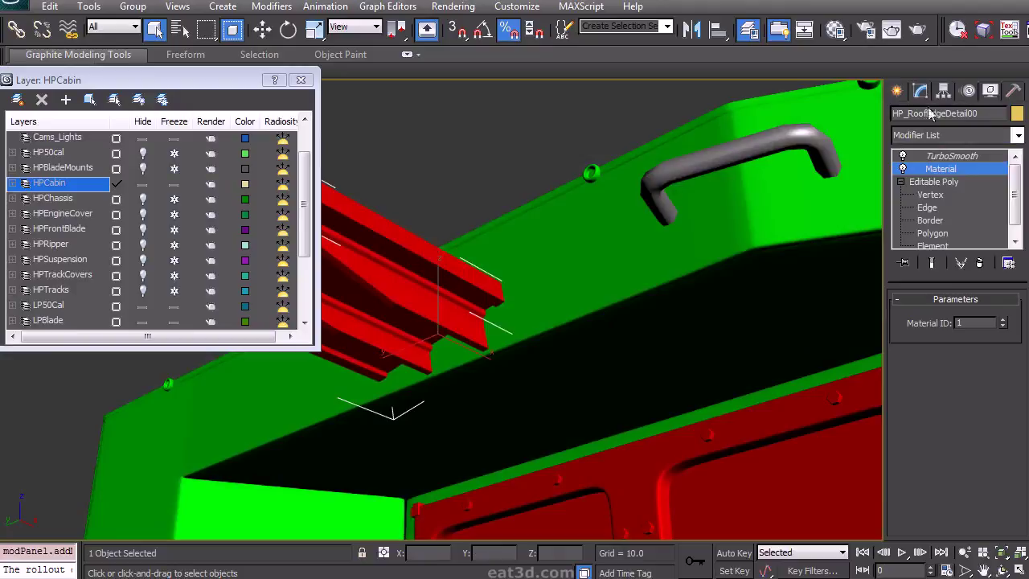
pyautogui.click(896, 91)
pyautogui.click(510, 131)
pyautogui.keyDown('alt'); pyautogui.moveTo(510, 131); pyautogui.dragTo(697, 260, button='middle'); pyautogui.keyUp('alt')
# Step: Show LPBody instead of HPCabin and check the material ID of the low-poly roof edge detail's element
pyautogui.click(143, 184)
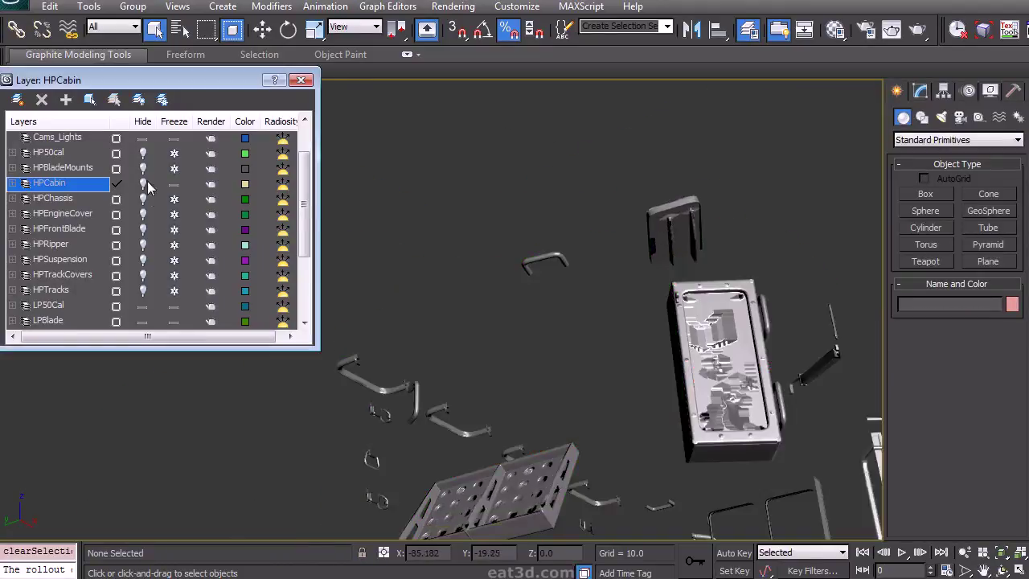
pyautogui.moveTo(303, 207); pyautogui.dragTo(303, 263)
pyautogui.click(143, 260)
pyautogui.click(417, 287)
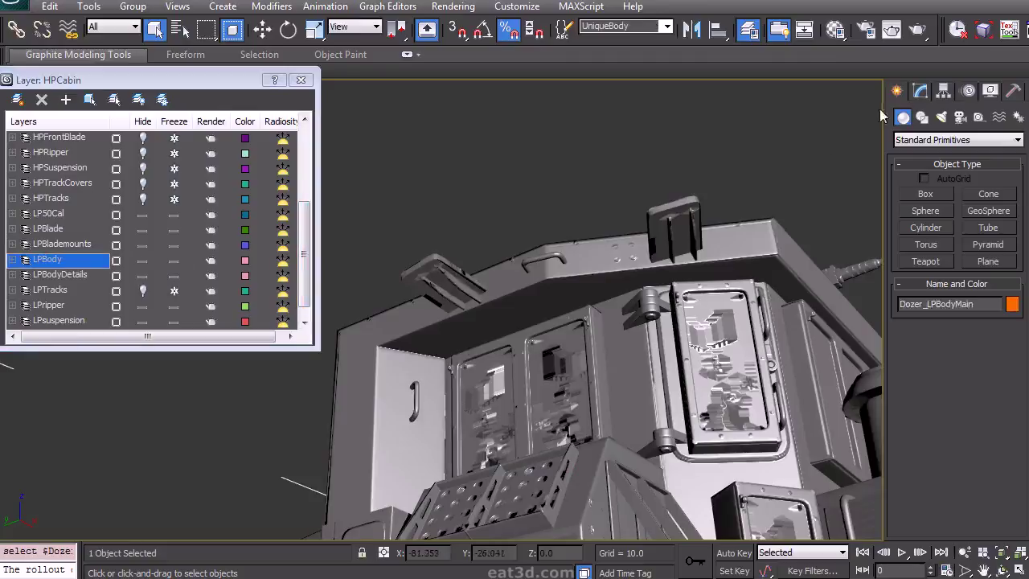
pyautogui.click(921, 92)
pyautogui.click(988, 313)
pyautogui.click(461, 293)
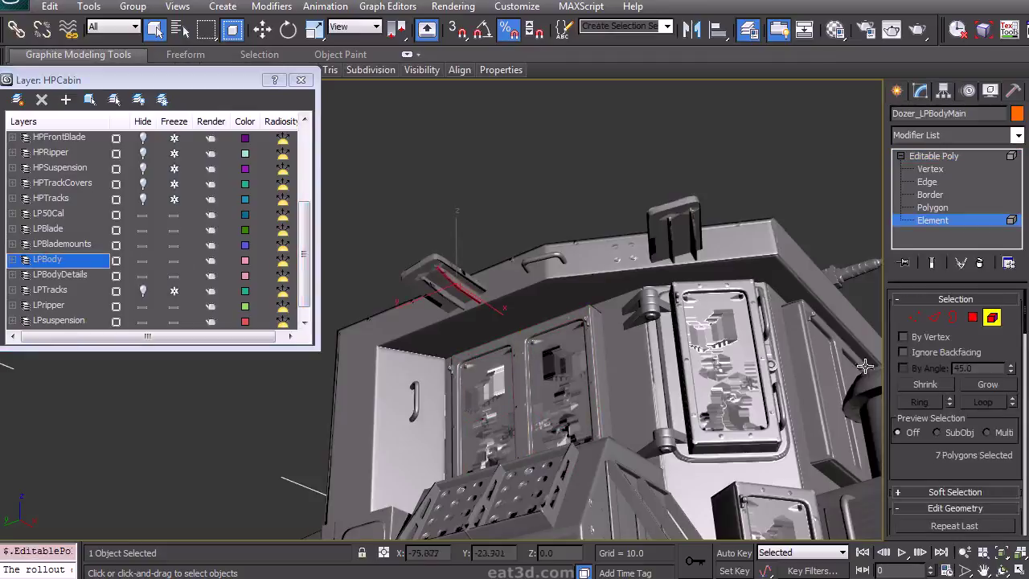
pyautogui.scroll(-5, 992, 352)
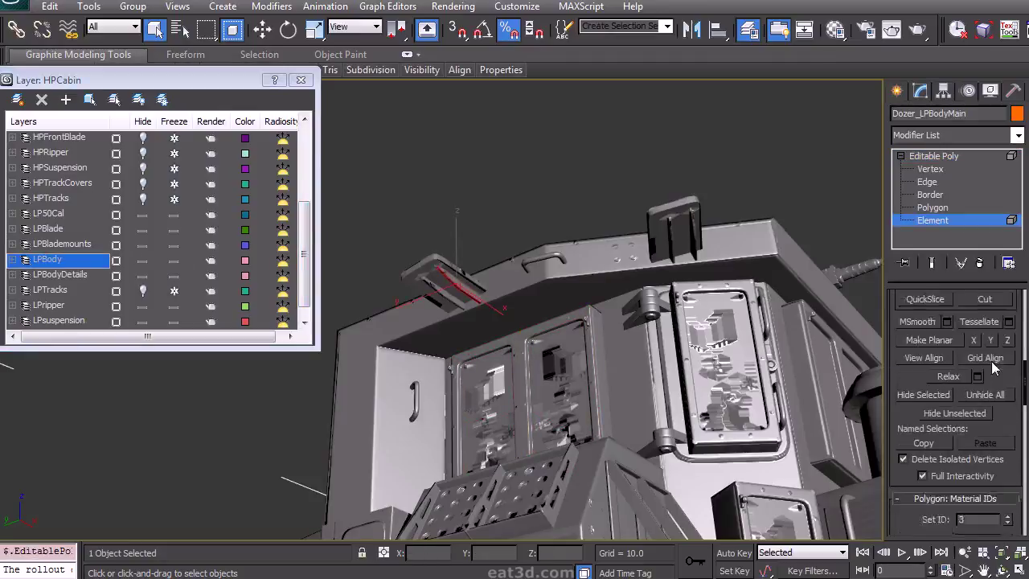
pyautogui.click(898, 94)
# Step: Hide the LPBody layer and unhide the HPCabin layer
pyautogui.click(143, 259)
pyautogui.moveTo(306, 227); pyautogui.dragTo(306, 185)
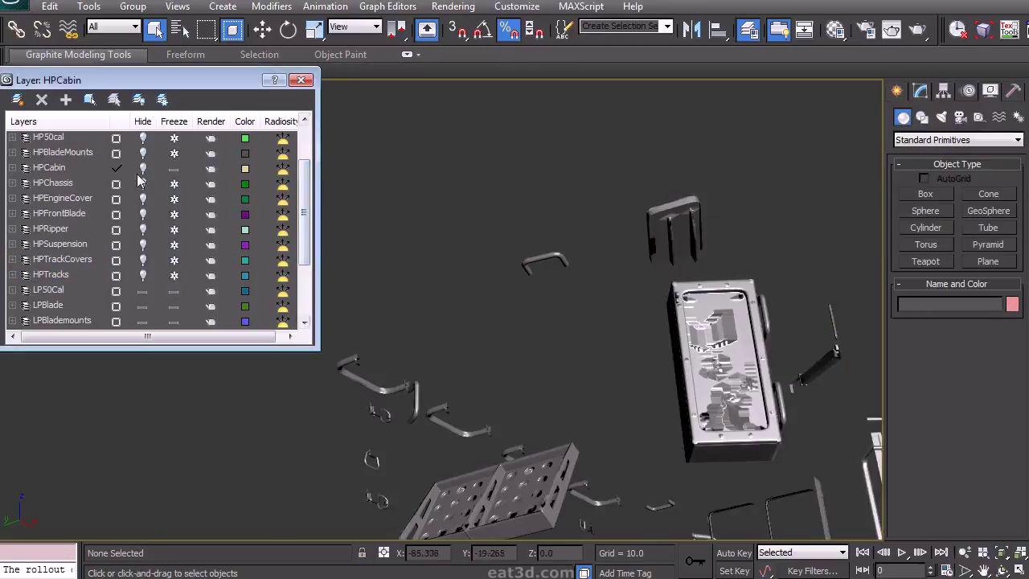
pyautogui.click(142, 169)
# Step: Collapse the roof edge detail's Material modifier into its Editable Poly, keeping TurboSmooth on top
pyautogui.click(450, 277)
pyautogui.click(921, 90)
pyautogui.click(950, 246)
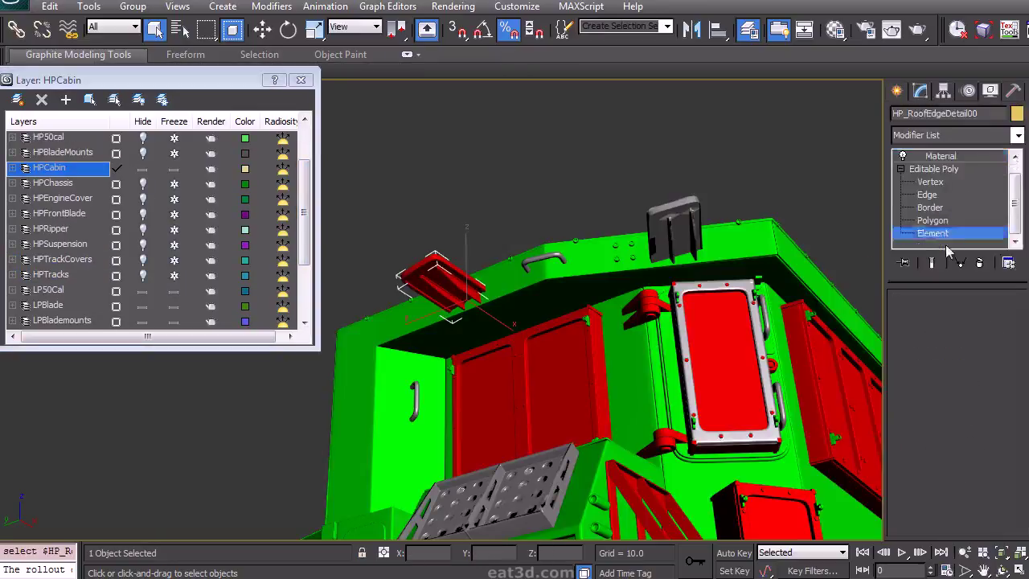
pyautogui.rightClick(933, 172)
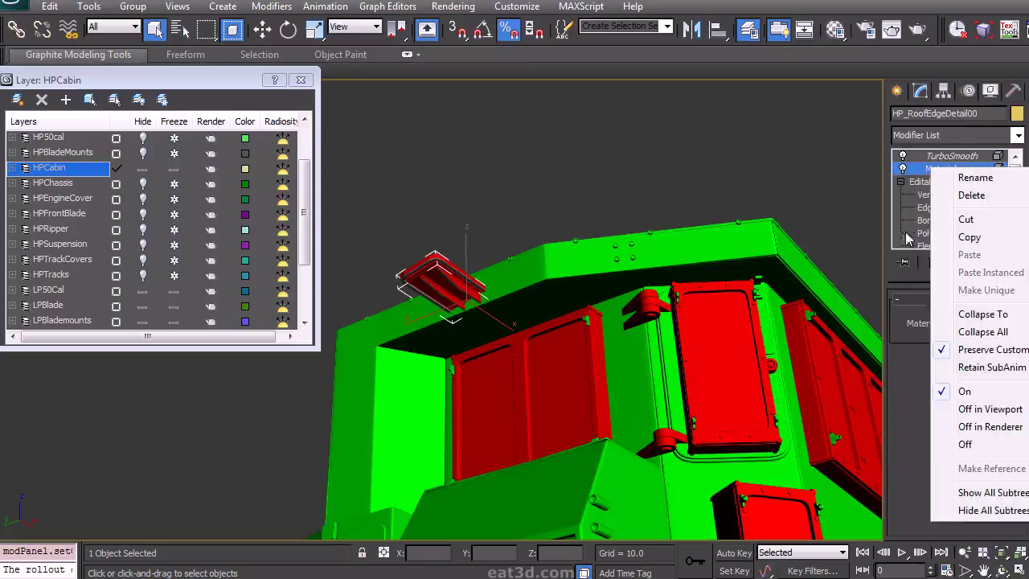
pyautogui.click(982, 315)
pyautogui.click(900, 169)
# Step: Change the material ID of the two support elements under the roof edge detail so they use the blue sub-material
pyautogui.keyDown('alt'); pyautogui.moveTo(833, 225); pyautogui.dragTo(764, 261, button='middle'); pyautogui.keyUp('alt')
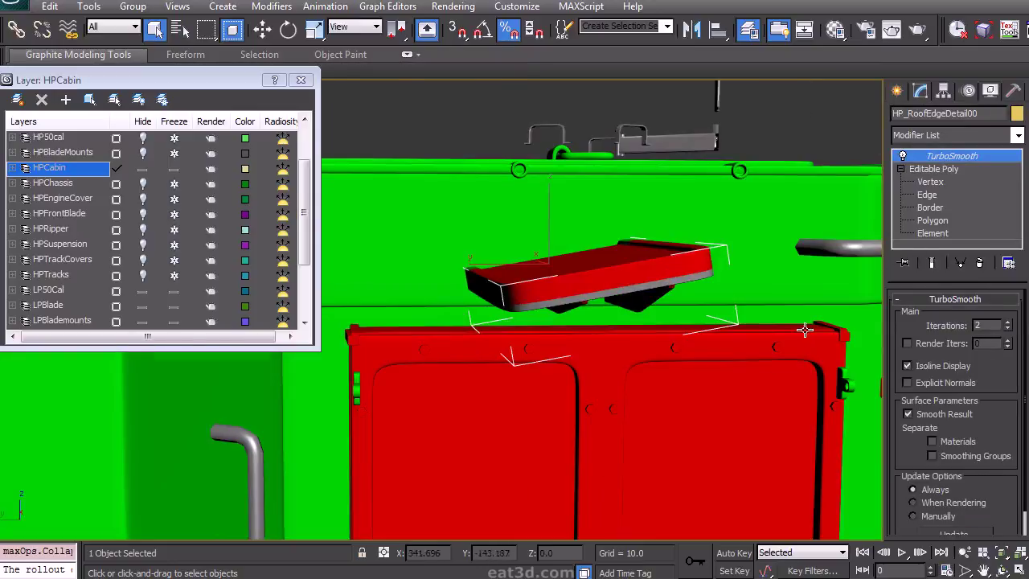
pyautogui.click(934, 169)
pyautogui.click(933, 233)
pyautogui.scroll(-5, 979, 434)
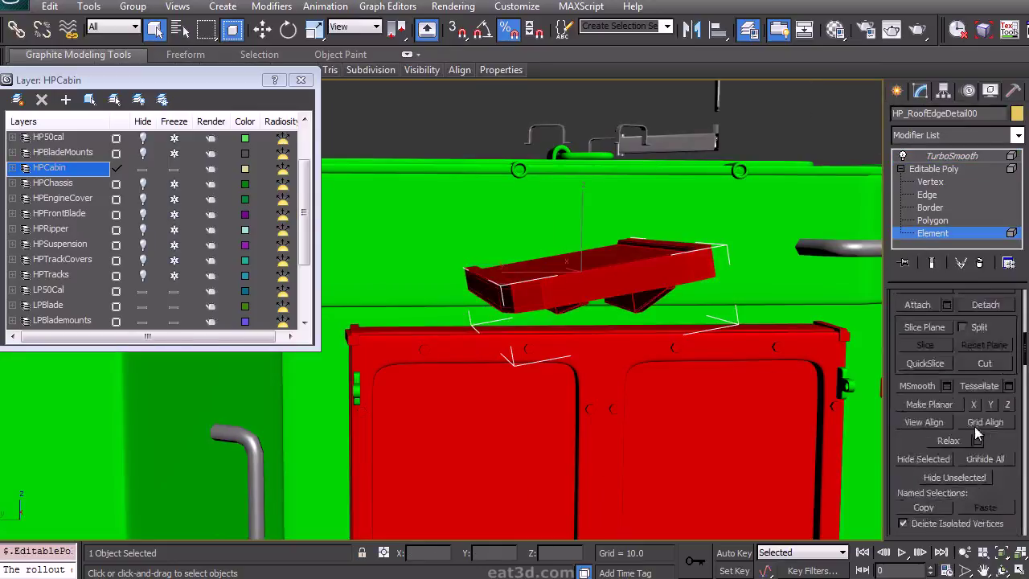
pyautogui.scroll(-3, 975, 450)
pyautogui.keyDown('alt'); pyautogui.moveTo(611, 352); pyautogui.dragTo(571, 307, button='middle'); pyautogui.keyUp('alt')
pyautogui.click(571, 306)
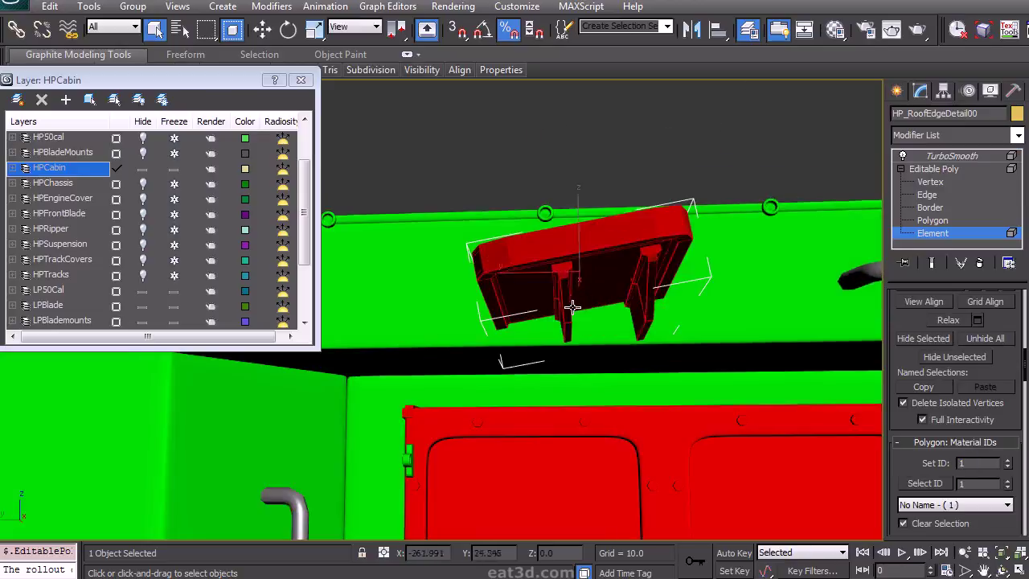
pyautogui.click(642, 301)
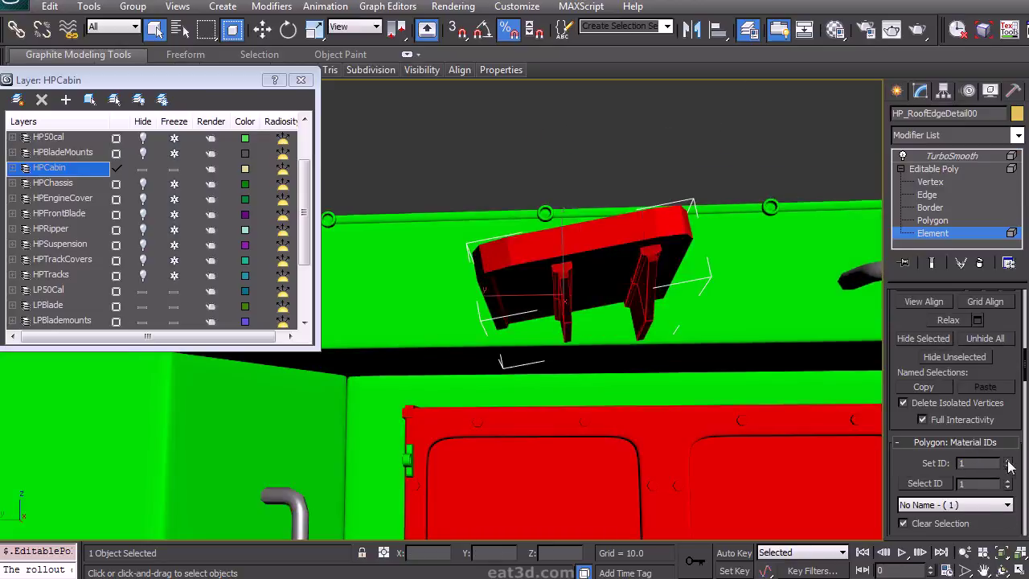
pyautogui.keyDown('alt'); pyautogui.moveTo(844, 384); pyautogui.dragTo(774, 335, button='middle'); pyautogui.keyUp('alt')
pyautogui.click(707, 202)
pyautogui.keyDown('alt'); pyautogui.moveTo(707, 203); pyautogui.dragTo(683, 244, button='middle'); pyautogui.keyUp('alt')
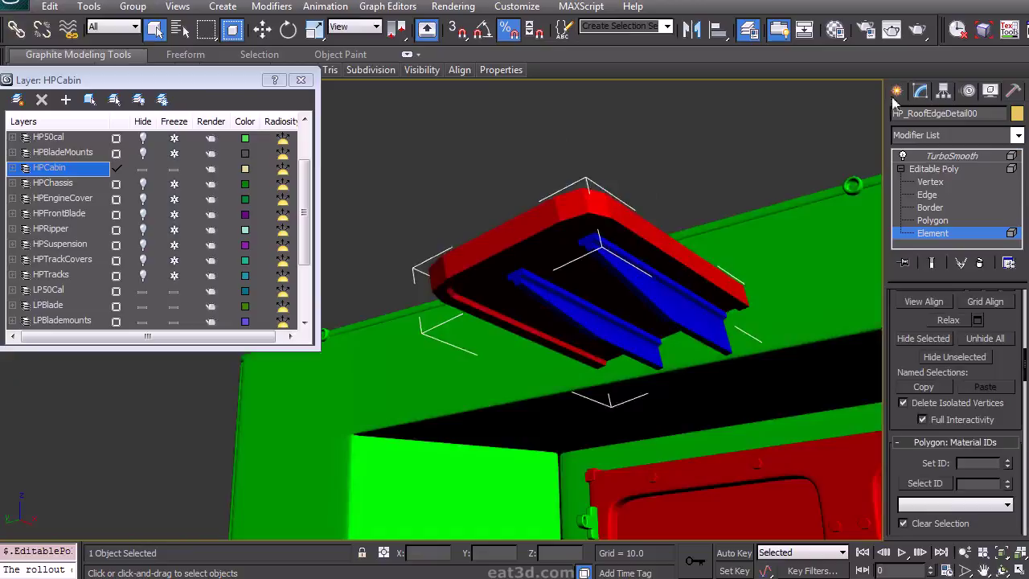
pyautogui.click(896, 93)
pyautogui.click(648, 212)
pyautogui.scroll(-5, 648, 212)
pyautogui.keyDown('alt'); pyautogui.moveTo(647, 212); pyautogui.dragTo(615, 394, button='middle'); pyautogui.keyUp('alt')
# Step: Examine the low-poly cabin windows with edged faces by showing LPBody in place of HPCabin, and switch back to HPCabin
pyautogui.click(142, 168)
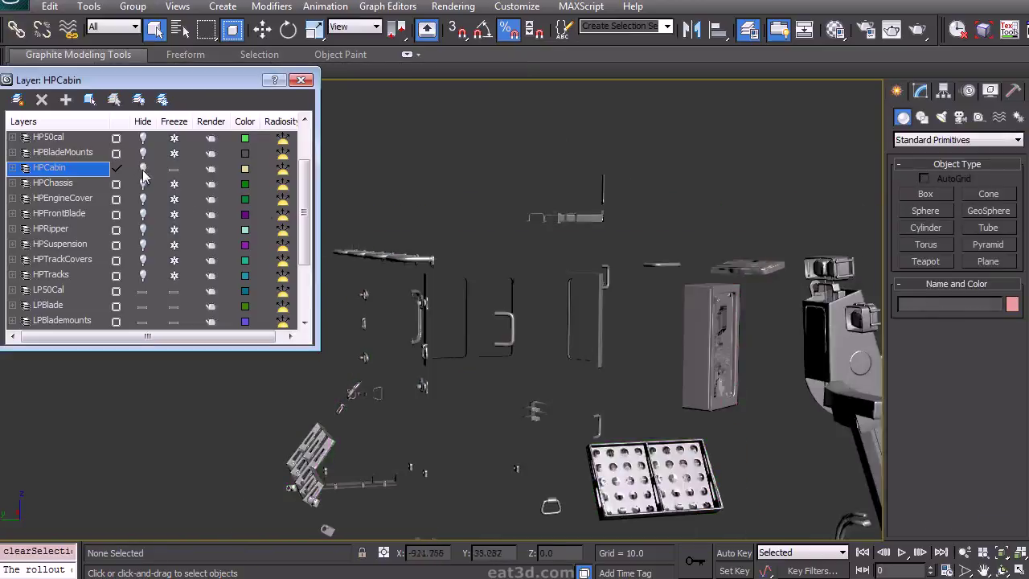
pyautogui.moveTo(304, 215); pyautogui.dragTo(311, 304)
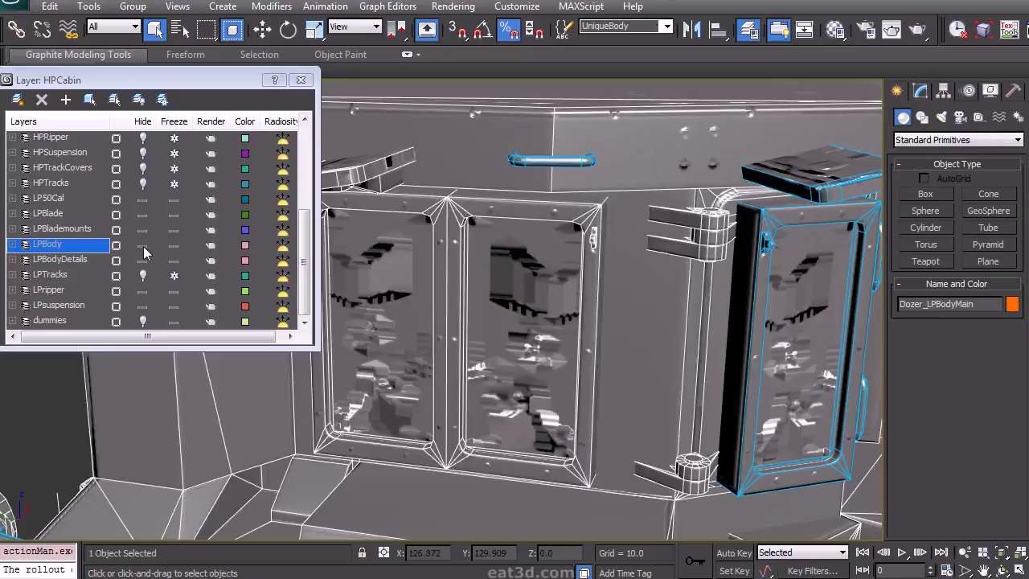
pyautogui.click(143, 246)
pyautogui.moveTo(306, 241); pyautogui.dragTo(308, 182)
pyautogui.click(146, 185)
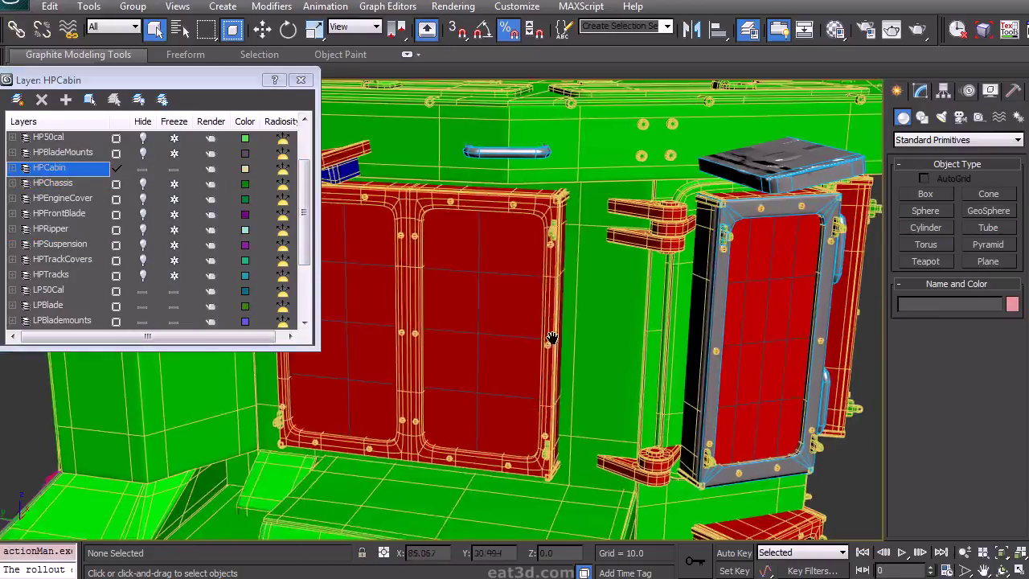
# Step: Attach the glass plane to the high-poly frame of the cabin's double window
pyautogui.moveTo(552, 337); pyautogui.dragTo(520, 340, button='middle')
pyautogui.click(524, 303)
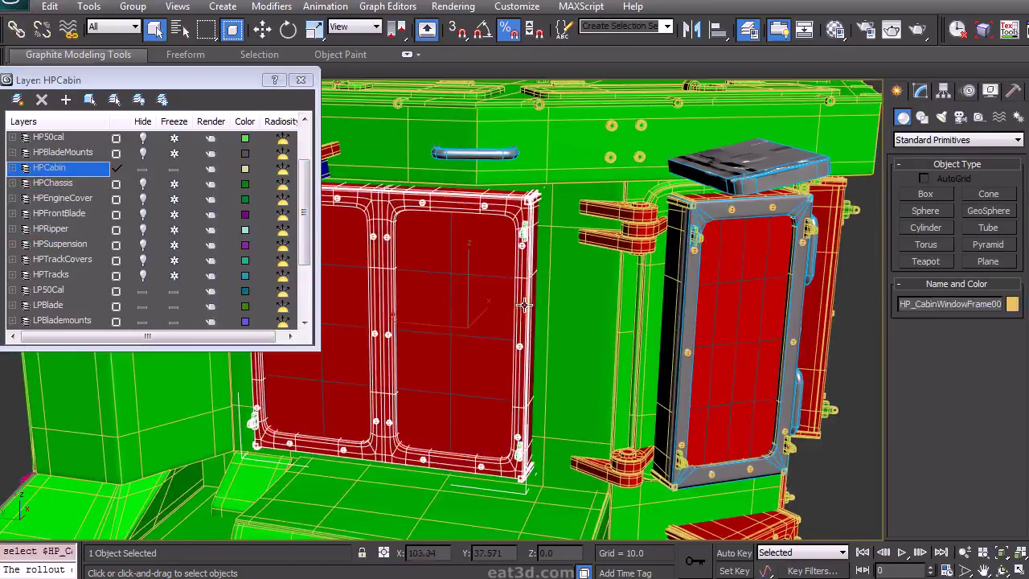
pyautogui.click(922, 91)
pyautogui.click(941, 170)
pyautogui.scroll(-5, 905, 450)
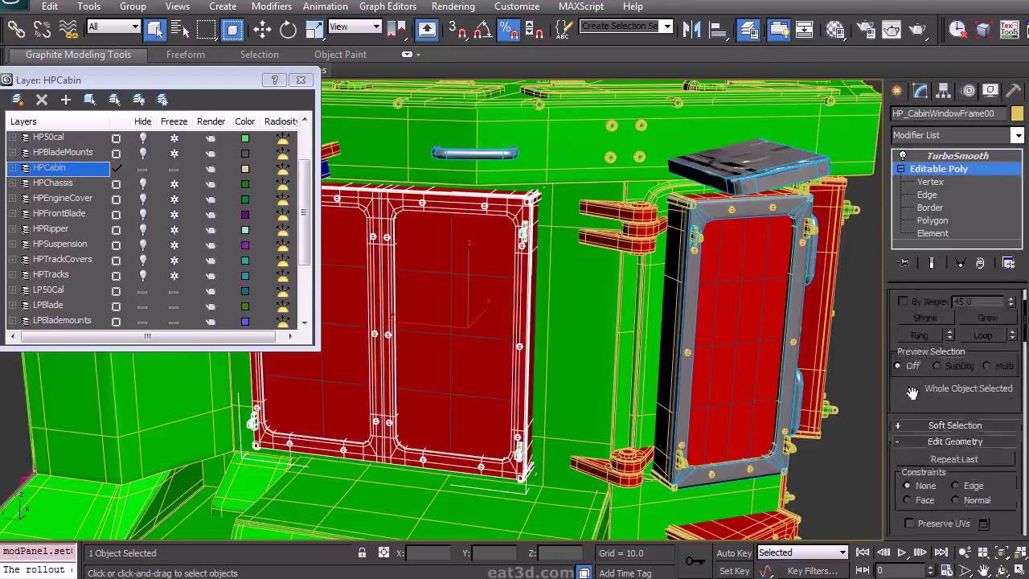
pyautogui.click(503, 345)
pyautogui.press('w')
# Step: Hide the remaining visible low-poly layers, from LP50Cal through LPsuspension, leaving the high-poly cabin on screen
pyautogui.keyDown('alt'); pyautogui.moveTo(717, 328); pyautogui.dragTo(616, 292, button='middle'); pyautogui.keyUp('alt')
pyautogui.click(535, 304)
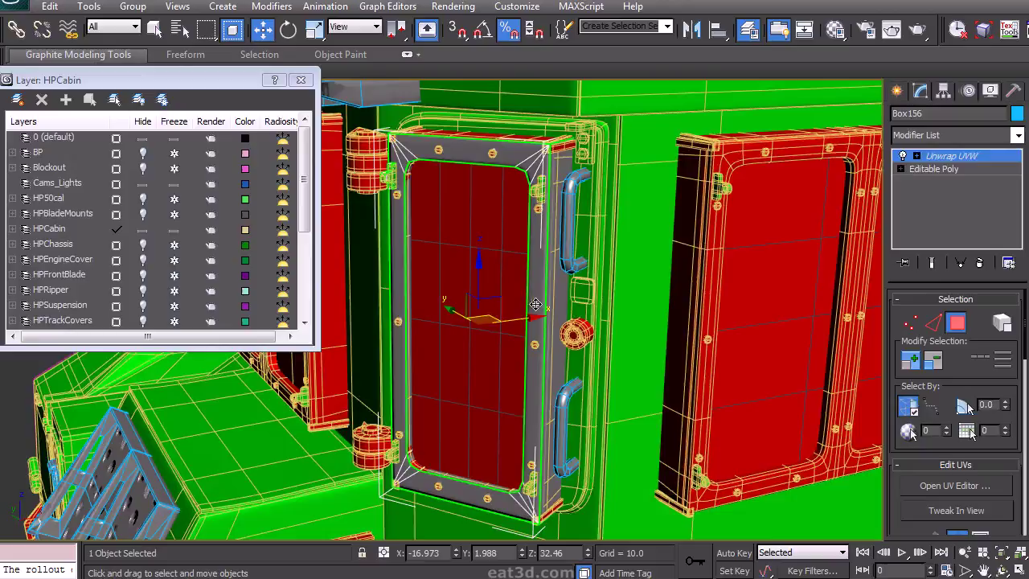
pyautogui.scroll(-3, 231, 277)
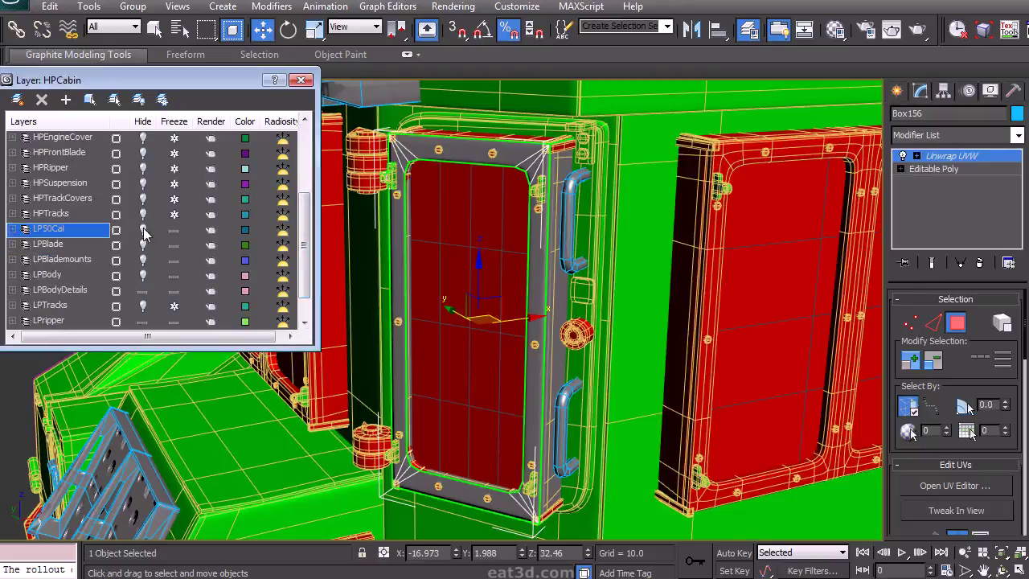
pyautogui.click(142, 293)
pyautogui.keyDown('alt'); pyautogui.moveTo(521, 316); pyautogui.dragTo(601, 314, button='middle'); pyautogui.keyUp('alt')
pyautogui.scroll(-7, 601, 314)
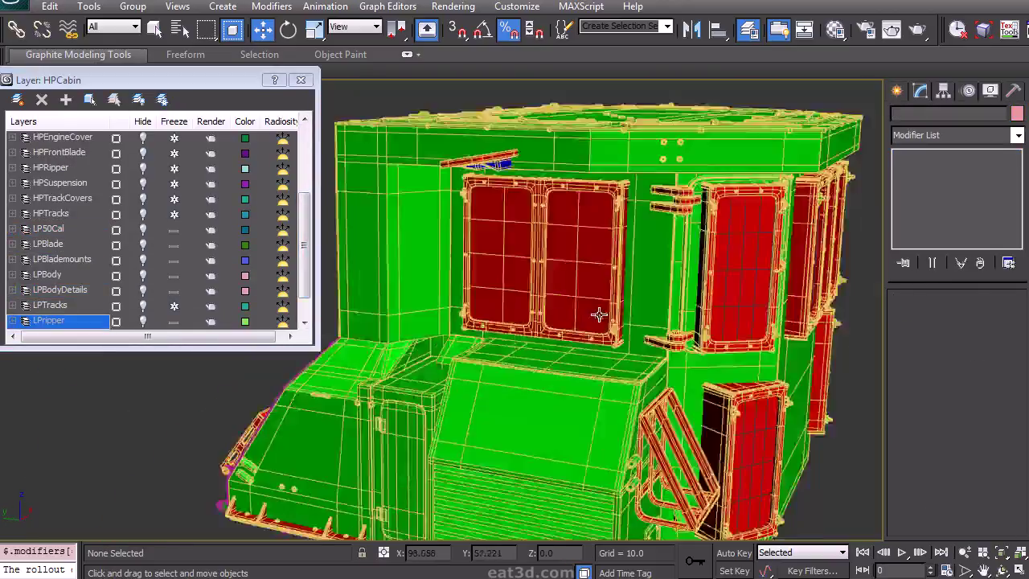
pyautogui.keyDown('alt'); pyautogui.moveTo(510, 320); pyautogui.dragTo(577, 318, button='middle'); pyautogui.keyUp('alt')
pyautogui.click(303, 320)
pyautogui.click(151, 307)
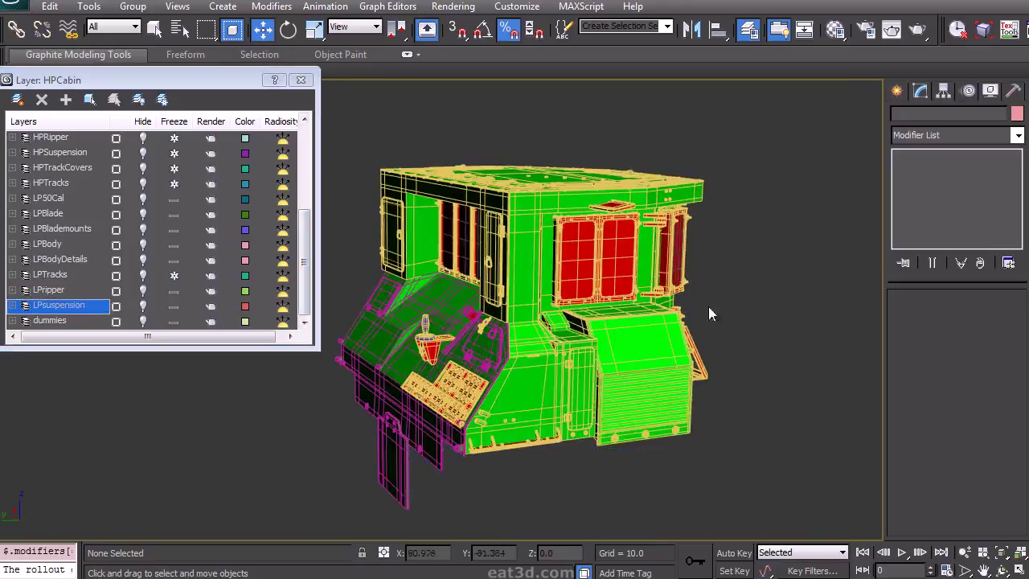
# Step: Attach the glass to the three-pane window frame that overlooks the sloped bodywork and control lever
pyautogui.moveTo(709, 312); pyautogui.dragTo(672, 316, button='middle')
pyautogui.scroll(6, 672, 316)
pyautogui.keyDown('alt'); pyautogui.moveTo(479, 310); pyautogui.dragTo(578, 308, button='middle'); pyautogui.keyUp('alt')
pyautogui.click(446, 323)
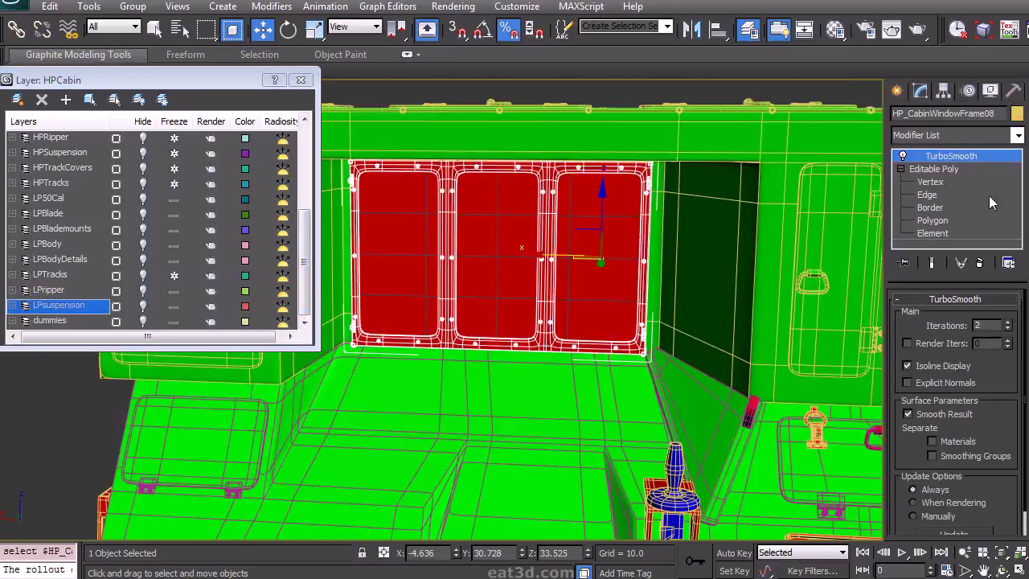
pyautogui.click(941, 170)
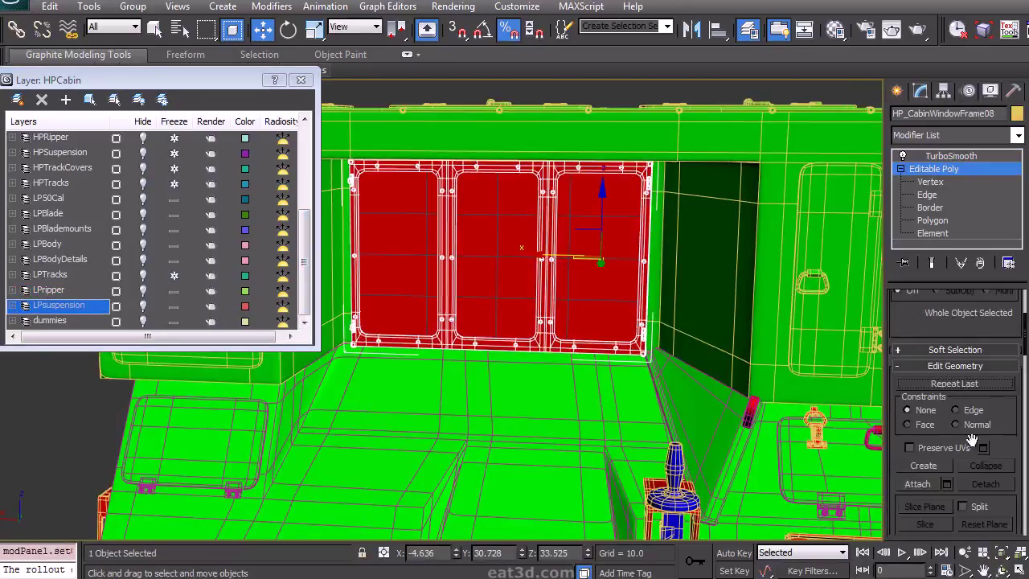
pyautogui.click(918, 484)
pyautogui.keyDown('alt'); pyautogui.moveTo(611, 276); pyautogui.dragTo(553, 294, button='middle'); pyautogui.keyUp('alt')
pyautogui.press('w')
# Step: Attach the glass to the three-pane window frame on the cabin wall beside the door
pyautogui.scroll(-5, 541, 255)
pyautogui.scroll(4, 553, 294)
pyautogui.click(552, 295)
pyautogui.scroll(-5, 553, 293)
pyautogui.click(915, 169)
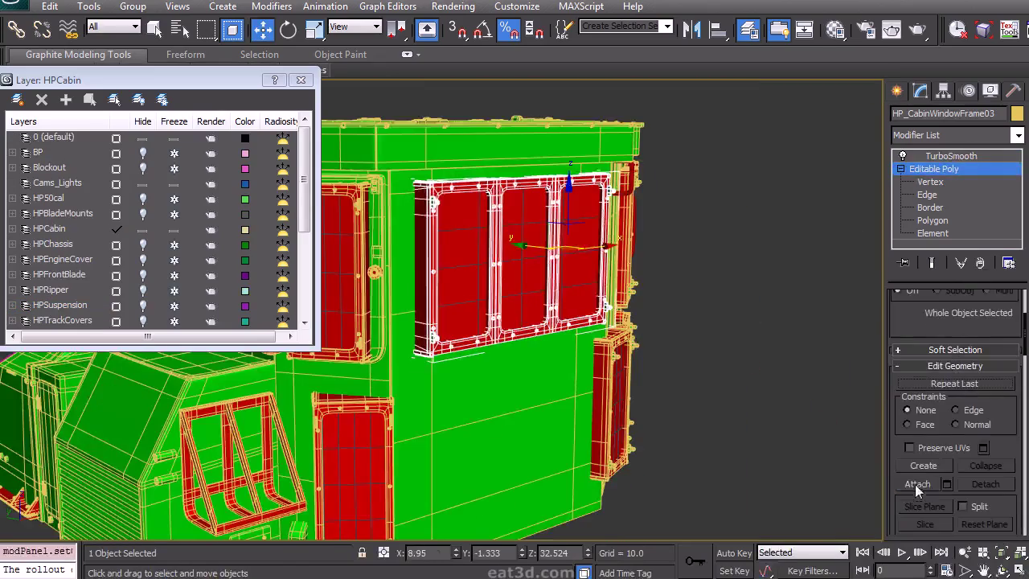
pyautogui.press('w')
# Step: Attach the glass plane to the single-pane window frame on the hinged cabin door
pyautogui.moveTo(362, 276); pyautogui.dragTo(485, 259, button='middle')
pyautogui.click(484, 259)
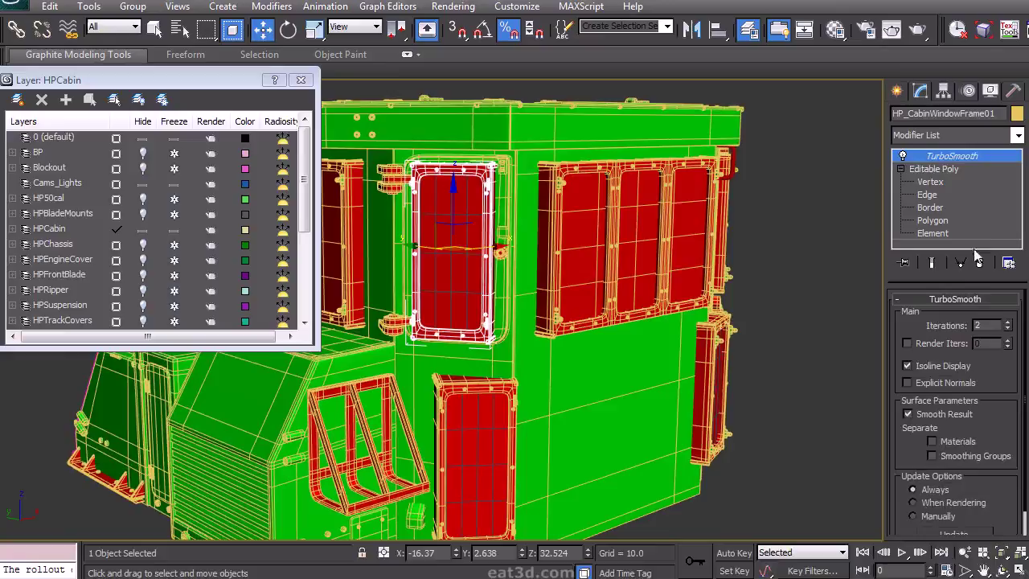
pyautogui.click(954, 170)
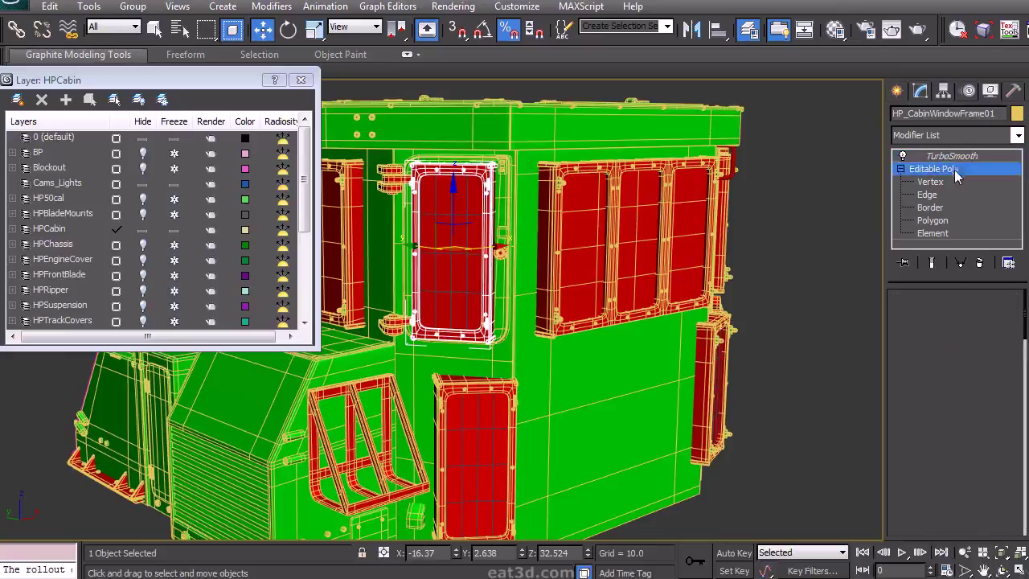
pyautogui.click(454, 258)
pyautogui.moveTo(455, 258); pyautogui.dragTo(489, 236, button='middle')
pyautogui.press('w')
# Step: Attach the glass plane to the lower single-pane window frame below the hinged window on the cabin wall
pyautogui.click(540, 472)
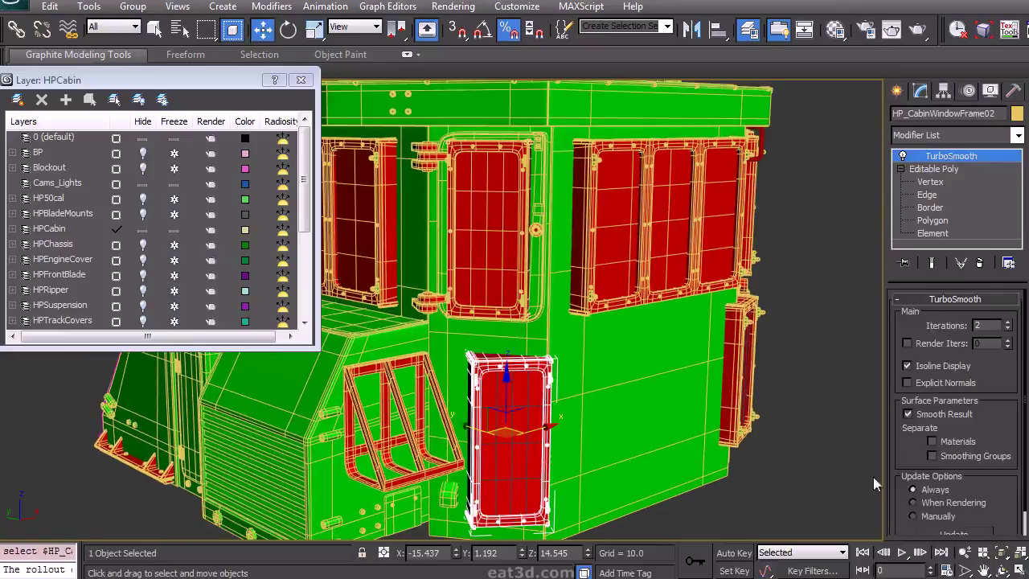
pyautogui.click(941, 169)
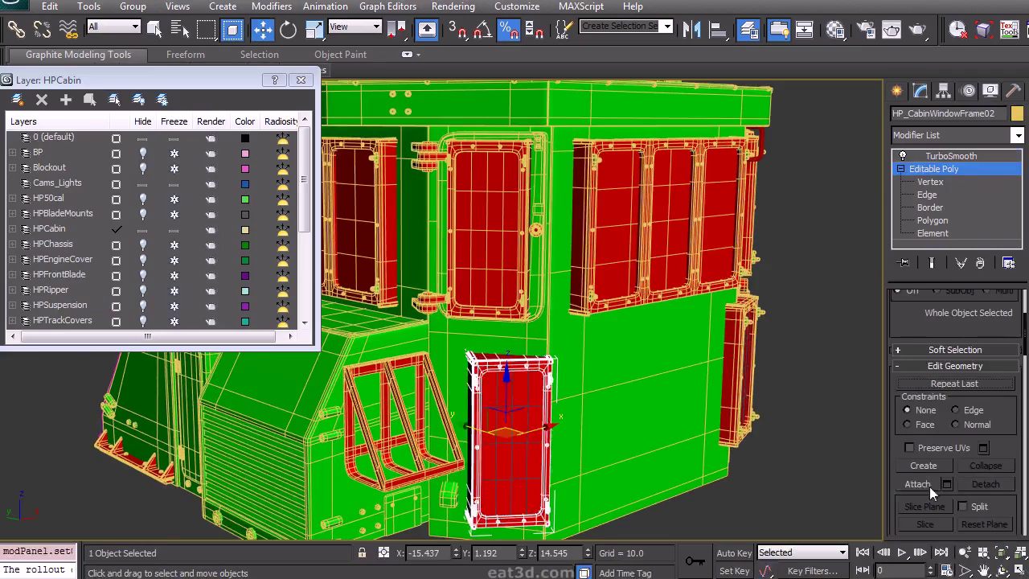
pyautogui.click(519, 462)
# Step: Attach the glass to the lower single-pane window frame beside the door on the cabin's opposite side
pyautogui.keyDown('alt'); pyautogui.moveTo(519, 462); pyautogui.dragTo(512, 380, button='middle'); pyautogui.keyUp('alt')
pyautogui.click(512, 380)
pyautogui.click(934, 168)
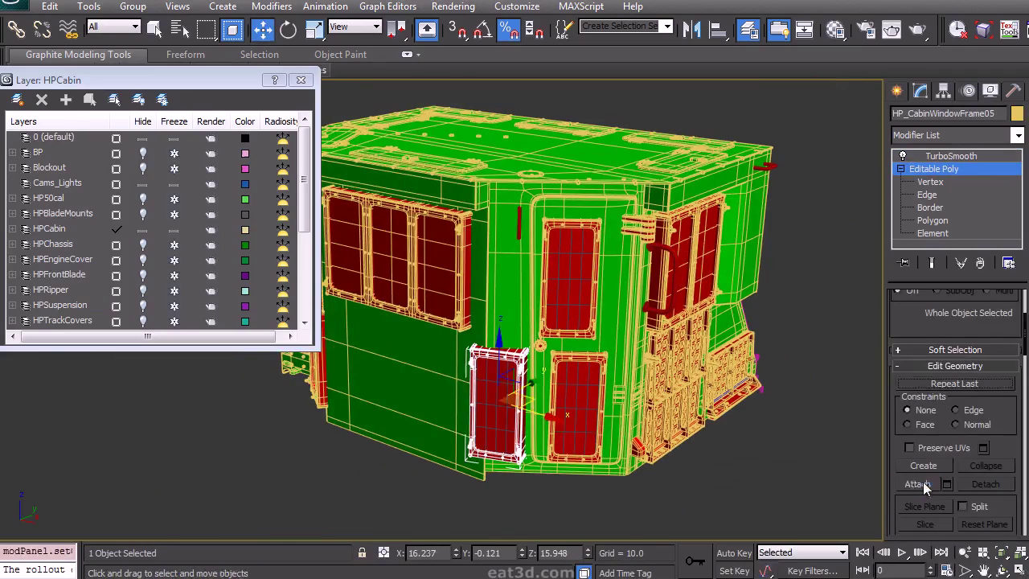
pyautogui.click(917, 483)
# Step: Check that the door's lower window glass is a separate plane and attach it to its single-pane frame
pyautogui.press('w')
pyautogui.click(574, 422)
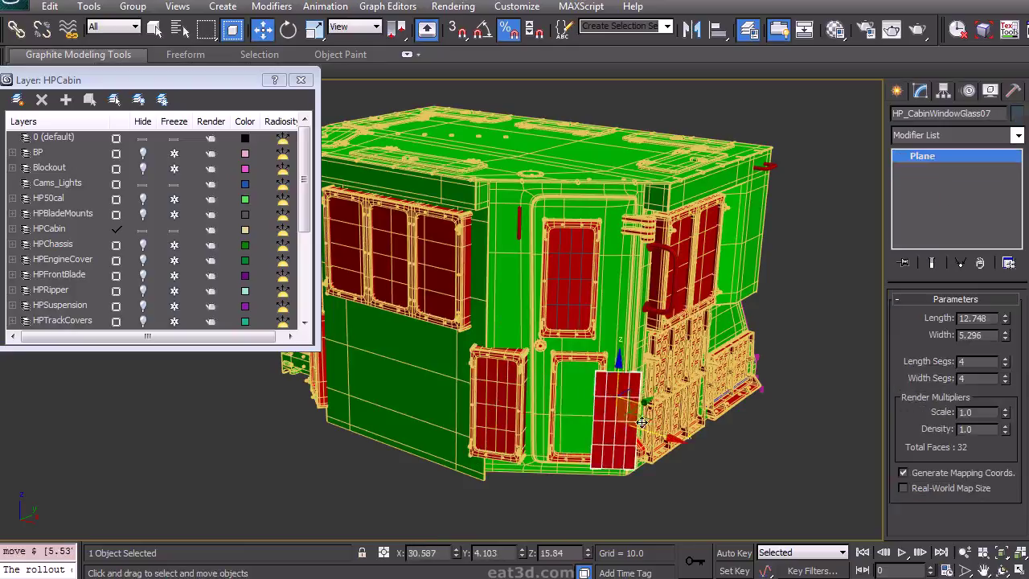
pyautogui.click(606, 447)
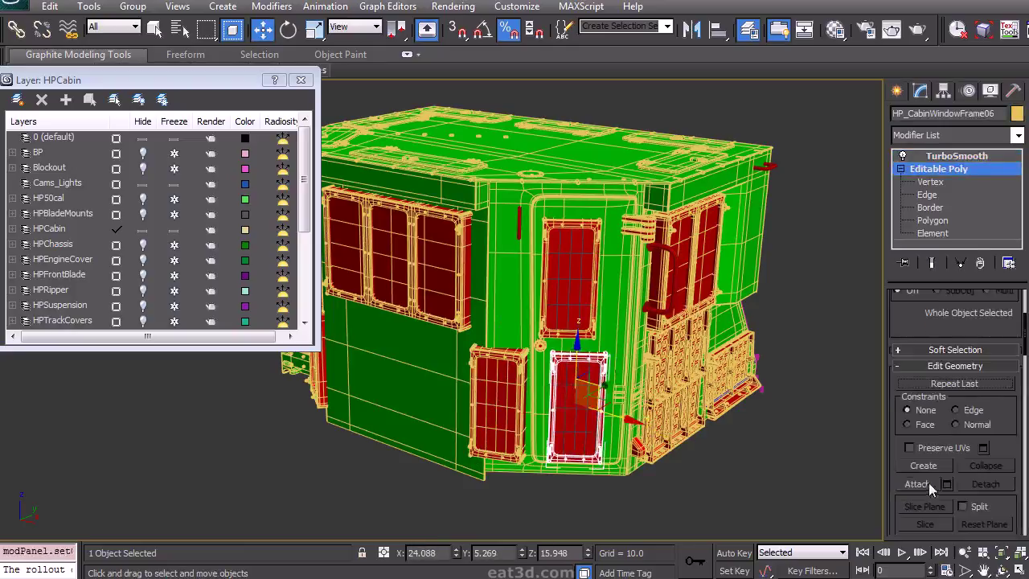
pyautogui.click(929, 482)
pyautogui.click(585, 407)
# Step: Delete the duplicate loose glass from the door's upper window and the adjacent two-pane window
pyautogui.press('w')
pyautogui.moveTo(598, 275)
pyautogui.mouseDown()
pyautogui.moveTo(650, 291)
pyautogui.moveTo(611, 287)
pyautogui.mouseUp()
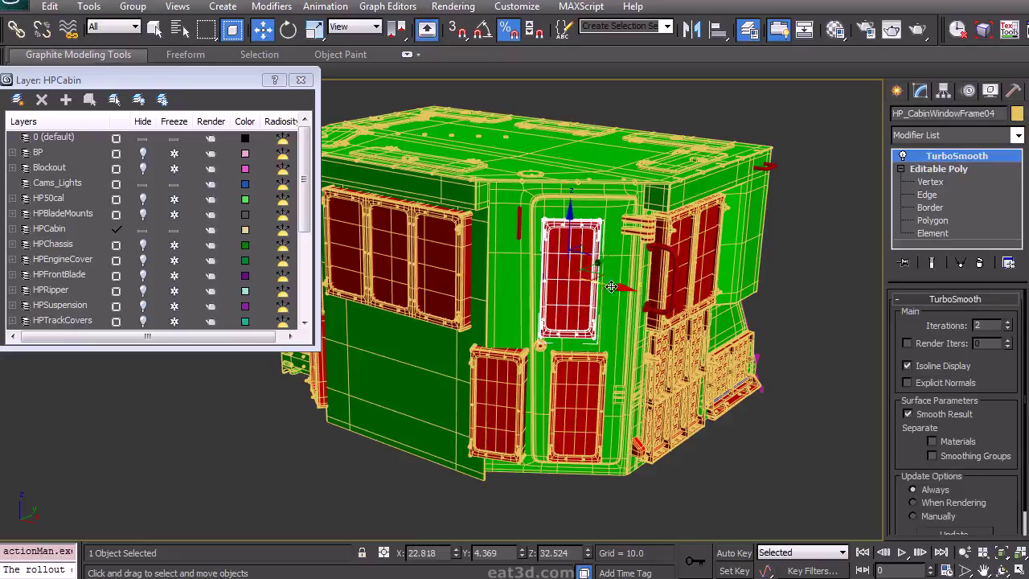
pyautogui.click(575, 306)
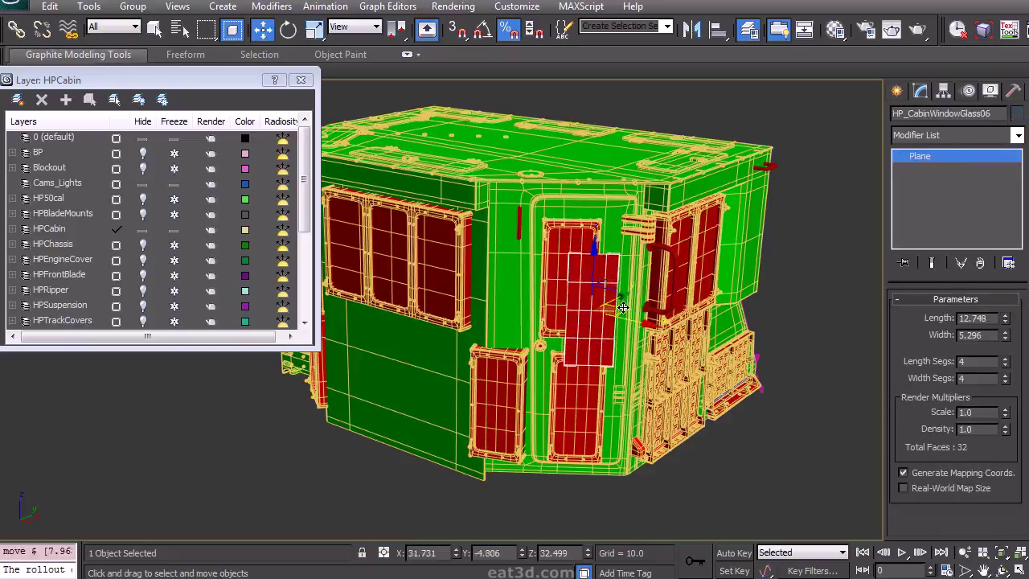
pyautogui.click(675, 277)
pyautogui.keyDown('alt'); pyautogui.moveTo(675, 277); pyautogui.dragTo(664, 288, button='middle'); pyautogui.keyUp('alt')
pyautogui.click(665, 288)
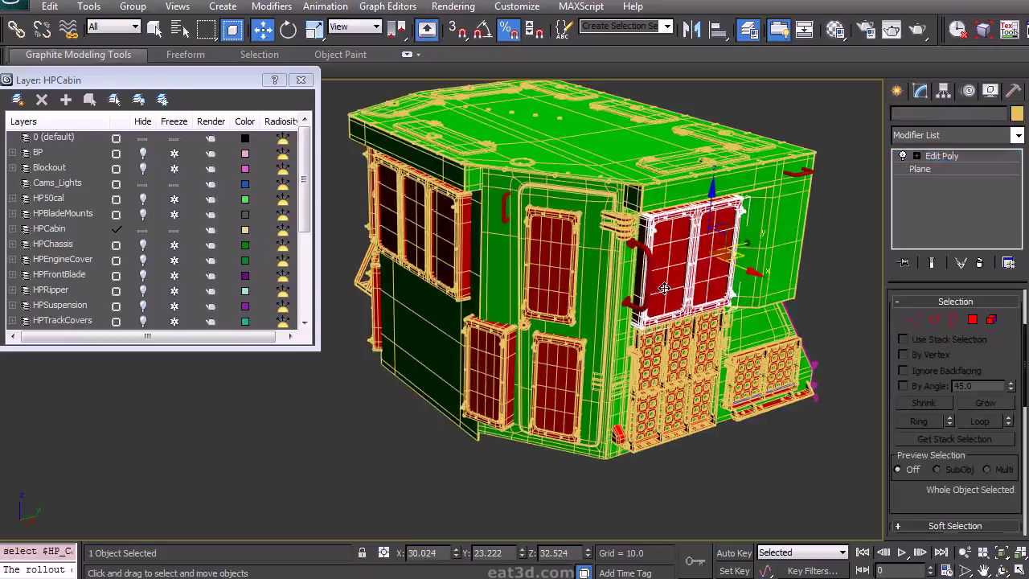
pyautogui.moveTo(715, 268); pyautogui.dragTo(731, 293)
pyautogui.press('Delete')
# Step: Check the three-pane window frame's selection, hide the HPCabin layer and show the LPBody layer
pyautogui.click(448, 256)
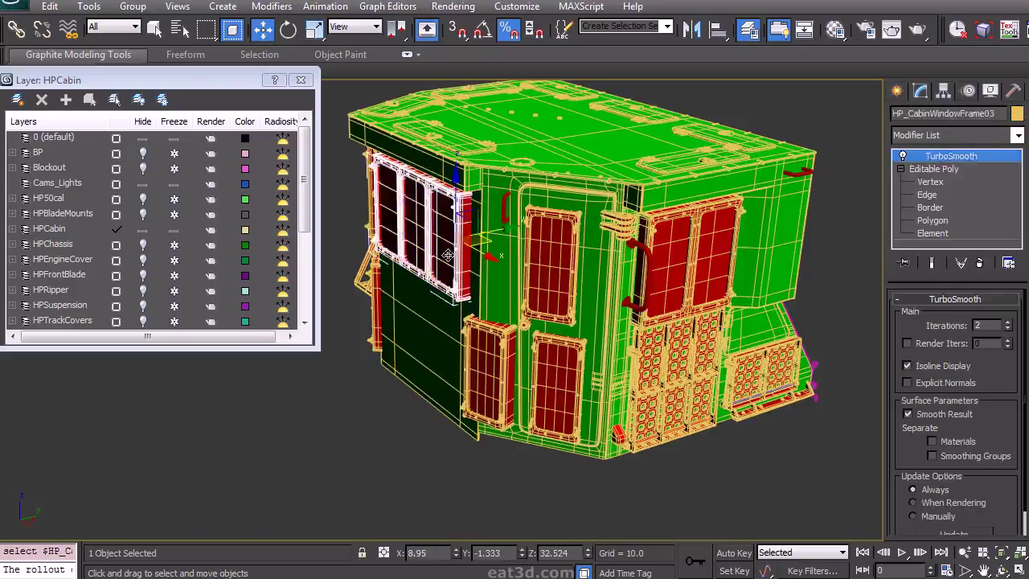
pyautogui.click(447, 255)
pyautogui.click(673, 470)
pyautogui.keyDown('alt'); pyautogui.moveTo(673, 470); pyautogui.dragTo(453, 409, button='middle'); pyautogui.keyUp('alt')
pyautogui.moveTo(452, 408); pyautogui.dragTo(302, 233, button='middle')
pyautogui.scroll(3, 568, 444)
pyautogui.click(143, 230)
pyautogui.scroll(-3, 158, 230)
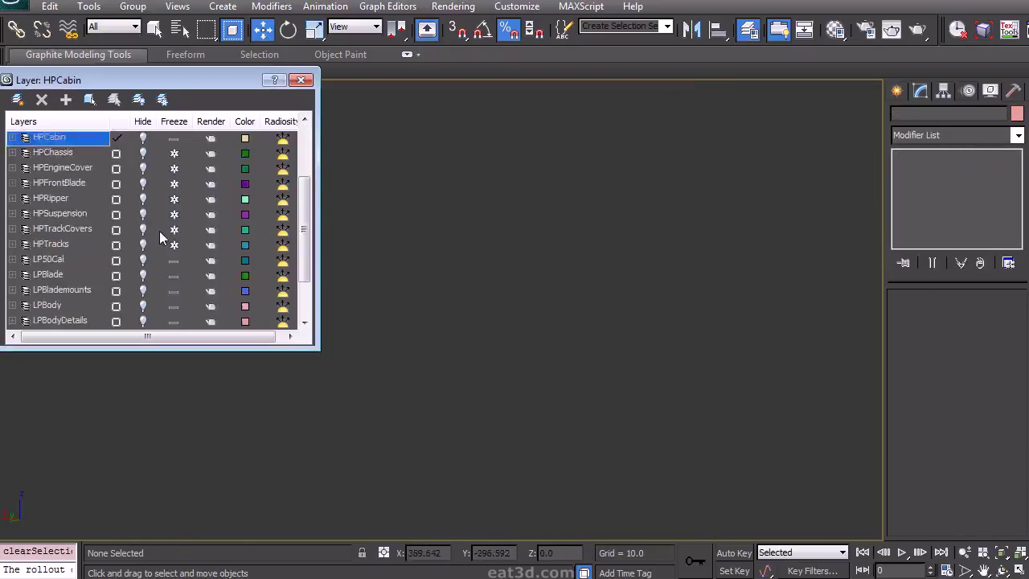
pyautogui.click(143, 260)
# Step: Connect two vertices of Dozer_LPBodyMain across the upper end of the smeared patch beside the round sprocket housing
pyautogui.keyDown('alt'); pyautogui.moveTo(620, 325); pyautogui.dragTo(594, 328, button='middle'); pyautogui.keyUp('alt')
pyautogui.moveTo(593, 328); pyautogui.dragTo(663, 354, button='middle')
pyautogui.press('F4')
pyautogui.moveTo(663, 354); pyautogui.dragTo(626, 362, button='middle')
pyautogui.moveTo(627, 362)
pyautogui.mouseDown(button='middle')
pyautogui.moveTo(635, 284)
pyautogui.moveTo(628, 382)
pyautogui.mouseUp(button='middle')
pyautogui.scroll(3, 602, 352)
pyautogui.scroll(2, 450, 353)
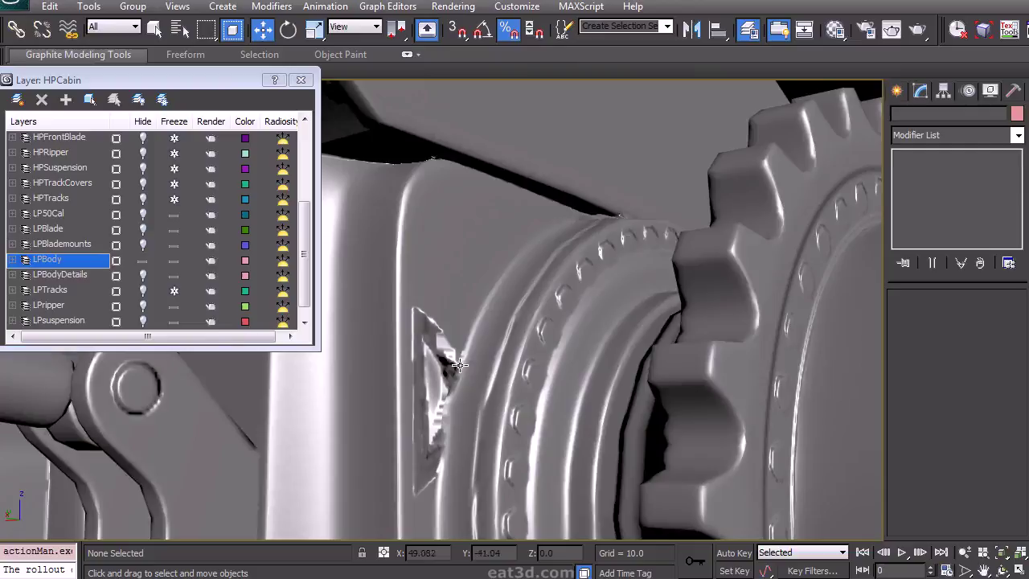
pyautogui.click(464, 365)
pyautogui.click(936, 169)
pyautogui.click(445, 404)
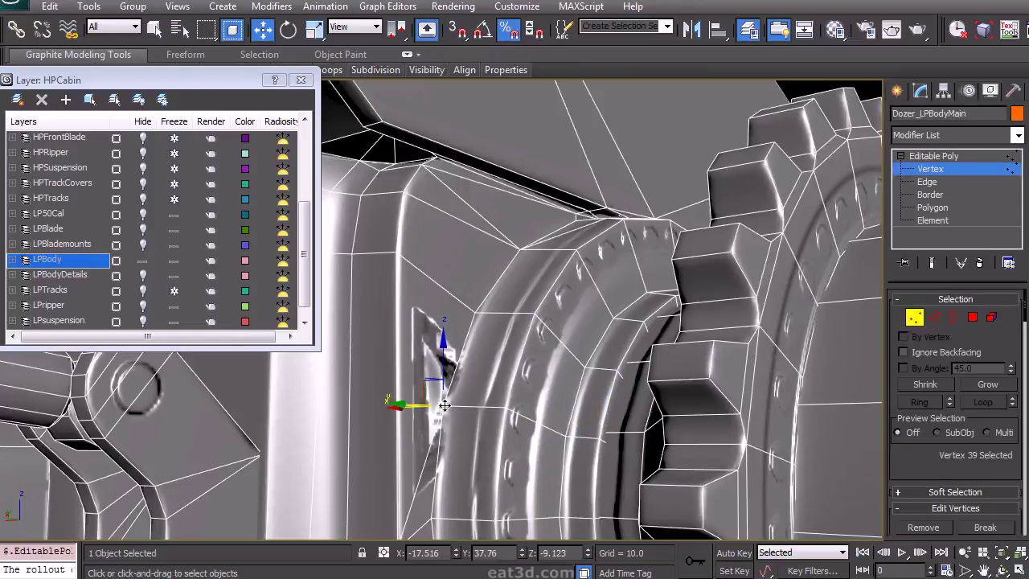
pyautogui.moveTo(896, 451); pyautogui.dragTo(896, 440)
pyautogui.click(459, 426)
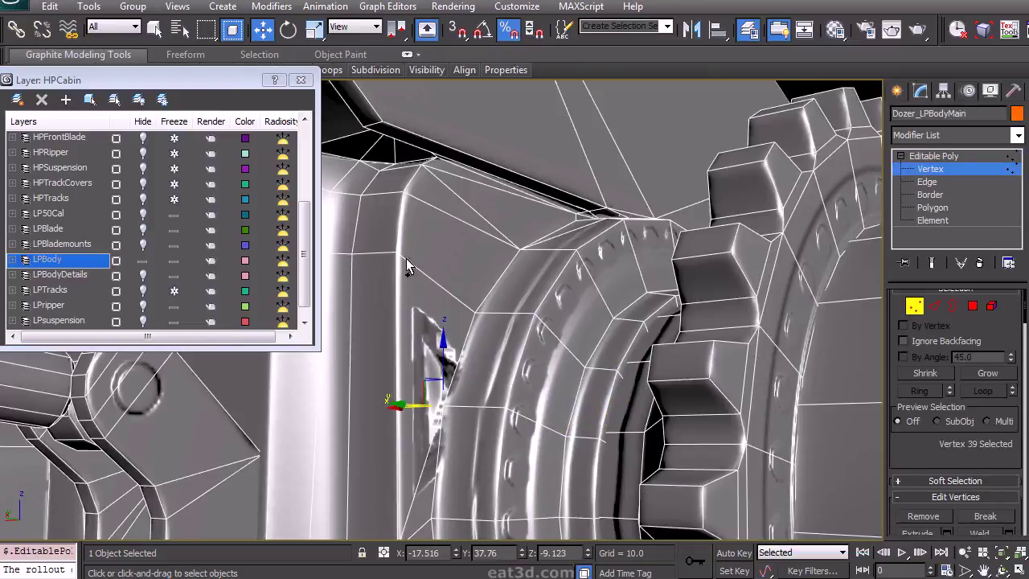
pyautogui.scroll(-3, 929, 411)
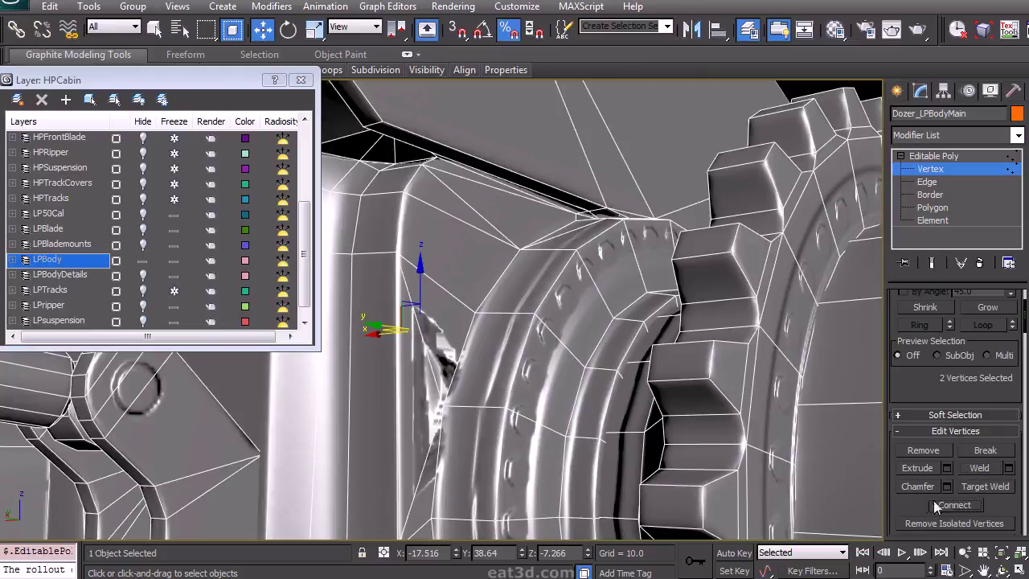
pyautogui.moveTo(505, 479); pyautogui.dragTo(539, 382, button='middle')
# Step: Connect the vertices bordering the smeared patch's lower end and work on the matching patch on the body's other side
pyautogui.click(477, 332)
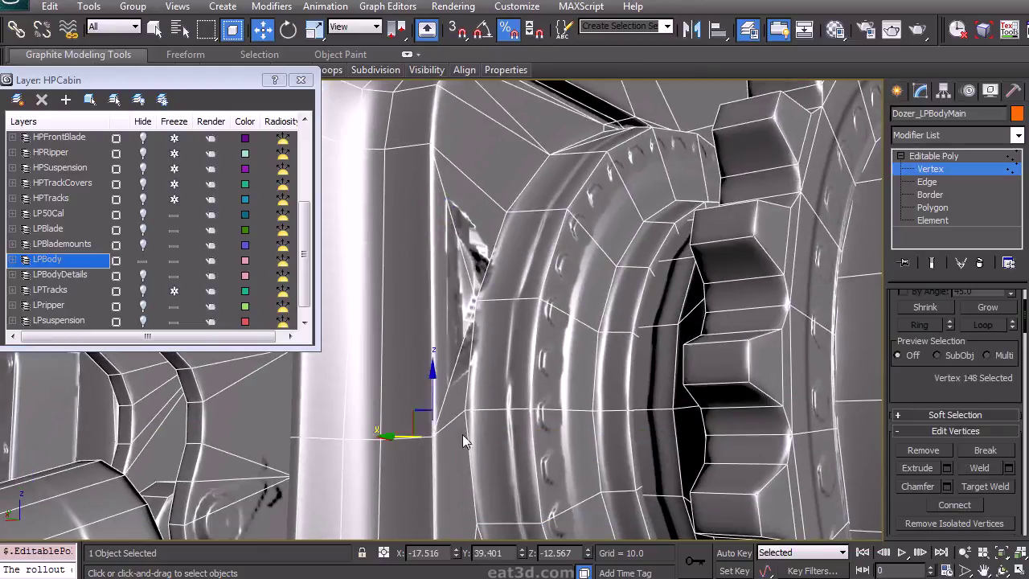
pyautogui.moveTo(473, 294); pyautogui.dragTo(471, 292)
pyautogui.keyDown('alt'); pyautogui.moveTo(546, 337); pyautogui.dragTo(488, 350, button='middle'); pyautogui.keyUp('alt')
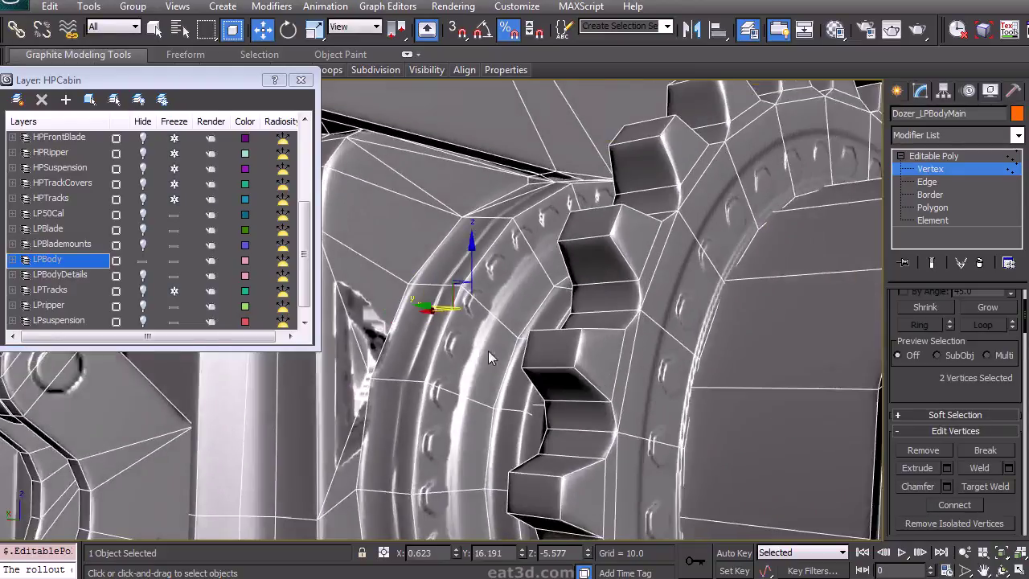
pyautogui.press('r')
pyautogui.keyDown('alt'); pyautogui.moveTo(387, 385); pyautogui.dragTo(472, 375, button='middle'); pyautogui.keyUp('alt')
pyautogui.click(472, 374)
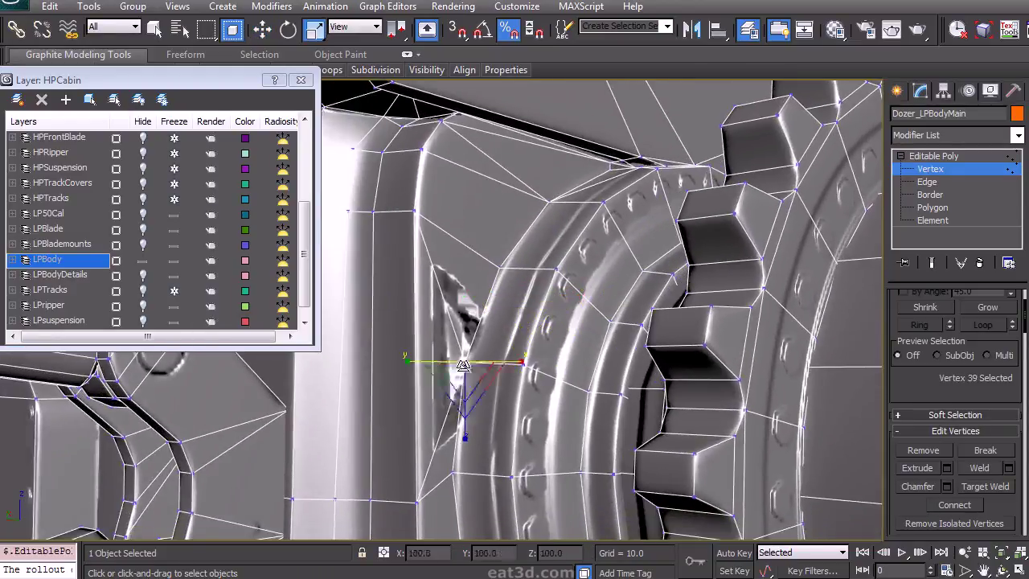
pyautogui.moveTo(522, 437); pyautogui.dragTo(429, 375, button='middle')
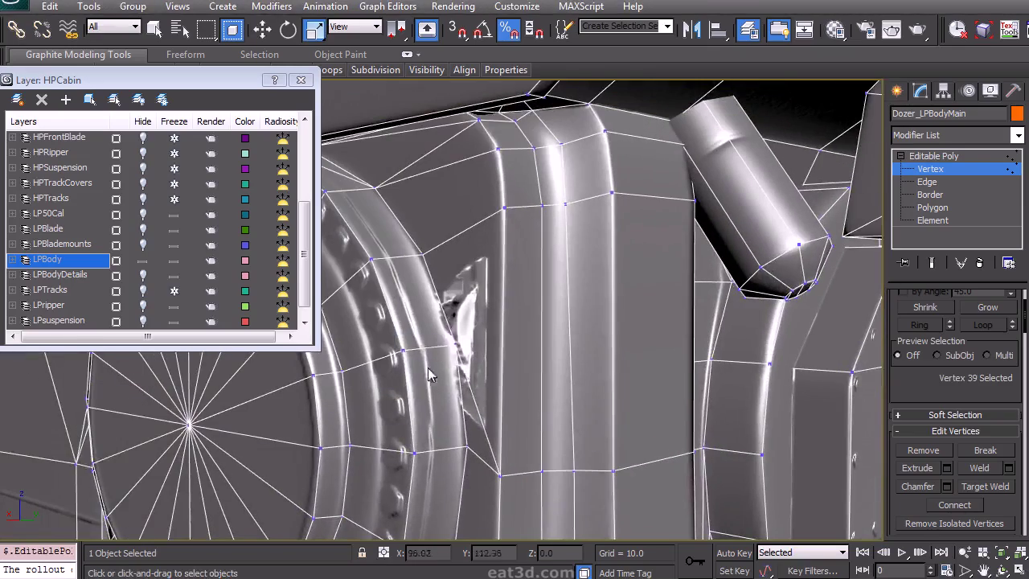
pyautogui.keyDown('ctrl'); pyautogui.click(505, 209); pyautogui.keyUp('ctrl')
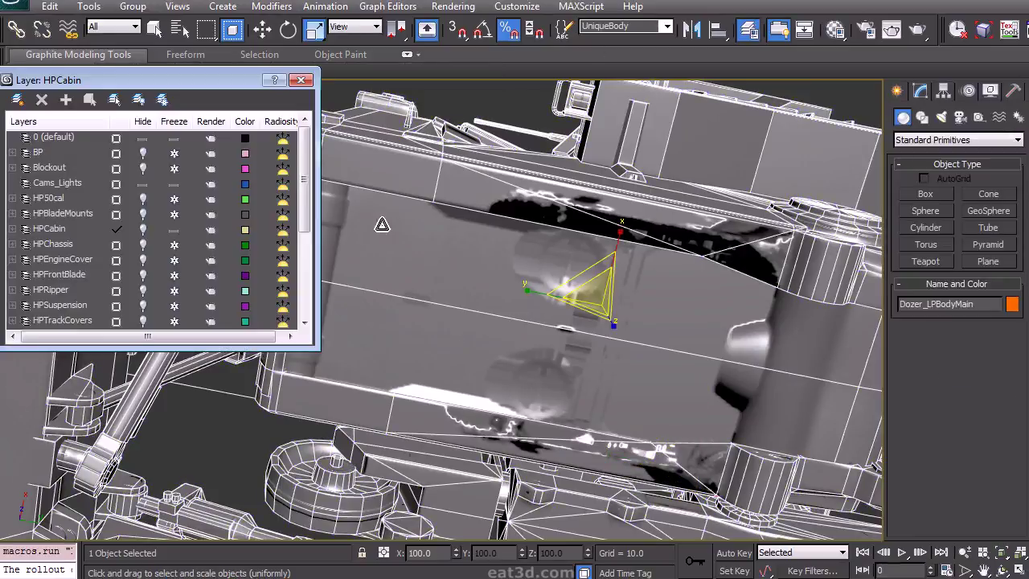
# Step: Draw a plane in the Top view over one half of the open gap between the arms of the HPChassis frame
pyautogui.scroll(-2, 277, 193)
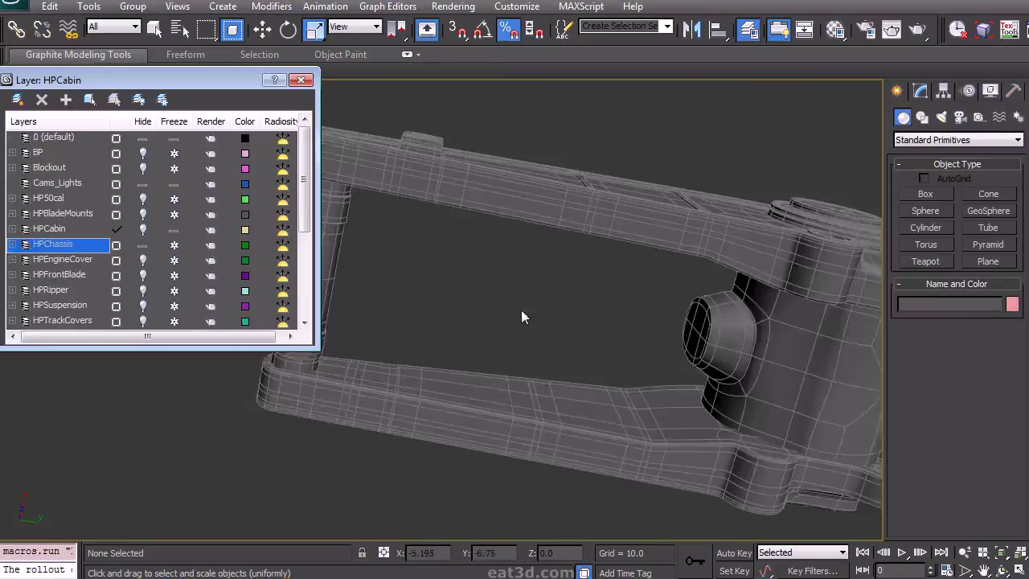
pyautogui.keyDown('alt'); pyautogui.moveTo(521, 316); pyautogui.dragTo(687, 334, button='middle'); pyautogui.keyUp('alt')
pyautogui.click(988, 261)
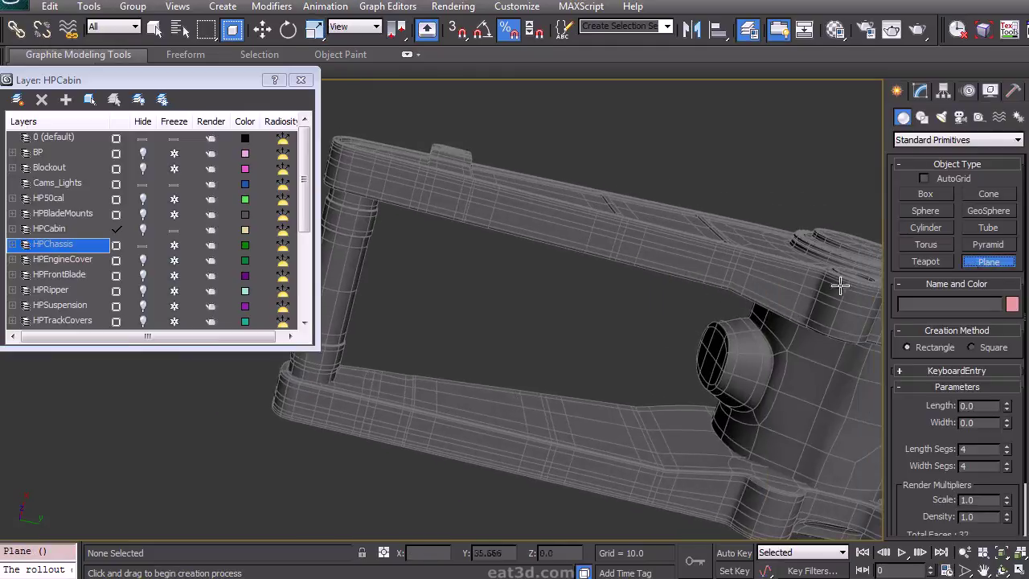
pyautogui.keyDown('alt'); pyautogui.moveTo(637, 387); pyautogui.dragTo(606, 277, button='middle'); pyautogui.keyUp('alt')
pyautogui.moveTo(606, 277); pyautogui.dragTo(600, 300, button='middle')
pyautogui.hotkey('alt', 'w')
pyautogui.moveTo(219, 80); pyautogui.dragTo(405, 51)
pyautogui.moveTo(126, 188); pyautogui.dragTo(12, 178, button='middle')
pyautogui.moveTo(157, 482); pyautogui.dragTo(164, 481, button='middle')
pyautogui.hotkey('alt', 'w')
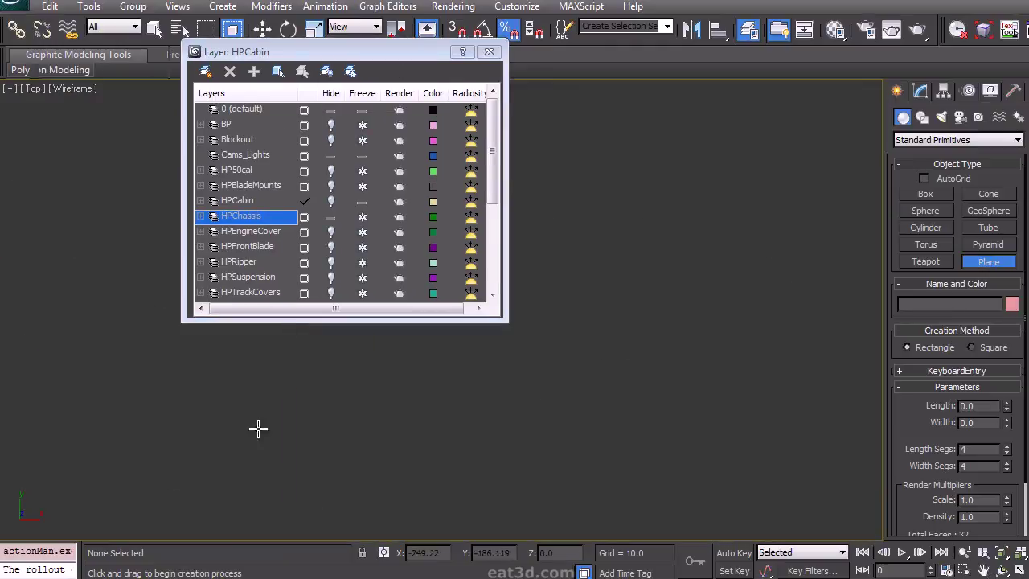
pyautogui.moveTo(257, 427); pyautogui.dragTo(298, 429, button='middle')
pyautogui.hotkey('alt', 'w')
pyautogui.hotkey('alt', 'w')
pyautogui.scroll(6, 798, 367)
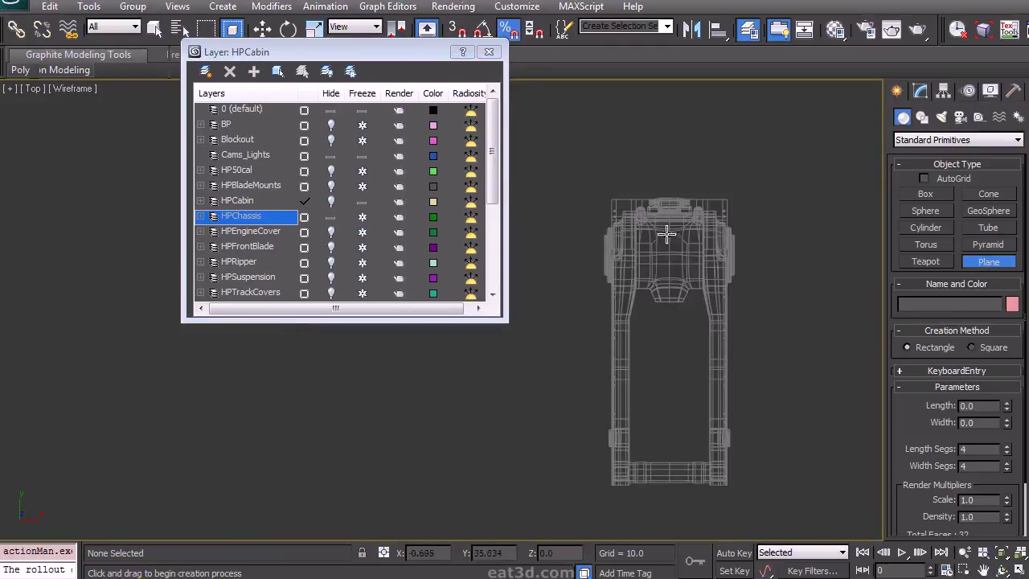
pyautogui.rightClick(617, 474)
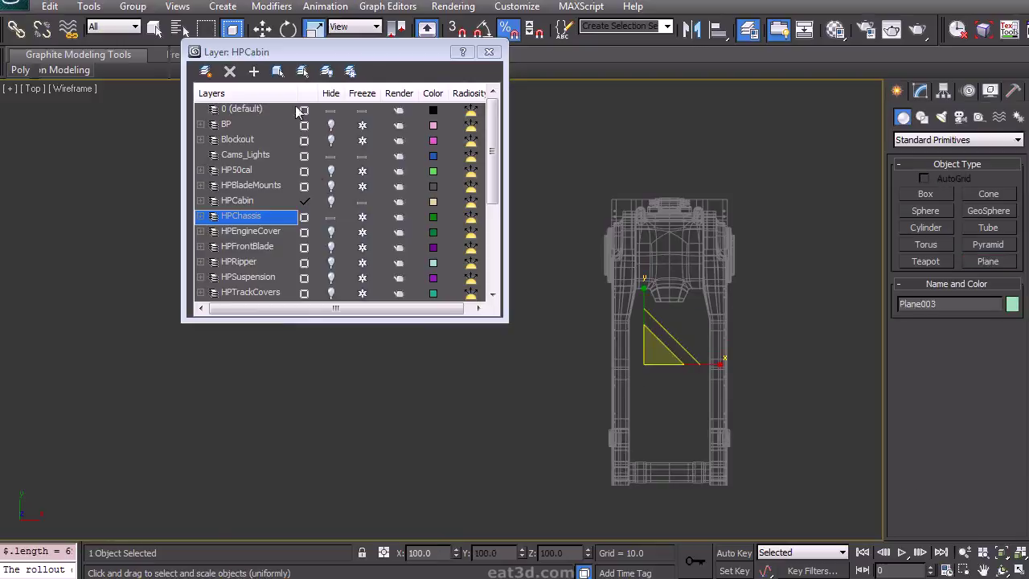
# Step: Add the new plane to the HPChassis layer and unfreeze that layer
pyautogui.click(255, 74)
pyautogui.click(363, 218)
pyautogui.hotkey('alt', 'w')
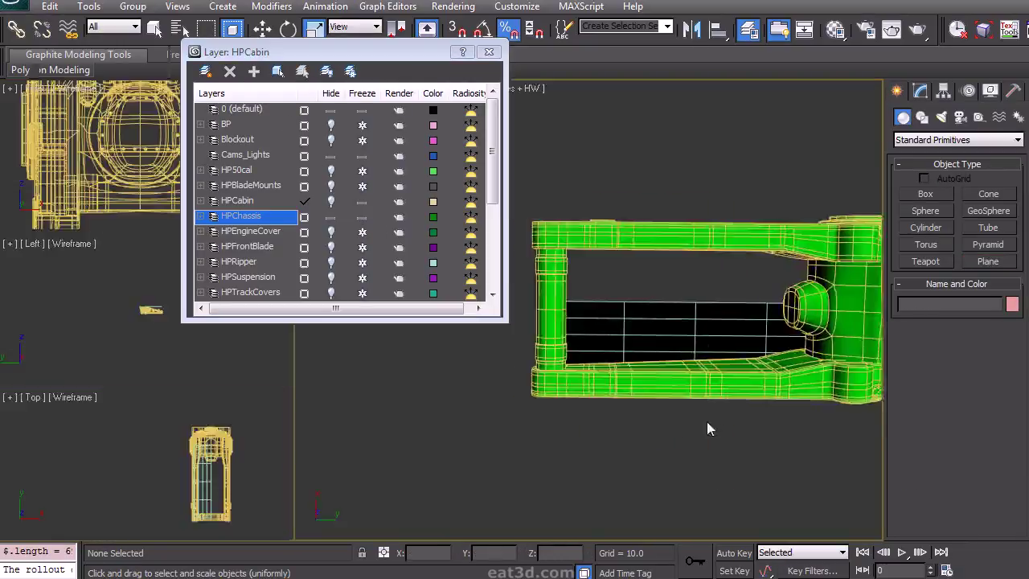
pyautogui.middleClick(707, 421)
pyautogui.hotkey('alt', 'w')
pyautogui.keyDown('alt'); pyautogui.moveTo(676, 364); pyautogui.dragTo(800, 524, button='middle'); pyautogui.keyUp('alt')
# Step: Reduce the plane to one length and one width segment and flip its normals with a Normal modifier
pyautogui.click(386, 371)
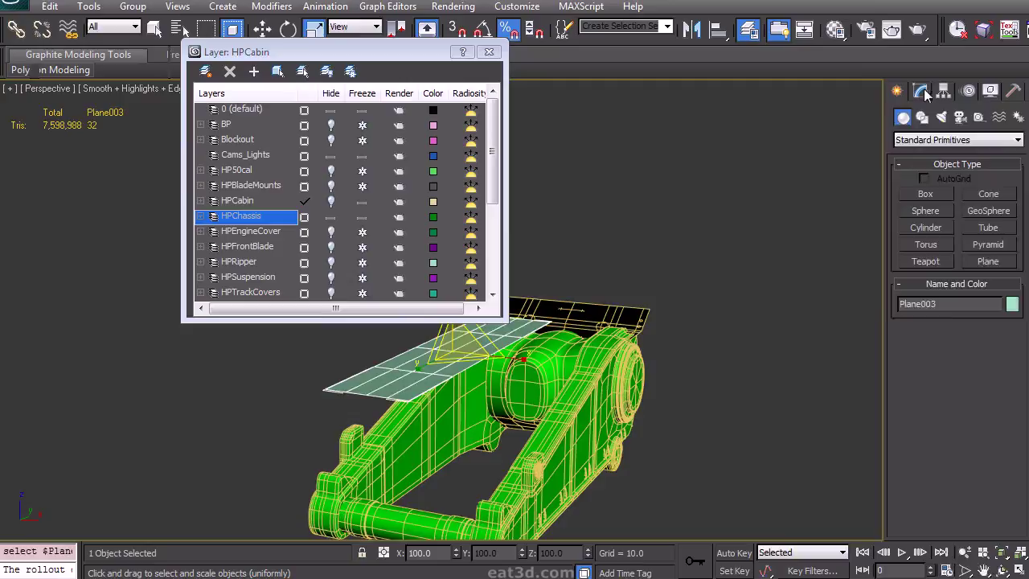
pyautogui.click(920, 90)
pyautogui.click(955, 135)
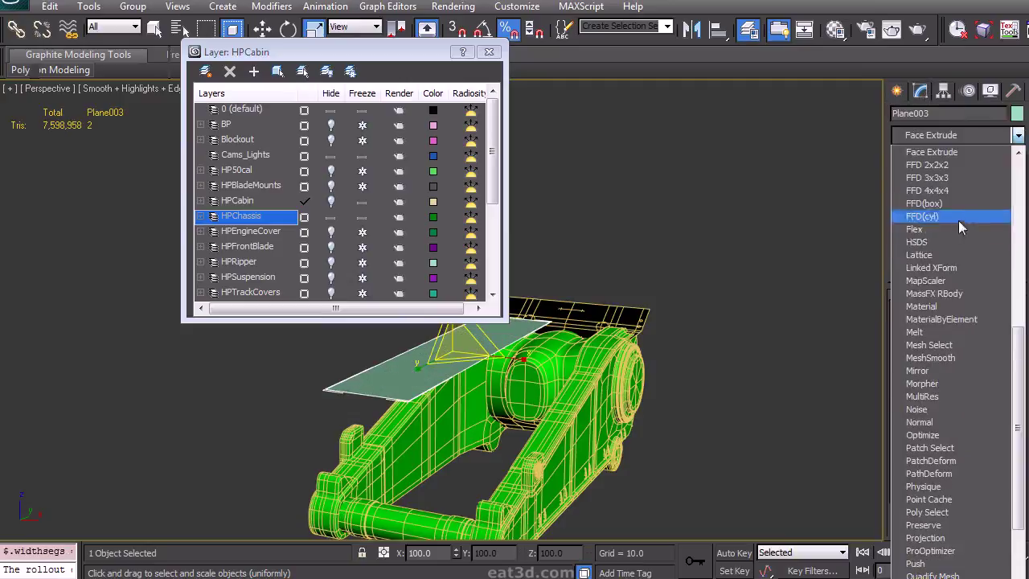
pyautogui.scroll(-7, 947, 218)
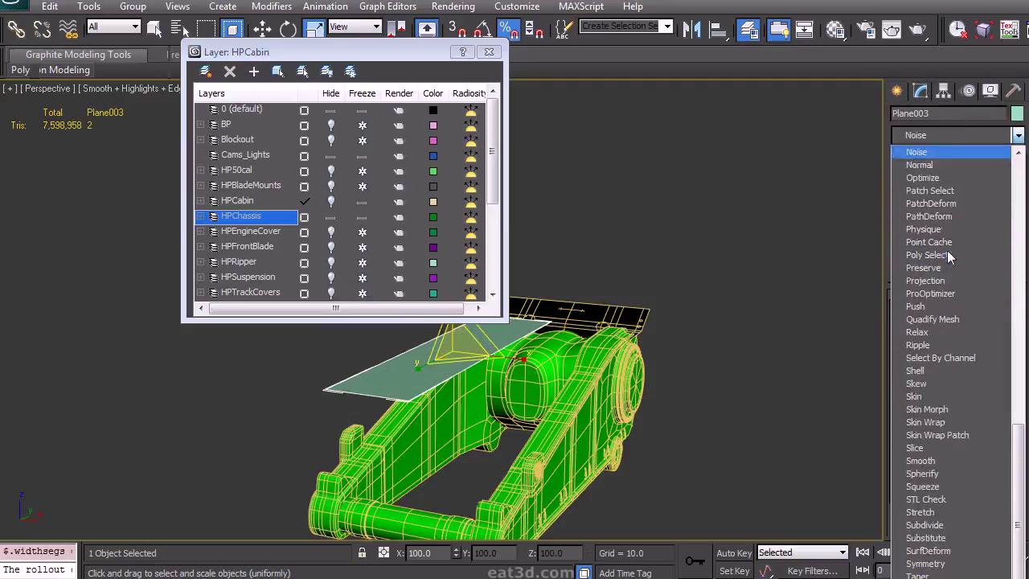
pyautogui.click(932, 165)
# Step: Lower the plane vertically into the gap at the chassis underside, to about Z -25.9
pyautogui.keyDown('alt'); pyautogui.moveTo(707, 312); pyautogui.dragTo(637, 310, button='middle'); pyautogui.keyUp('alt')
pyautogui.press('w')
pyautogui.keyDown('alt'); pyautogui.moveTo(594, 341); pyautogui.dragTo(556, 324, button='middle'); pyautogui.keyUp('alt')
pyautogui.moveTo(520, 312); pyautogui.dragTo(518, 410)
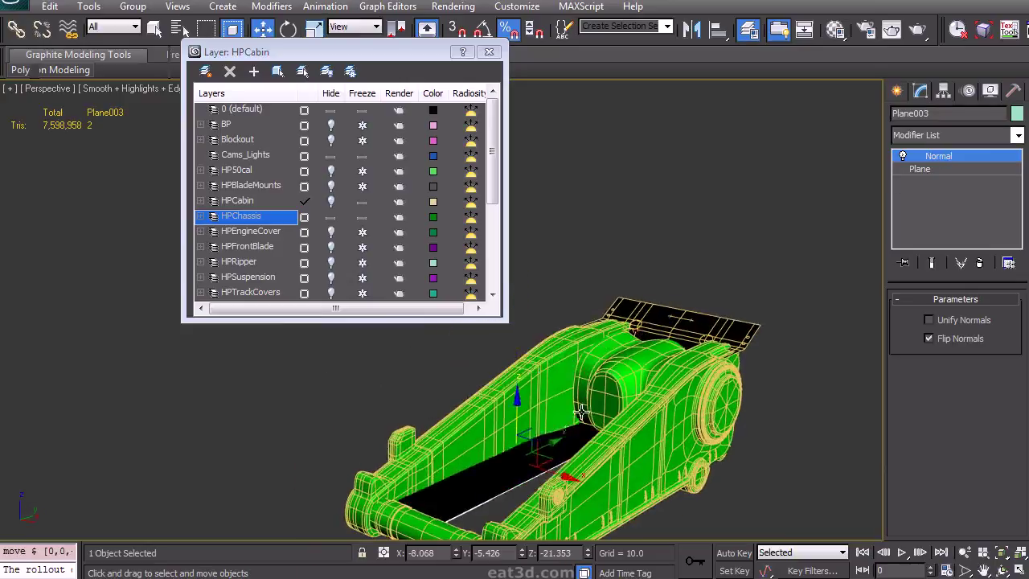
pyautogui.keyDown('alt'); pyautogui.moveTo(580, 414); pyautogui.dragTo(645, 288, button='middle'); pyautogui.keyUp('alt')
pyautogui.scroll(3, 645, 289)
pyautogui.scroll(-3, 597, 396)
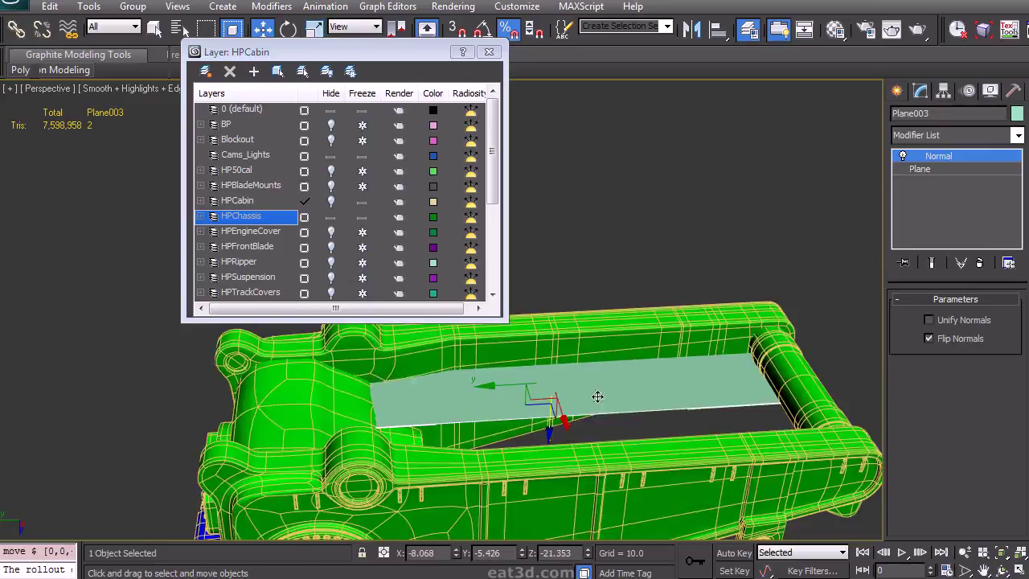
pyautogui.moveTo(546, 434); pyautogui.dragTo(534, 405)
pyautogui.keyDown('alt'); pyautogui.moveTo(655, 439); pyautogui.dragTo(670, 423, button='middle'); pyautogui.keyUp('alt')
# Step: Attach the plane to the HP_Chassis mesh at its Editable Poly level
pyautogui.click(652, 309)
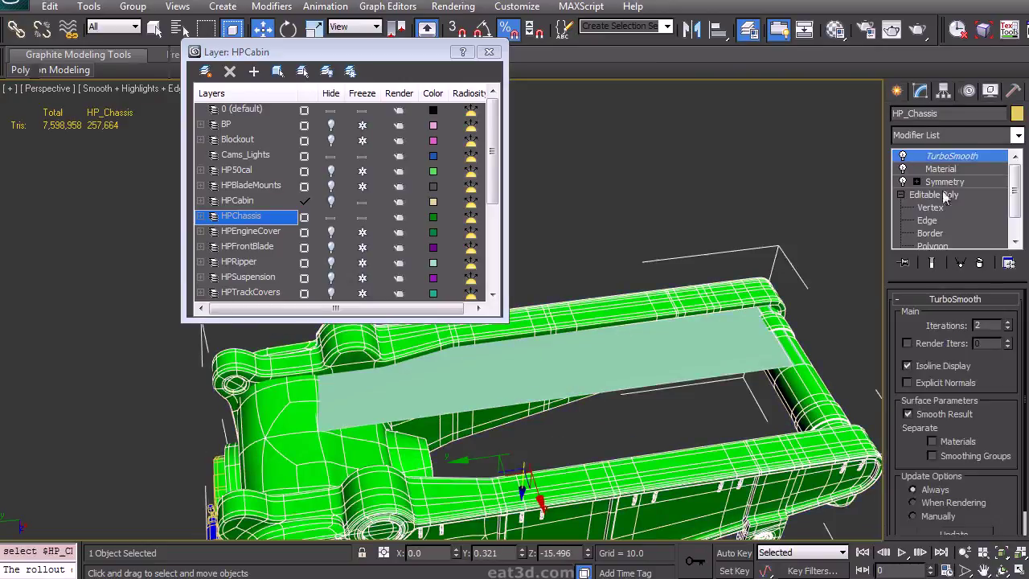
pyautogui.click(949, 197)
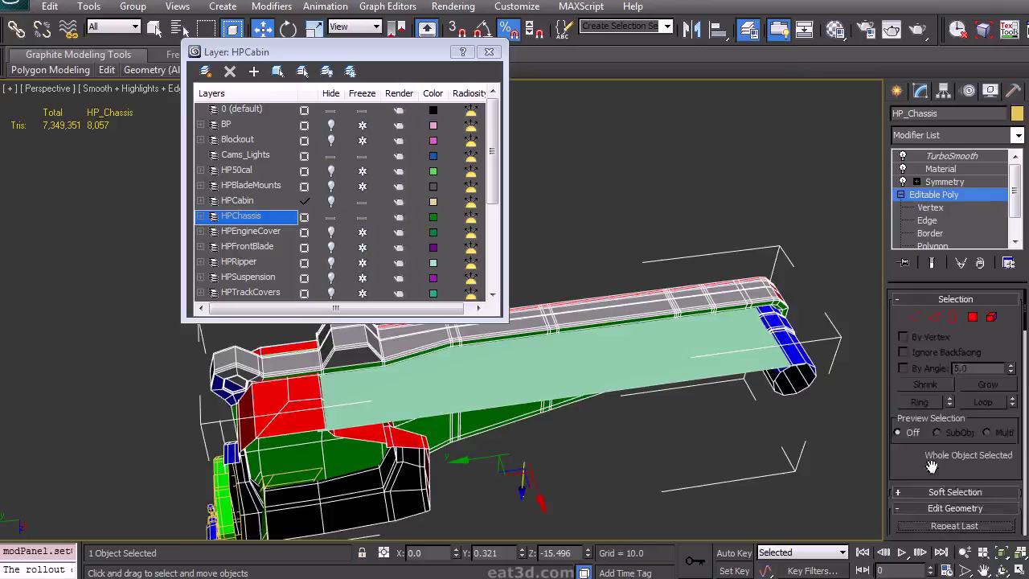
pyautogui.scroll(-3, 939, 473)
pyautogui.click(715, 354)
# Step: Adjust the attached plane's end edge beside the chassis cross tube, leave edge editing and deselect the chassis
pyautogui.click(927, 220)
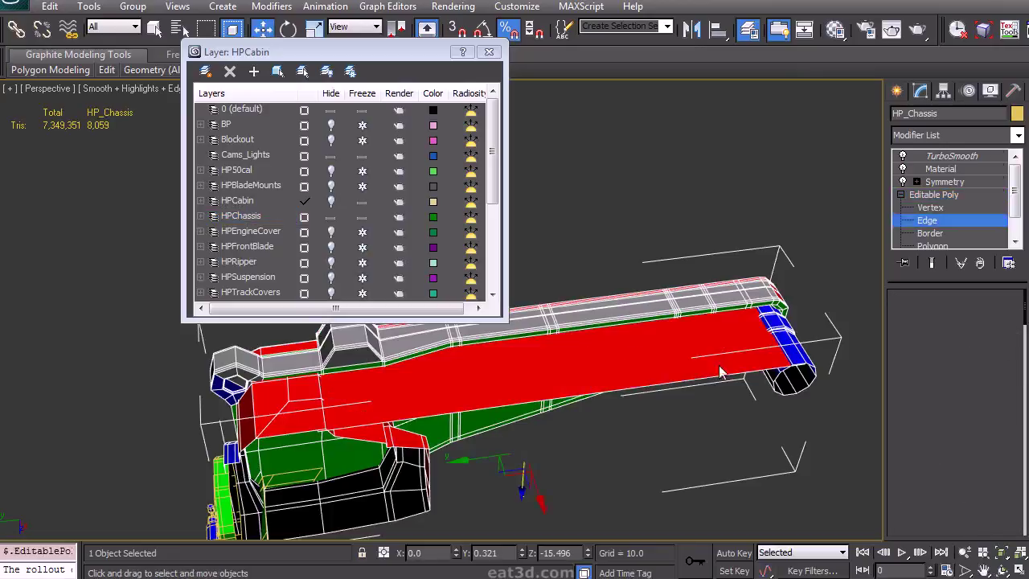
pyautogui.click(695, 380)
pyautogui.keyDown('alt'); pyautogui.moveTo(675, 374); pyautogui.dragTo(522, 403, button='middle'); pyautogui.keyUp('alt')
pyautogui.scroll(3, 656, 374)
pyautogui.scroll(2, 522, 402)
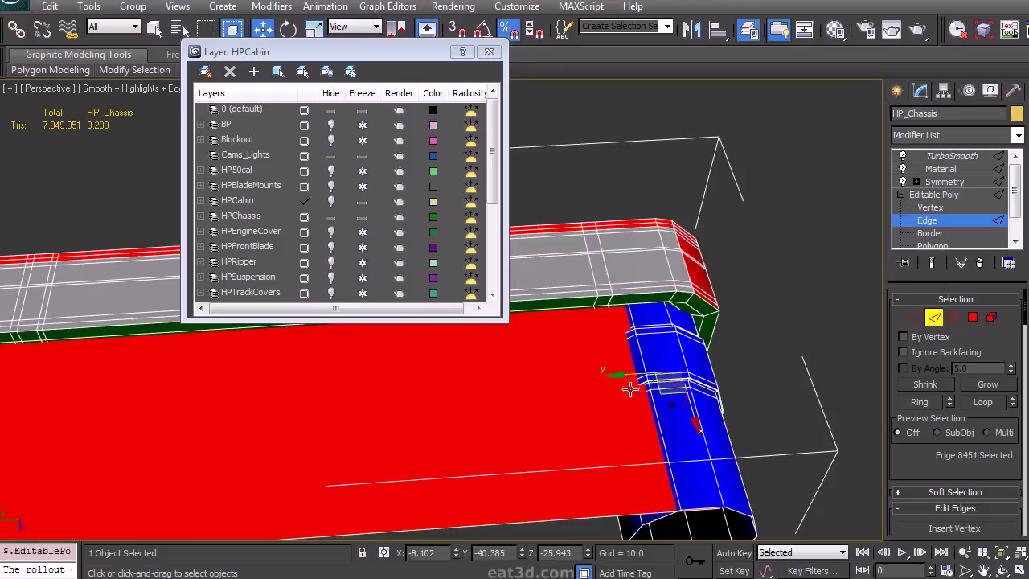
pyautogui.keyDown('alt'); pyautogui.moveTo(451, 414); pyautogui.dragTo(504, 398, button='middle'); pyautogui.keyUp('alt')
pyautogui.click(937, 320)
pyautogui.click(687, 163)
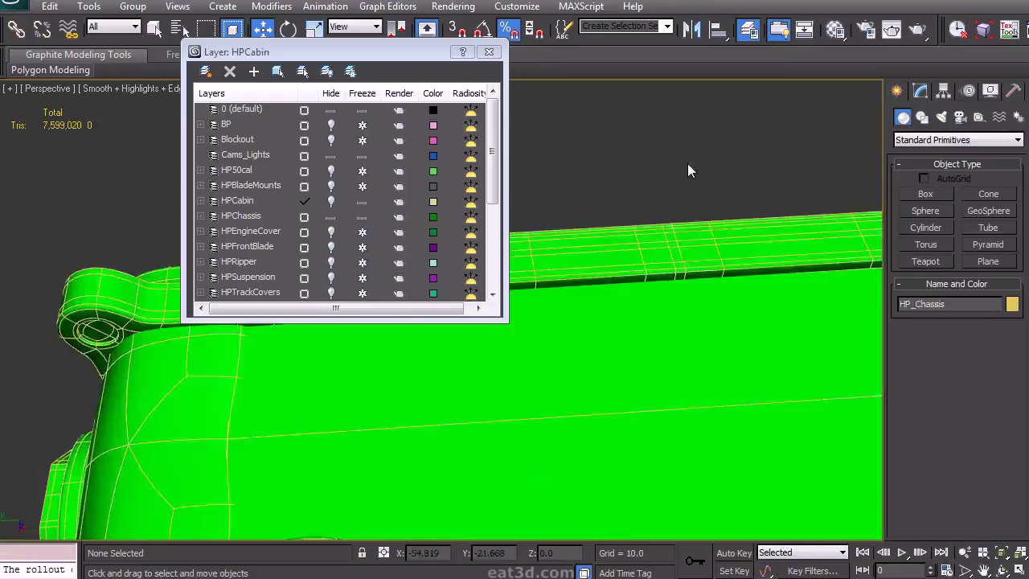
# Step: Hide the HPChassis layer and show the LPBody layer instead, closing the layer manager
pyautogui.scroll(-4, 686, 270)
pyautogui.moveTo(701, 285); pyautogui.dragTo(614, 390, button='middle')
pyautogui.click(330, 217)
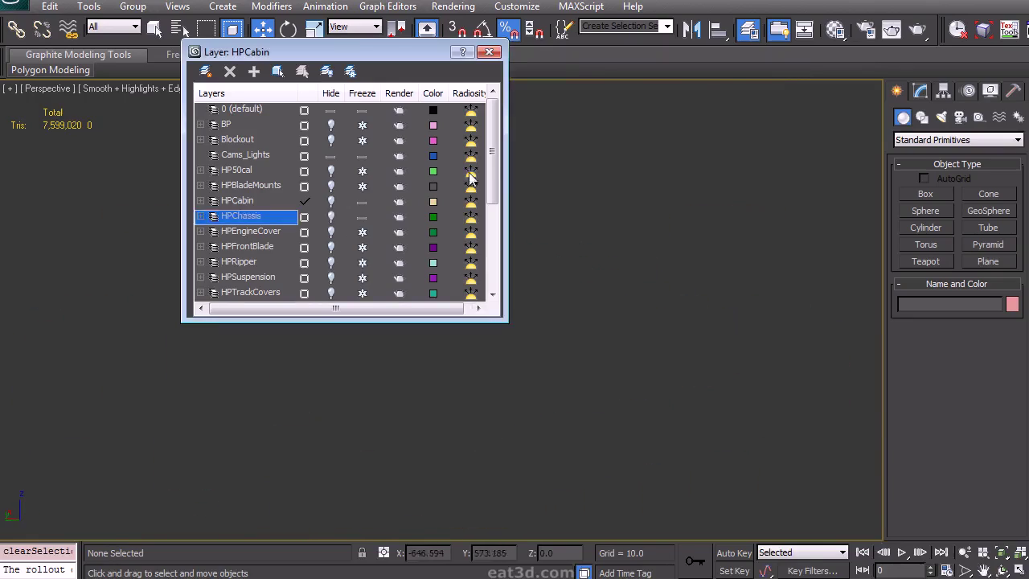
pyautogui.moveTo(492, 152); pyautogui.dragTo(491, 253)
pyautogui.click(332, 215)
pyautogui.click(489, 51)
# Step: Open Dozer_LPBodyMain at Vertex level and select the two vertices at the smeared corner beside the vertical ridge
pyautogui.keyDown('alt'); pyautogui.moveTo(482, 321); pyautogui.dragTo(519, 258, button='middle'); pyautogui.keyUp('alt')
pyautogui.scroll(4, 444, 302)
pyautogui.scroll(4, 553, 230)
pyautogui.click(519, 258)
pyautogui.click(920, 90)
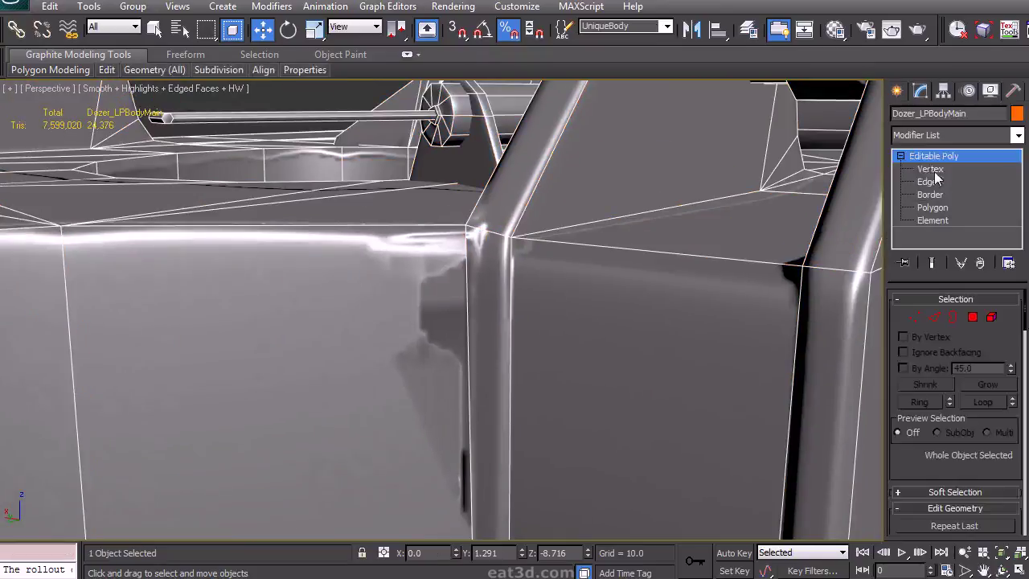
pyautogui.click(930, 169)
pyautogui.keyDown('alt'); pyautogui.moveTo(492, 324); pyautogui.dragTo(498, 313, button='middle'); pyautogui.keyUp('alt')
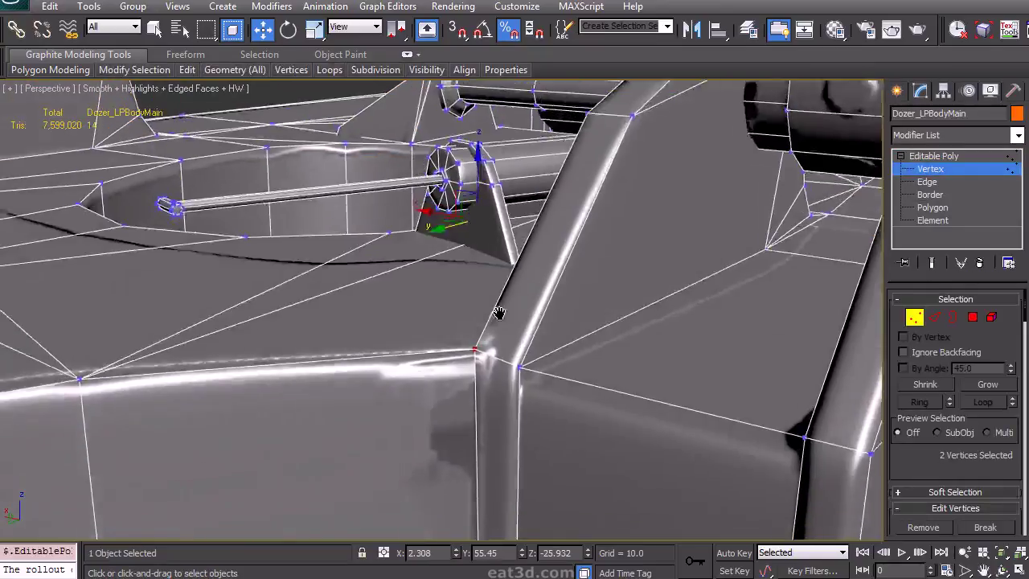
pyautogui.keyDown('alt'); pyautogui.moveTo(488, 364); pyautogui.dragTo(529, 185, button='middle'); pyautogui.keyUp('alt')
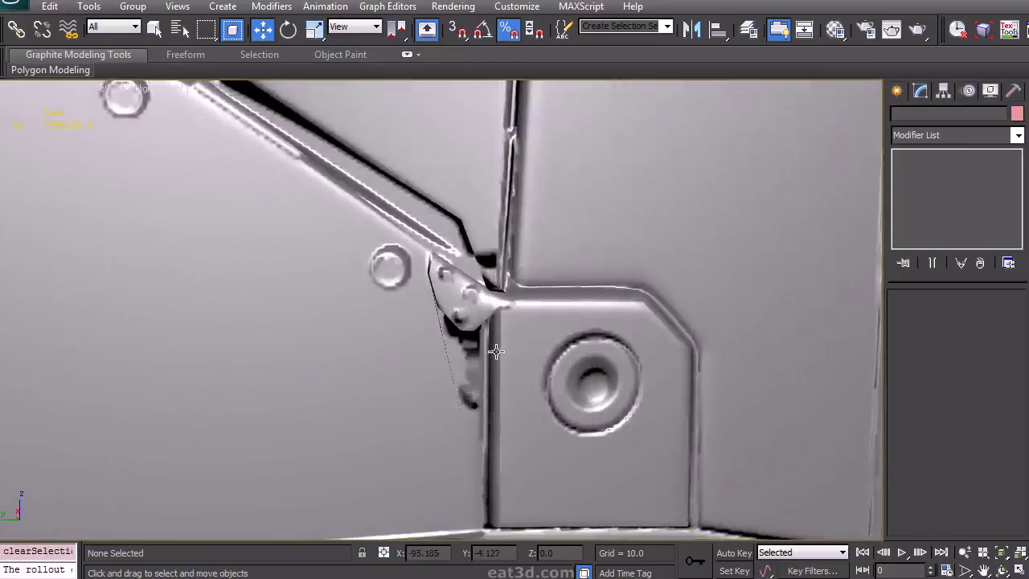
# Step: Connect the small riveted bracket's bottom and lower outer vertices to the side panel's bottom corner vertex on Dozer_LPBodyMain
pyautogui.scroll(2, 495, 351)
pyautogui.press('F4')
pyautogui.click(506, 347)
pyautogui.click(916, 319)
pyautogui.scroll(1, 482, 387)
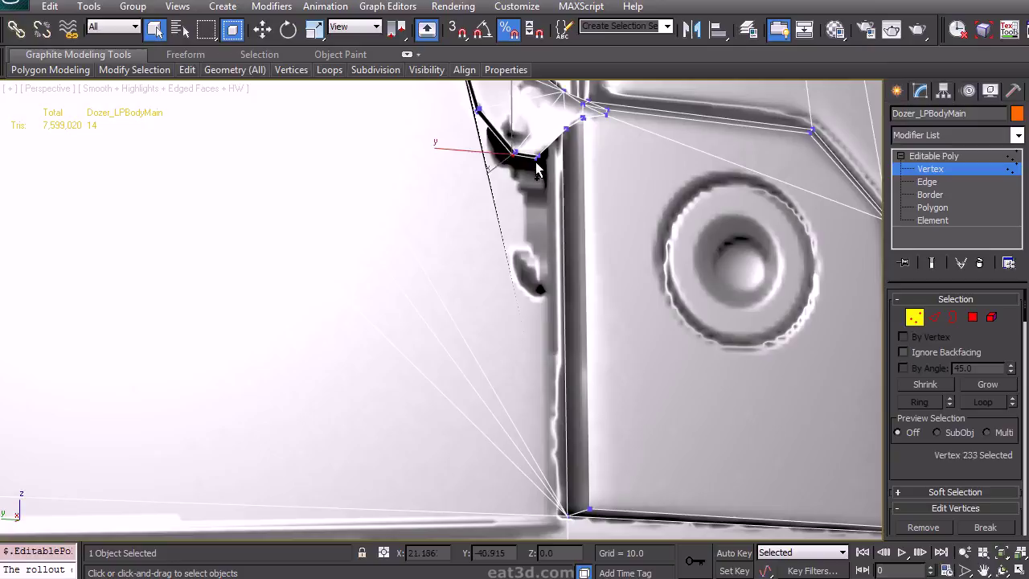
pyautogui.scroll(-3, 924, 462)
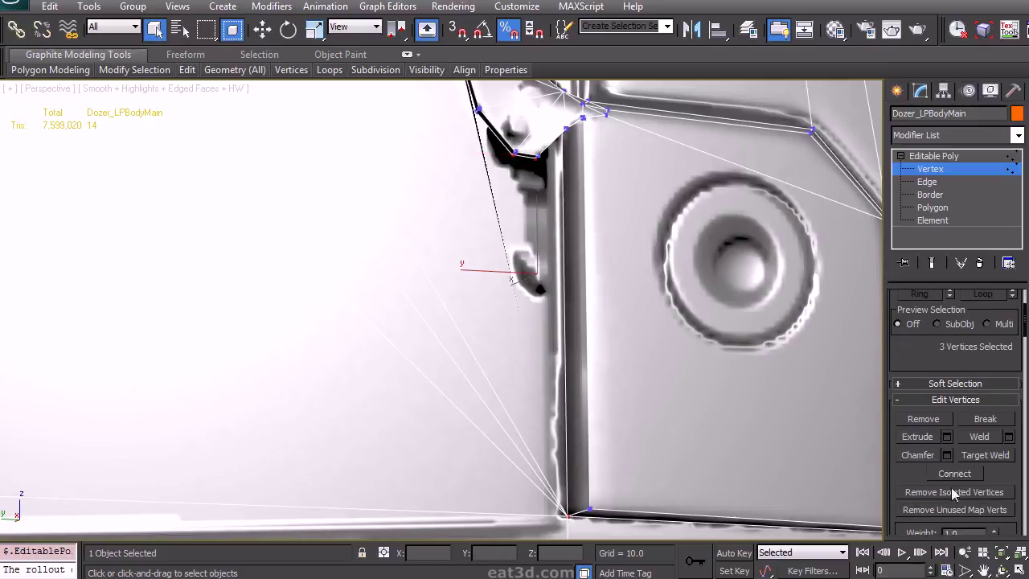
pyautogui.keyDown('alt'); pyautogui.moveTo(628, 187); pyautogui.dragTo(586, 306, button='middle'); pyautogui.keyUp('alt')
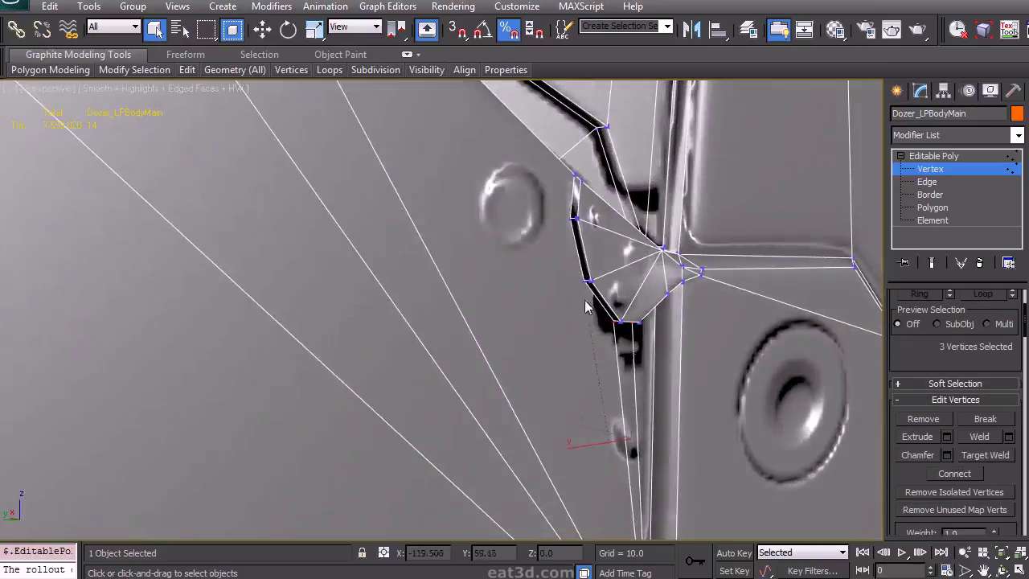
pyautogui.click(583, 281)
pyautogui.scroll(-3, 569, 239)
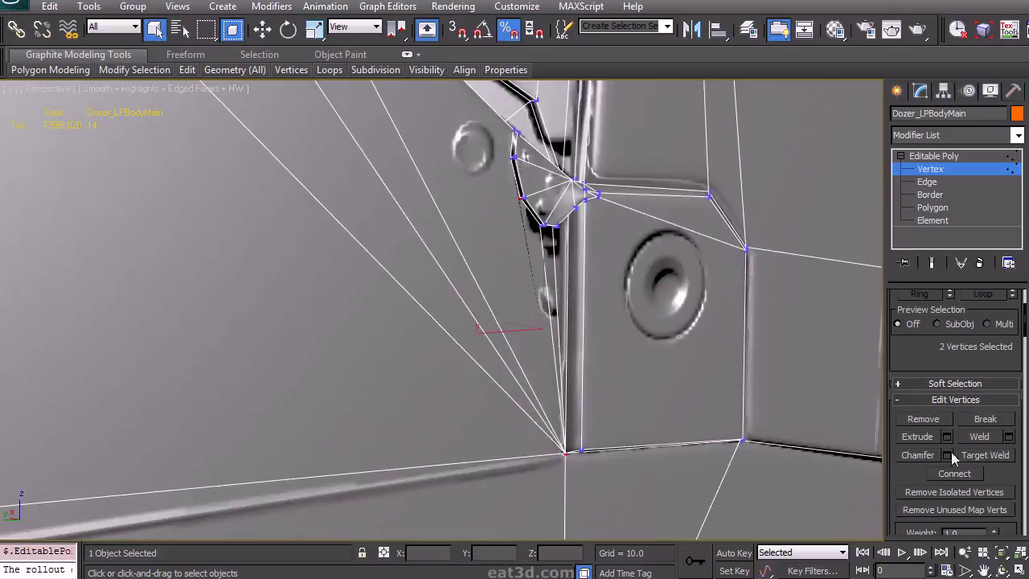
# Step: Connect the bracket's upper outer vertex to the vertex further up the sloped frame edge and turn off the edge display
pyautogui.moveTo(578, 227); pyautogui.dragTo(522, 396, button='middle')
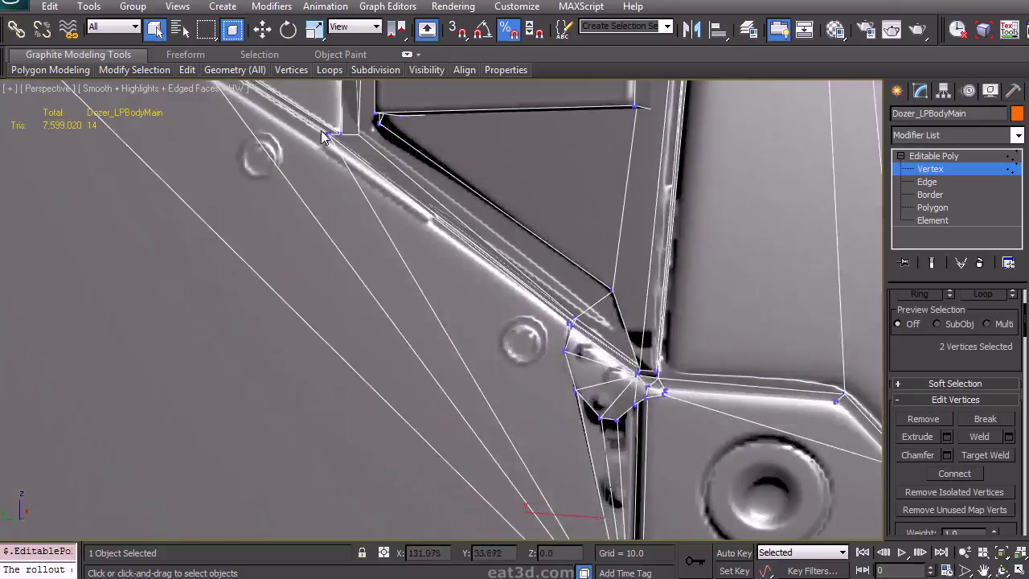
pyautogui.click(326, 135)
pyautogui.keyDown('alt'); pyautogui.moveTo(444, 275); pyautogui.dragTo(532, 292, button='middle'); pyautogui.keyUp('alt')
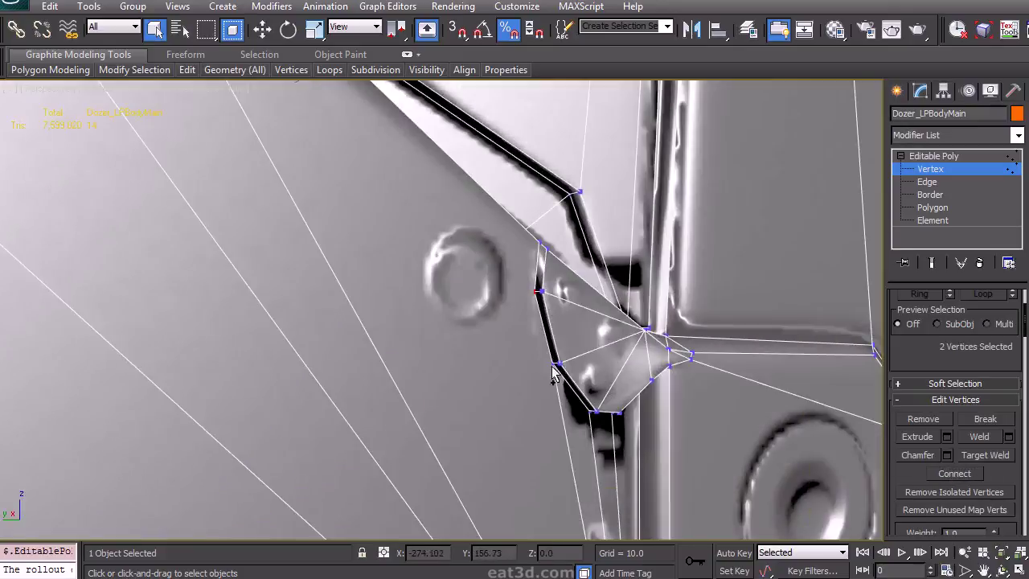
pyautogui.keyDown('alt'); pyautogui.moveTo(763, 442); pyautogui.dragTo(595, 311, button='middle'); pyautogui.keyUp('alt')
pyautogui.press('F4')
# Step: Hide the LPBody layer and show HPEngineCover, closing the layer manager
pyautogui.keyDown('alt'); pyautogui.moveTo(656, 197); pyautogui.dragTo(673, 218, button='middle'); pyautogui.keyUp('alt')
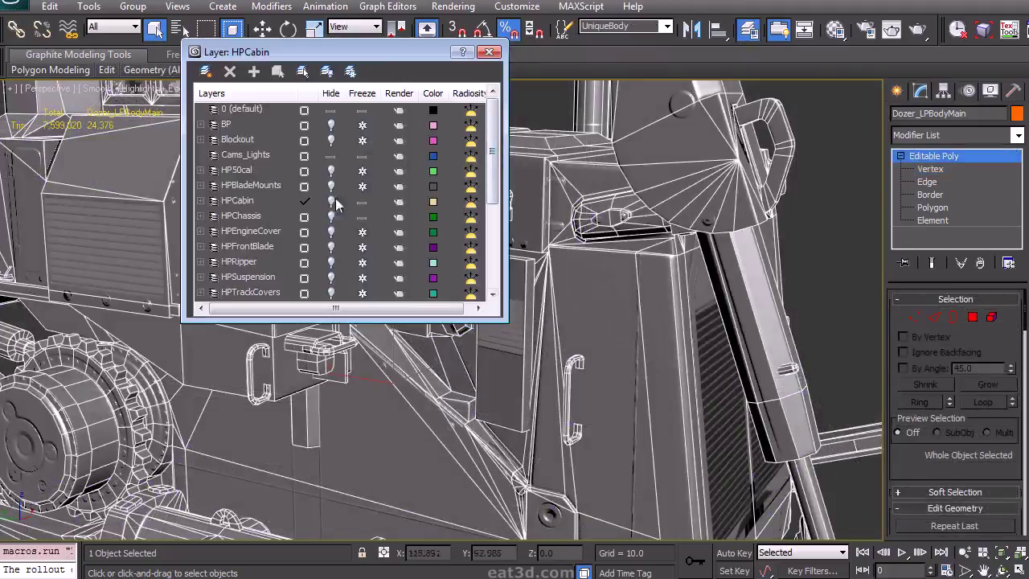
pyautogui.moveTo(495, 180); pyautogui.dragTo(495, 216)
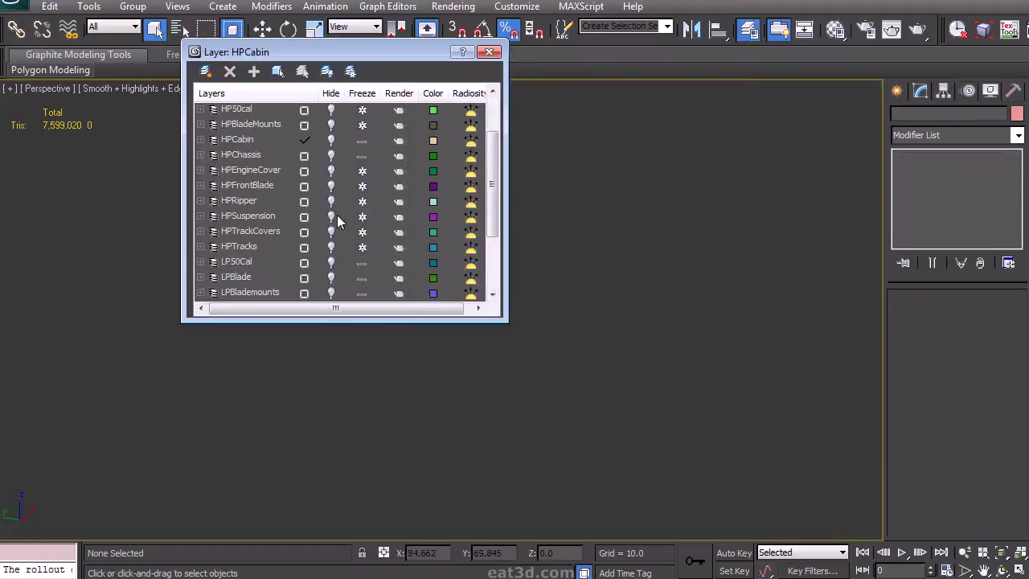
pyautogui.click(332, 171)
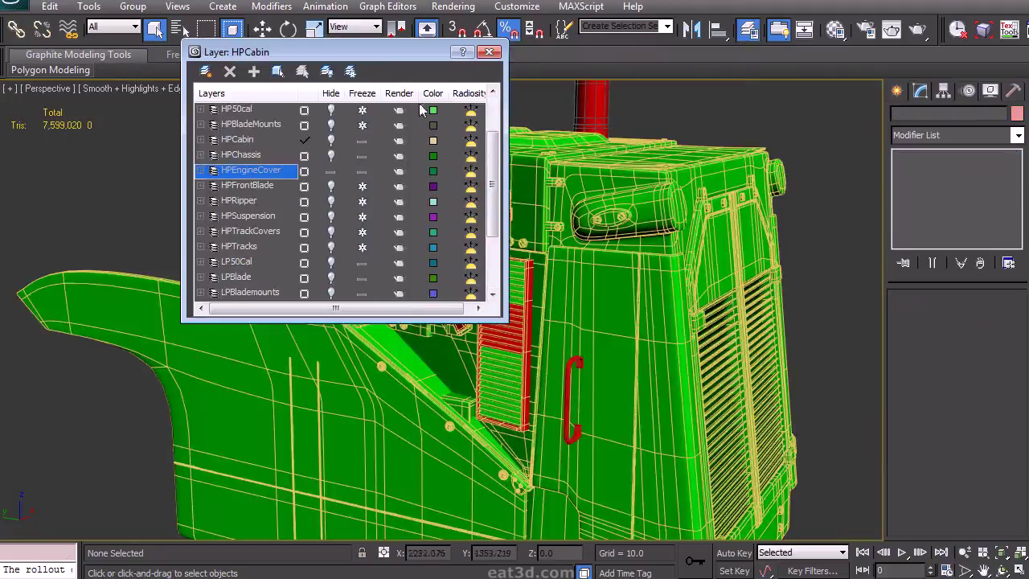
pyautogui.click(490, 52)
# Step: Select the vent's louvre slats on HP_EngineSideCover_R at Element level
pyautogui.keyDown('alt'); pyautogui.moveTo(674, 290); pyautogui.dragTo(455, 305, button='middle'); pyautogui.keyUp('alt')
pyautogui.scroll(5, 455, 305)
pyautogui.click(399, 270)
pyautogui.click(944, 234)
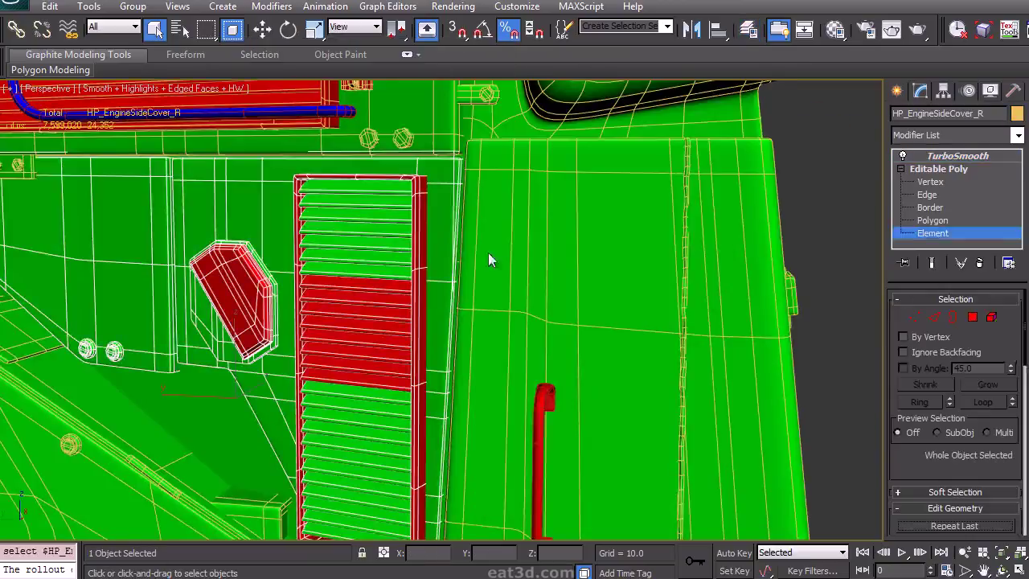
pyautogui.click(415, 351)
pyautogui.moveTo(415, 350); pyautogui.dragTo(448, 265, button='middle')
pyautogui.click(415, 326)
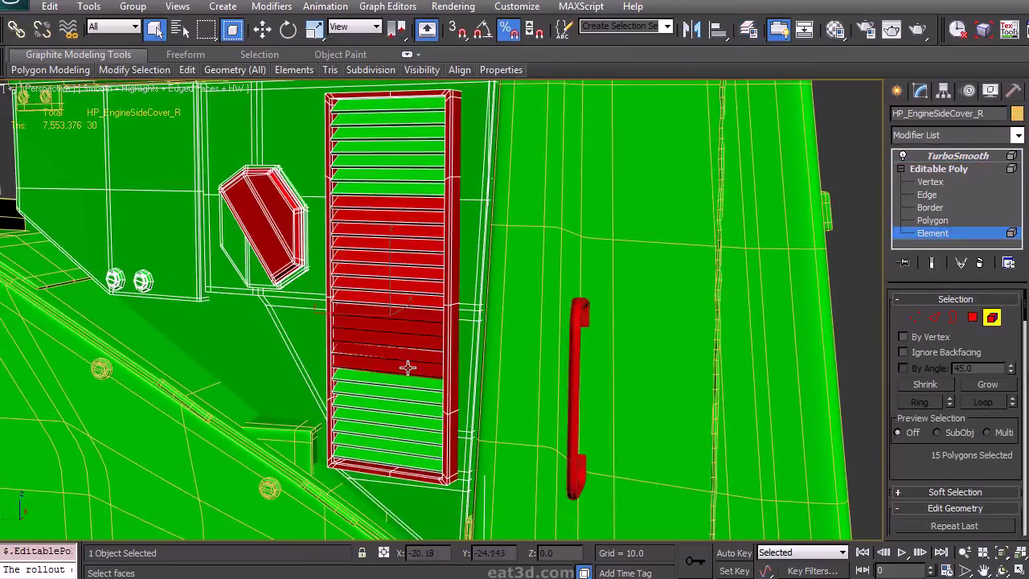
pyautogui.keyDown('ctrl'); pyautogui.click(401, 463); pyautogui.keyUp('ctrl')
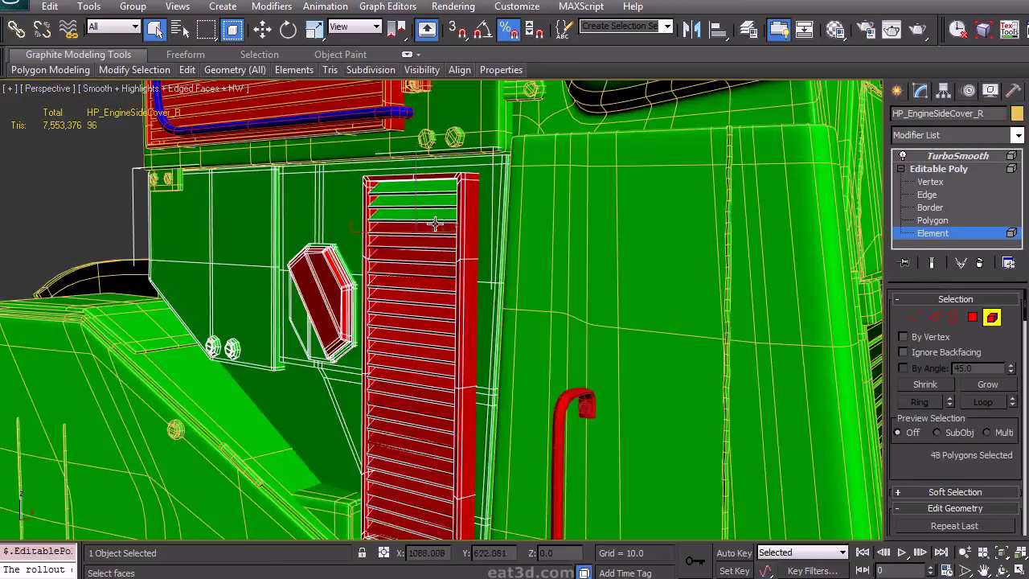
pyautogui.keyDown('ctrl'); pyautogui.click(434, 185); pyautogui.keyUp('ctrl')
# Step: Hide the LPBody layer and show HPCabin around the side grip handle
pyautogui.scroll(-8, 1003, 328)
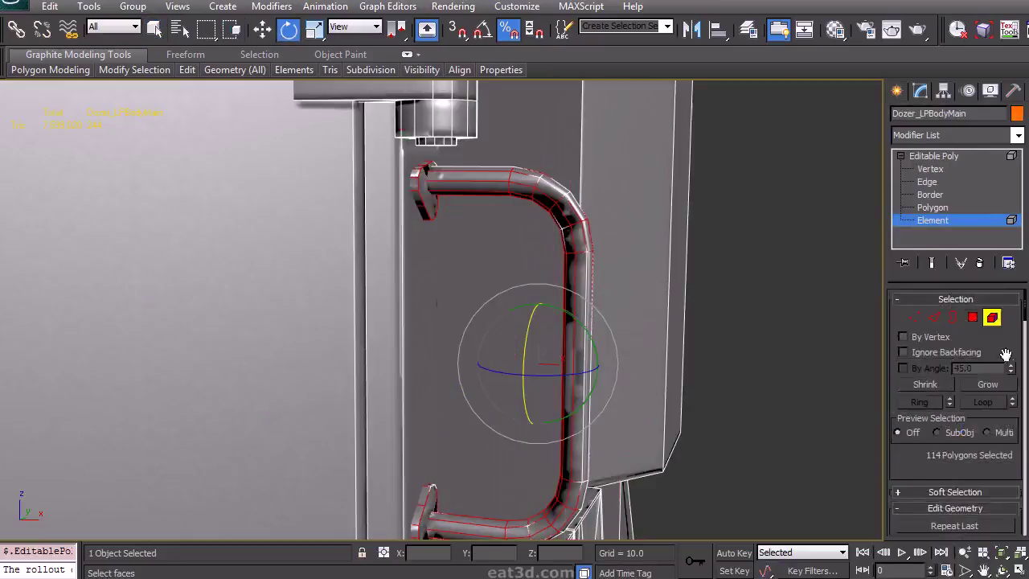
pyautogui.scroll(-10, 1001, 354)
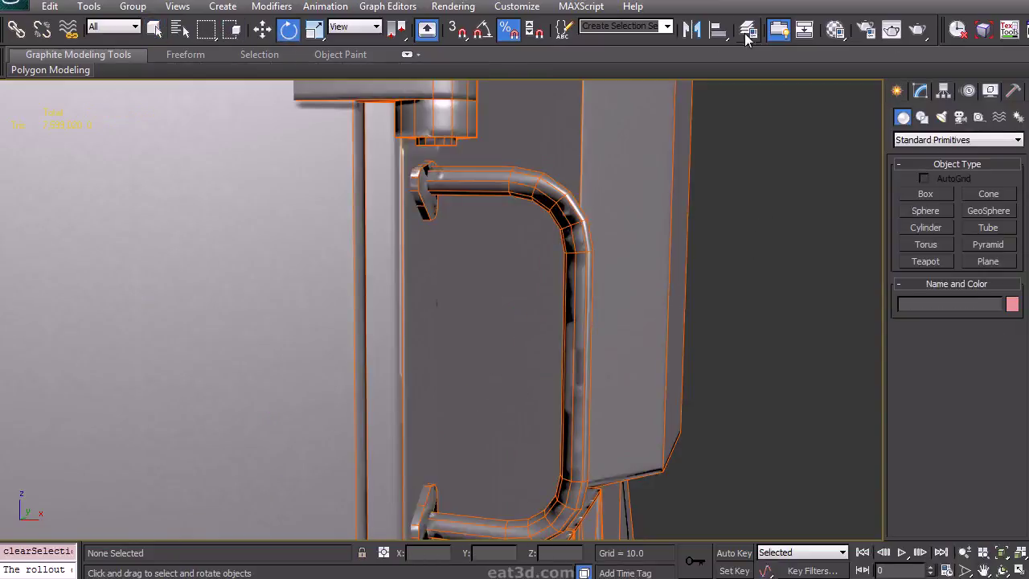
pyautogui.click(748, 32)
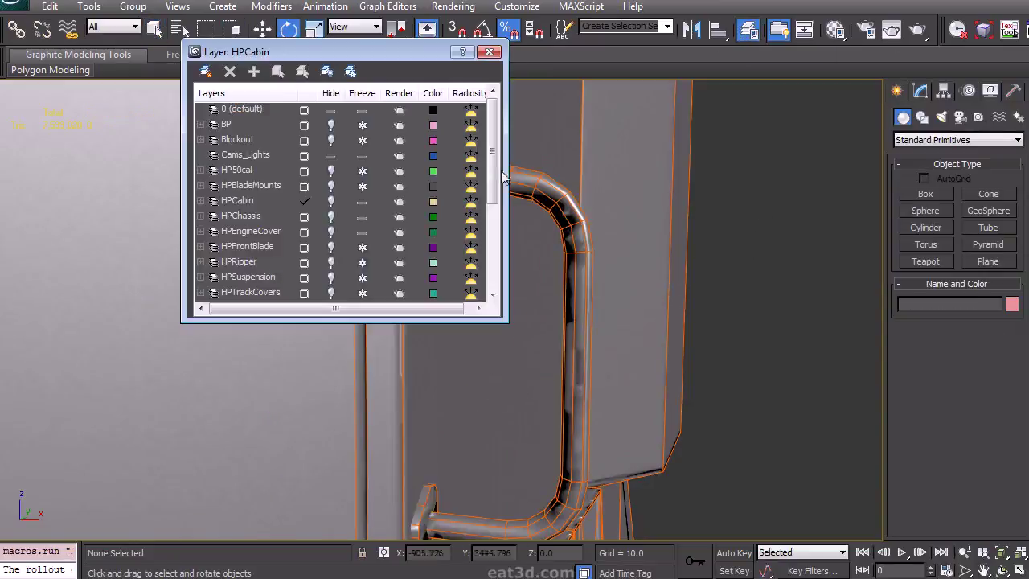
pyautogui.moveTo(499, 178); pyautogui.dragTo(491, 254)
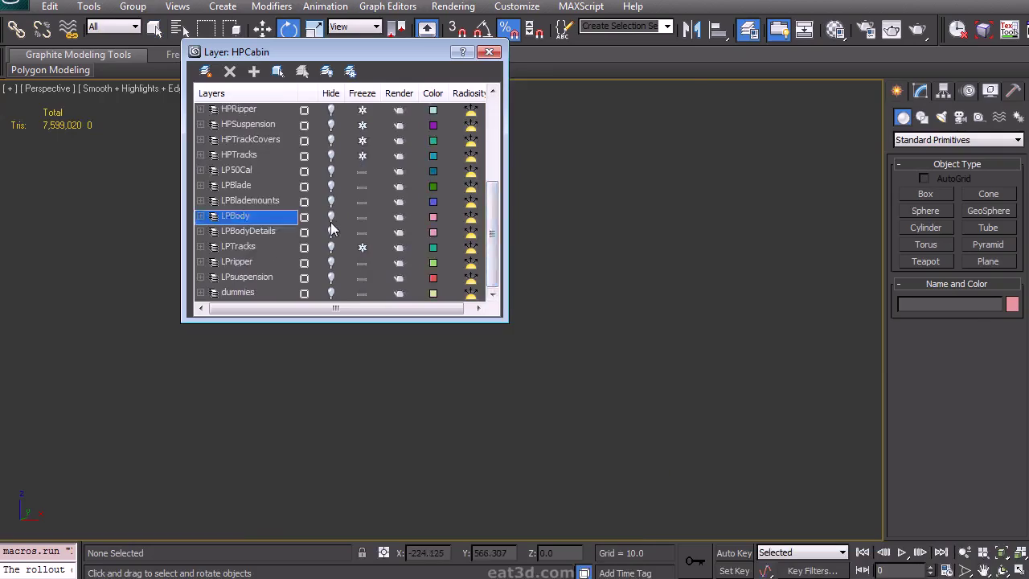
pyautogui.scroll(3, 330, 217)
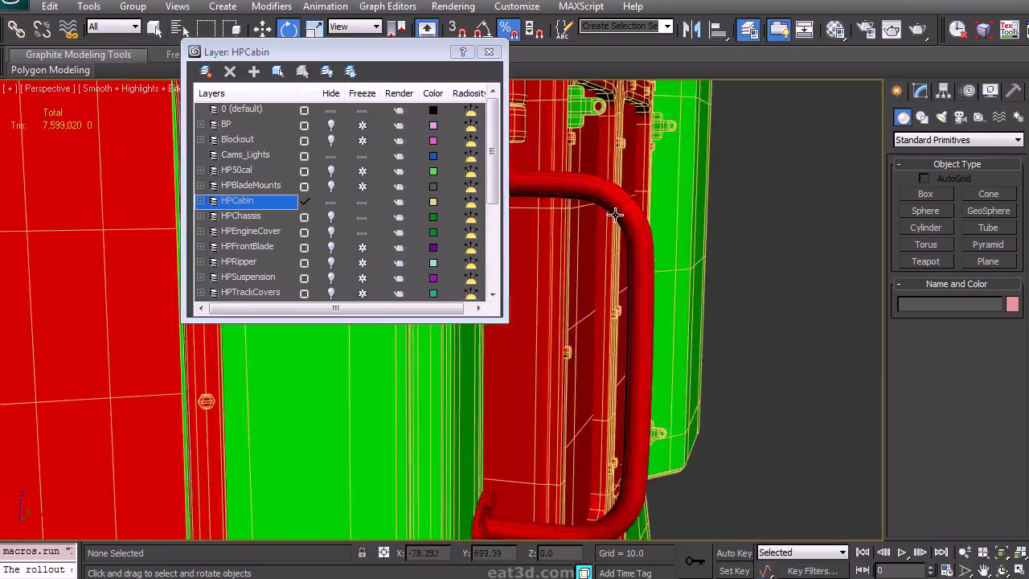
# Step: Select the high-poly grip HP_CabinGrips11 and toggle the LPBody layer to compare the two handles
pyautogui.keyDown('alt'); pyautogui.moveTo(691, 266); pyautogui.dragTo(700, 209, button='middle'); pyautogui.keyUp('alt')
pyautogui.moveTo(500, 195); pyautogui.dragTo(499, 275)
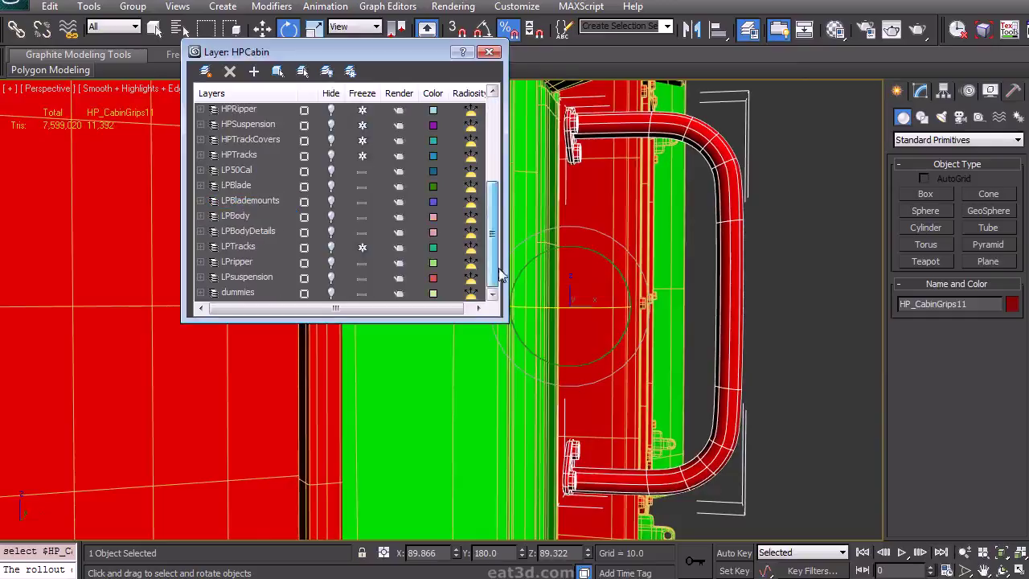
pyautogui.click(331, 217)
# Step: Select the raised hatch, hinge and latch elements of the HPCabinRoof mesh and adjust their position slightly
pyautogui.press('w')
pyautogui.keyDown('alt'); pyautogui.moveTo(633, 225); pyautogui.dragTo(671, 398, button='middle'); pyautogui.keyUp('alt')
pyautogui.scroll(3, 567, 361)
pyautogui.keyDown('alt'); pyautogui.moveTo(598, 508); pyautogui.dragTo(561, 503, button='middle'); pyautogui.keyUp('alt')
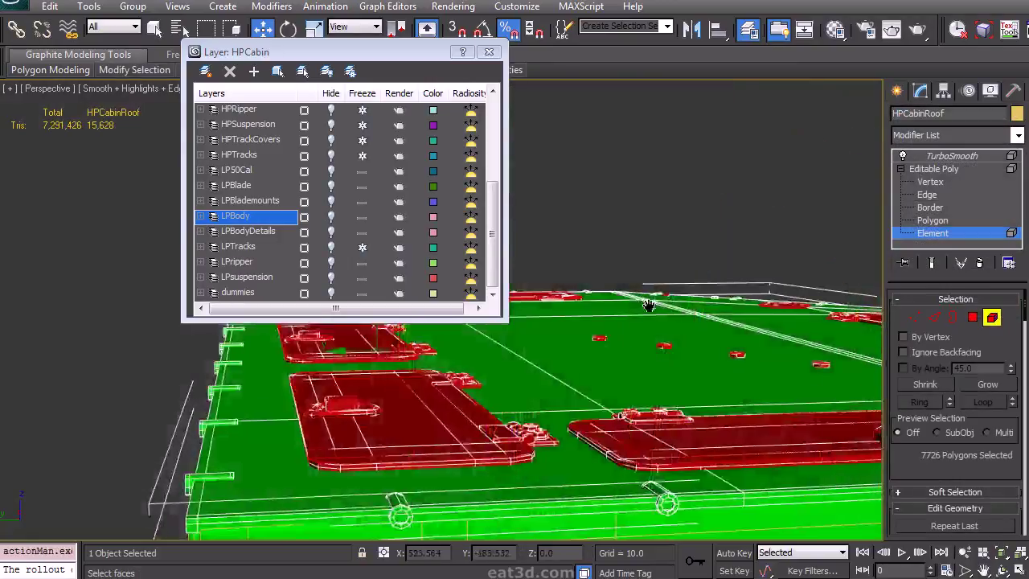
pyautogui.moveTo(648, 305); pyautogui.dragTo(719, 340, button='middle')
pyautogui.moveTo(638, 318); pyautogui.dragTo(636, 319)
pyautogui.keyDown('alt'); pyautogui.moveTo(661, 347); pyautogui.dragTo(673, 381, button='middle'); pyautogui.keyUp('alt')
# Step: Select only the small handle blocks on the roof hatches of HPCabinRoof, adding them one by one around the roof
pyautogui.click(740, 493)
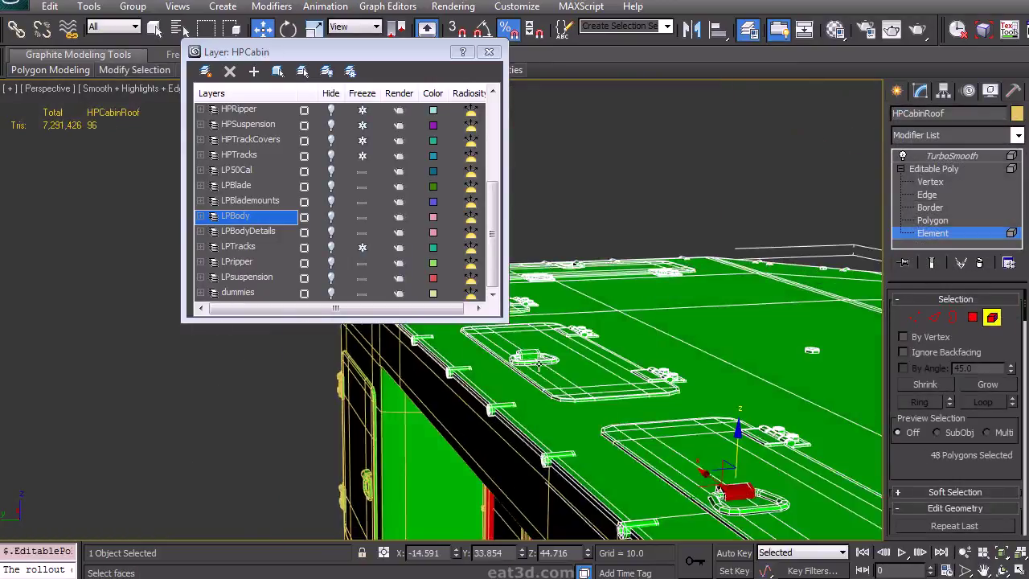
pyautogui.keyDown('alt'); pyautogui.moveTo(533, 362); pyautogui.dragTo(475, 352, button='middle'); pyautogui.keyUp('alt')
pyautogui.keyDown('ctrl'); pyautogui.click(707, 441); pyautogui.keyUp('ctrl')
pyautogui.keyDown('alt'); pyautogui.moveTo(707, 441); pyautogui.dragTo(604, 407, button='middle'); pyautogui.keyUp('alt')
pyautogui.keyDown('ctrl'); pyautogui.click(661, 291); pyautogui.keyUp('ctrl')
pyautogui.keyDown('alt'); pyautogui.moveTo(660, 291); pyautogui.dragTo(666, 408, button='middle'); pyautogui.keyUp('alt')
pyautogui.keyDown('ctrl'); pyautogui.click(169, 366); pyautogui.keyUp('ctrl')
pyautogui.keyDown('alt'); pyautogui.moveTo(169, 365); pyautogui.dragTo(593, 274, button='middle'); pyautogui.keyUp('alt')
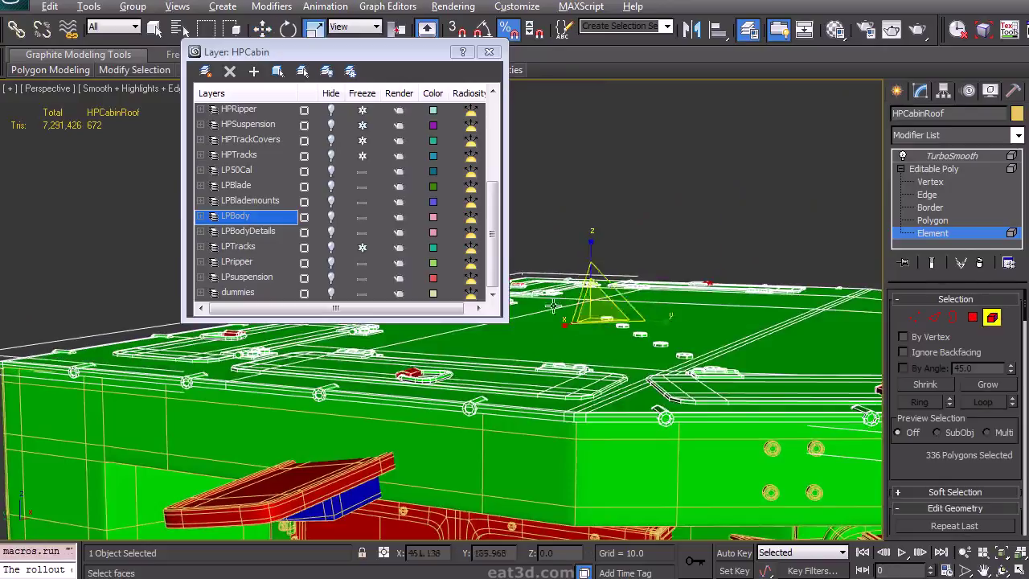
# Step: Scale the selected hatch handle blocks slightly and return to the Move tool
pyautogui.scroll(3, 553, 306)
pyautogui.keyDown('alt'); pyautogui.moveTo(553, 307); pyautogui.dragTo(625, 330, button='middle'); pyautogui.keyUp('alt')
pyautogui.moveTo(607, 167)
pyautogui.mouseDown()
pyautogui.moveTo(596, 188)
pyautogui.moveTo(607, 168)
pyautogui.mouseUp()
pyautogui.press('w')
pyautogui.keyDown('alt'); pyautogui.moveTo(631, 225); pyautogui.dragTo(703, 346, button='middle'); pyautogui.keyUp('alt')
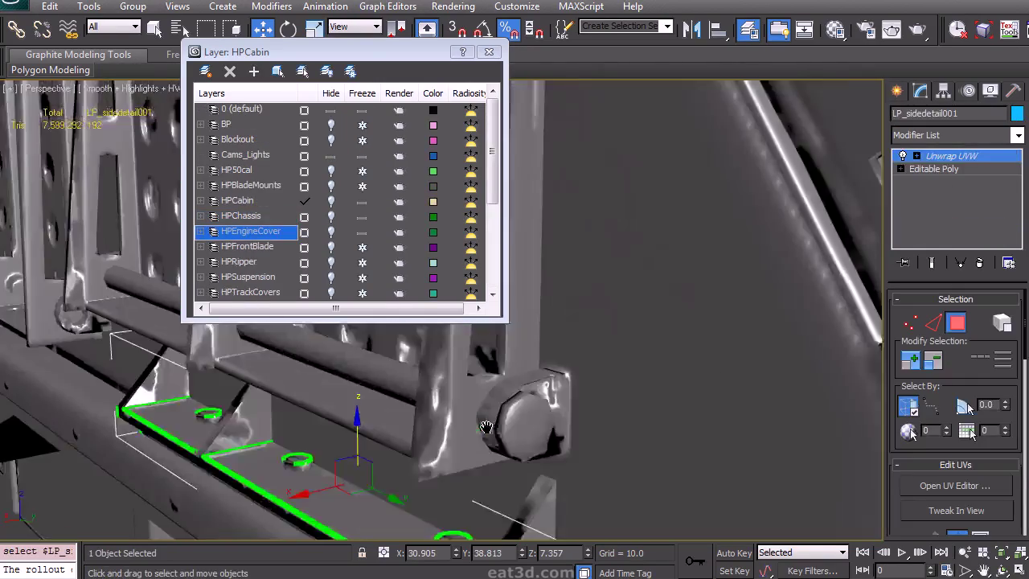
# Step: Inspect the side ledge detail LP_sidedetail001 and hide the LPBodyDetails layer
pyautogui.moveTo(486, 427); pyautogui.dragTo(526, 377, button='middle')
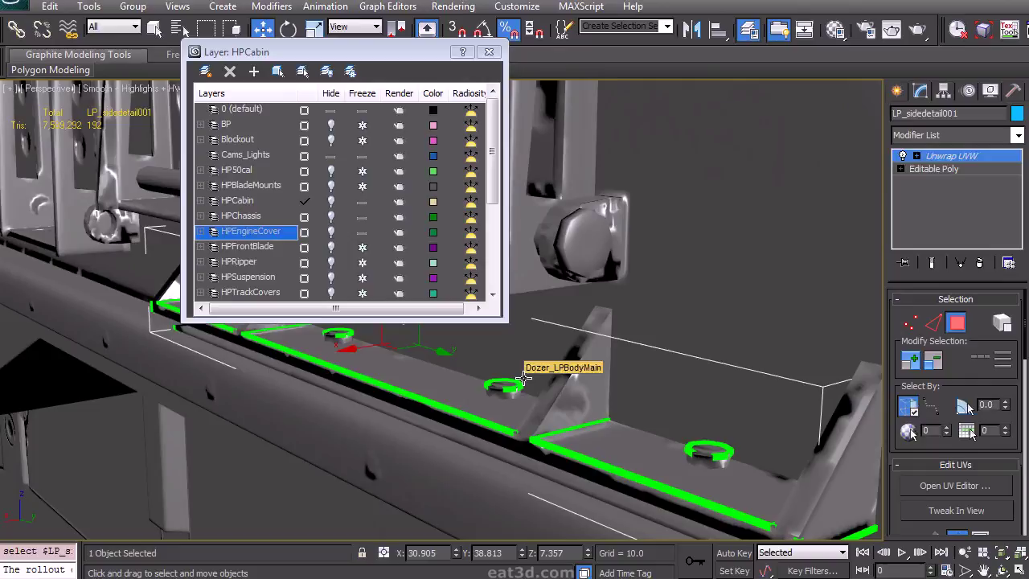
pyautogui.rightClick(940, 158)
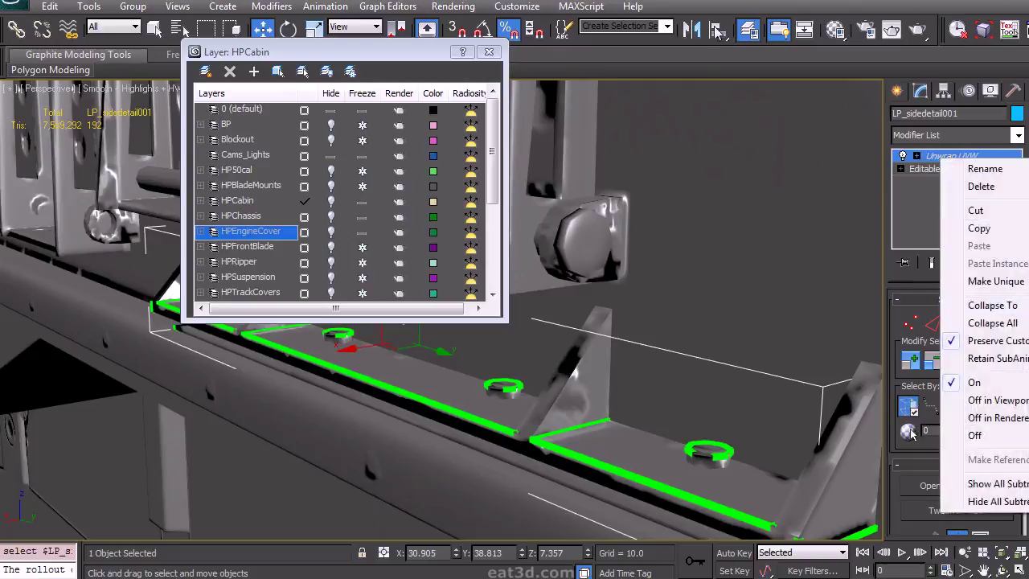
pyautogui.click(766, 330)
pyautogui.moveTo(494, 191); pyautogui.dragTo(493, 288)
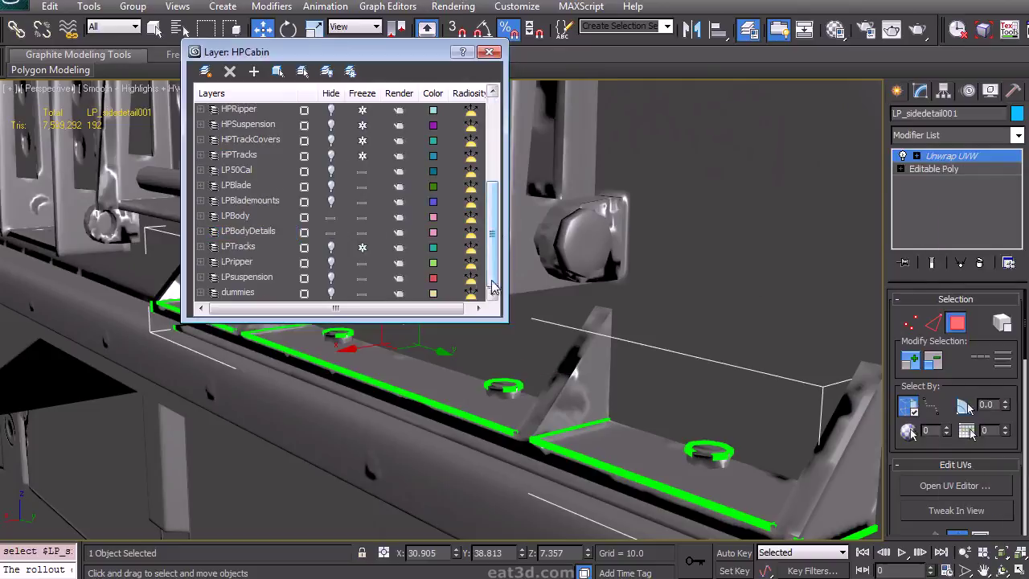
pyautogui.click(332, 233)
# Step: Select the bracketed side ledge element of Dozer_LPBodyMain and review its Editable Poly settings
pyautogui.moveTo(649, 405); pyautogui.dragTo(545, 379, button='middle')
pyautogui.scroll(-3, 601, 365)
pyautogui.click(476, 390)
pyautogui.keyDown('alt'); pyautogui.moveTo(477, 390); pyautogui.dragTo(580, 395, button='middle'); pyautogui.keyUp('alt')
pyautogui.click(991, 318)
pyautogui.click(794, 348)
pyautogui.scroll(-3, 1001, 365)
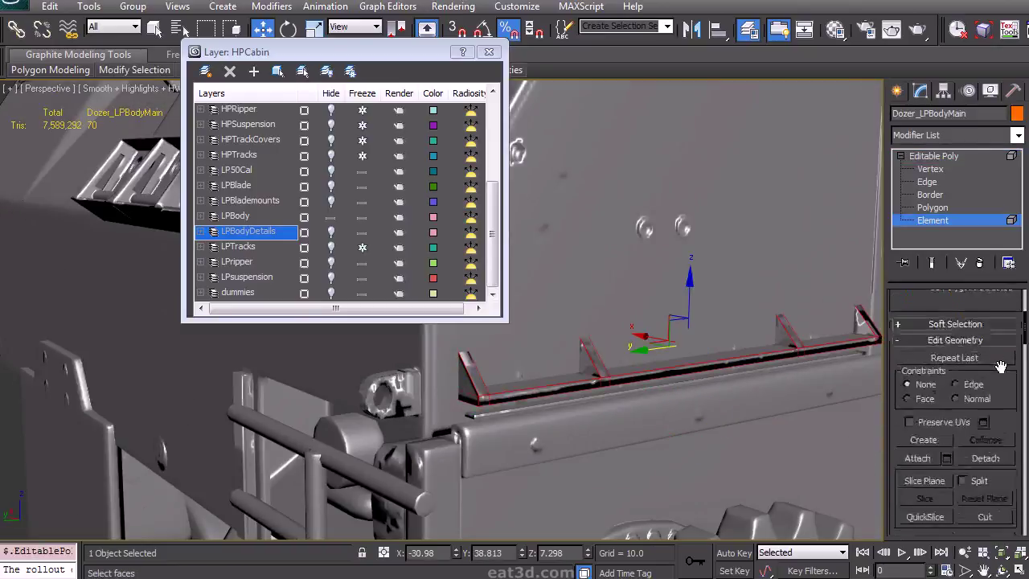
pyautogui.scroll(-5, 1000, 367)
pyautogui.scroll(12, 964, 353)
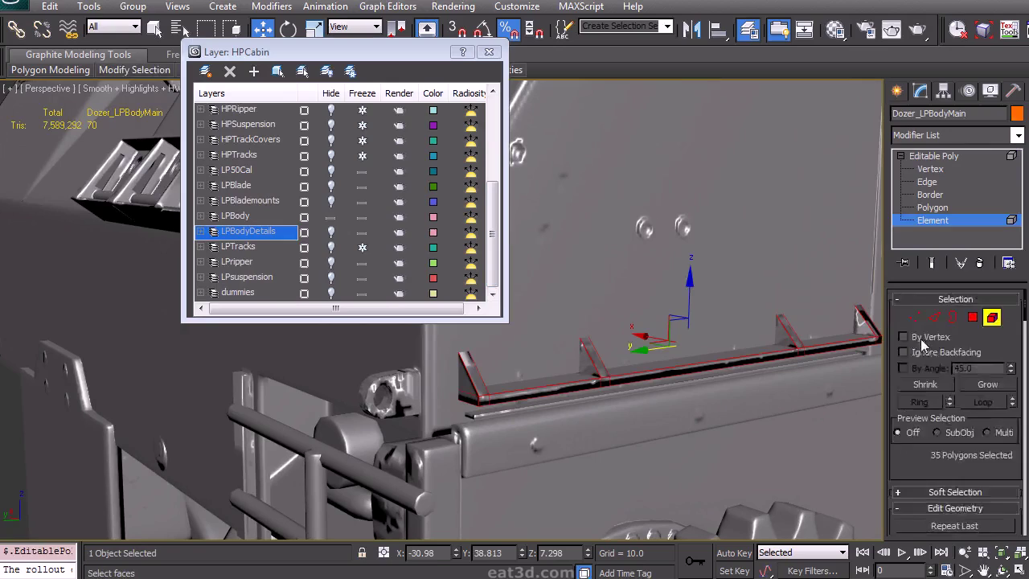
pyautogui.press('1')
pyautogui.scroll(-2, 977, 473)
pyautogui.keyDown('alt'); pyautogui.moveTo(868, 429); pyautogui.dragTo(822, 407, button='middle'); pyautogui.keyUp('alt')
# Step: Hide the LPBody layer and show the HPCabin layer in its place
pyautogui.click(896, 90)
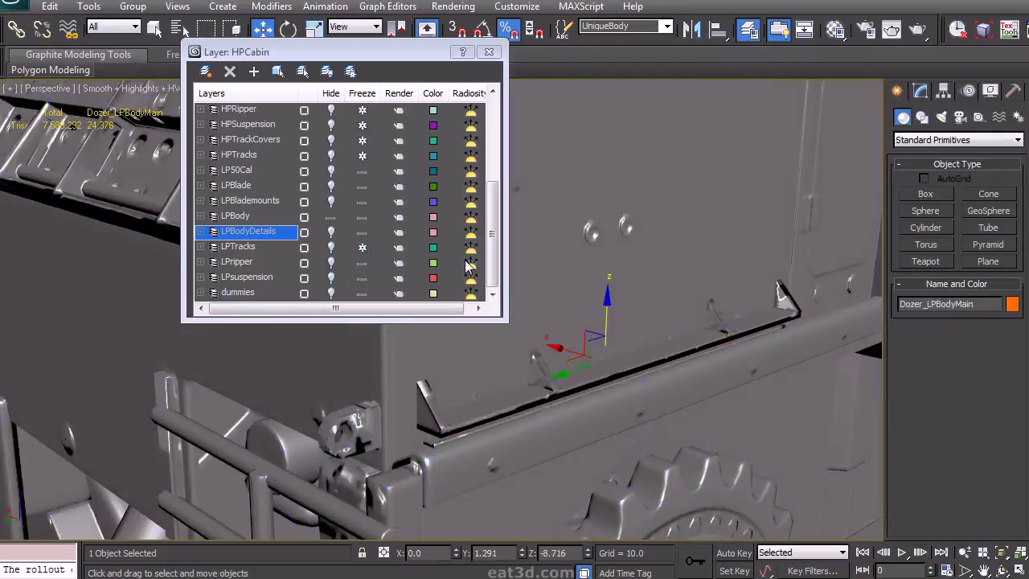
pyautogui.click(331, 218)
pyautogui.scroll(3, 331, 218)
pyautogui.click(332, 188)
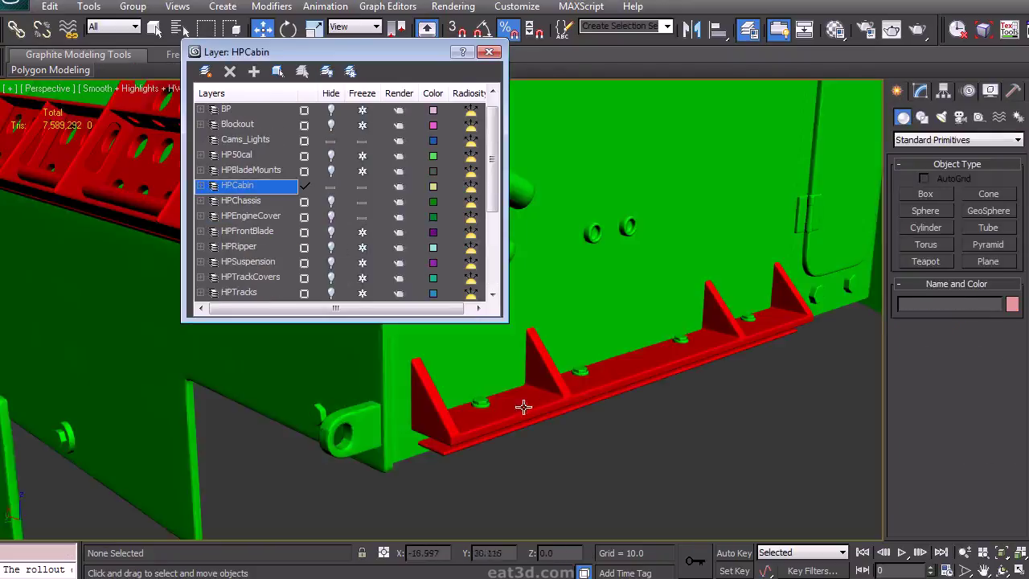
# Step: Move and scale the pair of short tubes on the side wall of HP_CabinBase01 at element level
pyautogui.keyDown('alt'); pyautogui.moveTo(503, 411); pyautogui.dragTo(612, 443, button='middle'); pyautogui.keyUp('alt')
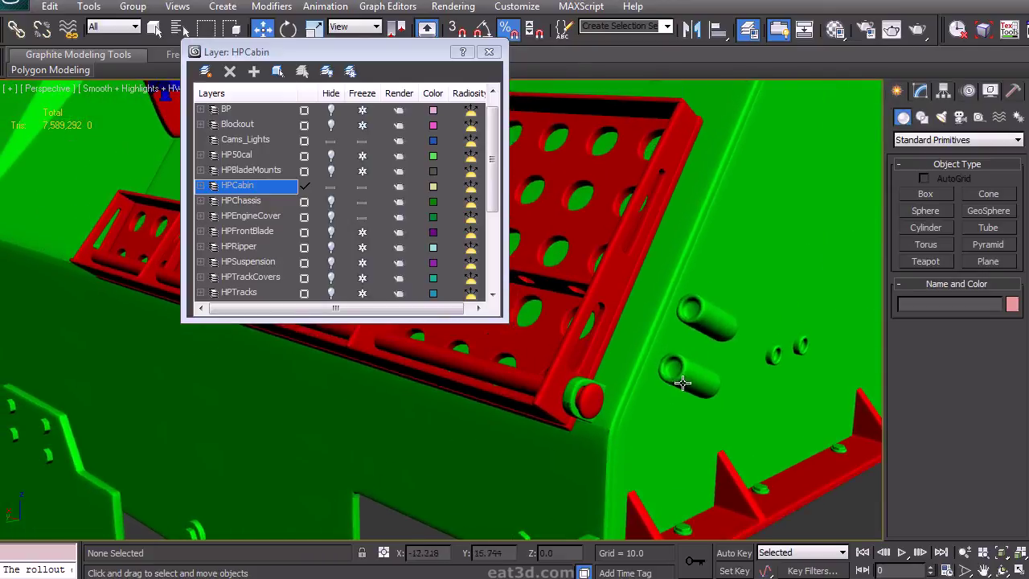
pyautogui.click(680, 379)
pyautogui.click(921, 91)
pyautogui.click(932, 233)
pyautogui.click(696, 366)
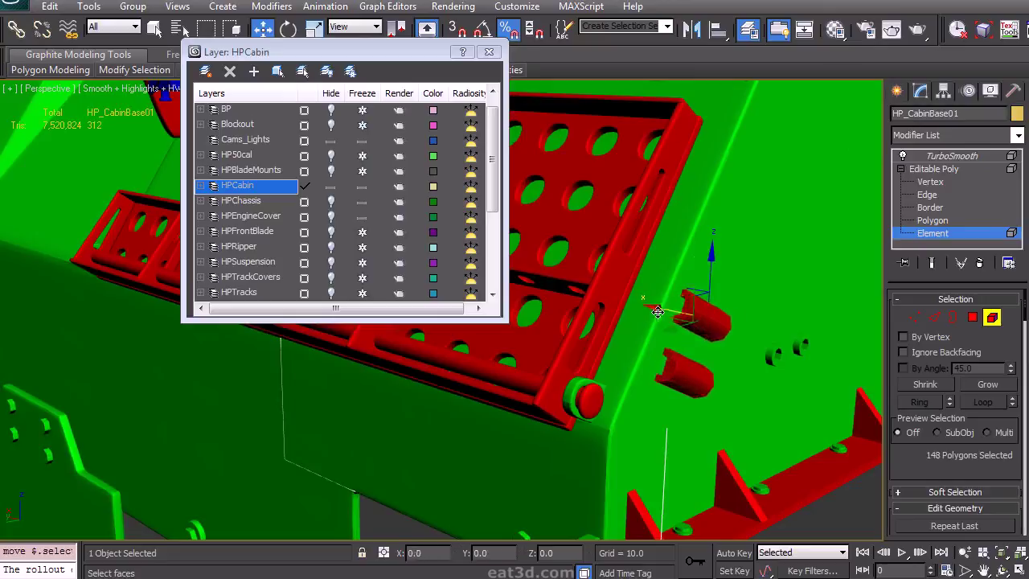
pyautogui.press('r')
# Step: Scale the upper and lower side tube pairs of HP_CabinBase03 to 60% along Y and shift them along the same axis
pyautogui.keyDown('alt'); pyautogui.moveTo(658, 312); pyautogui.dragTo(540, 375, button='middle'); pyautogui.keyUp('alt')
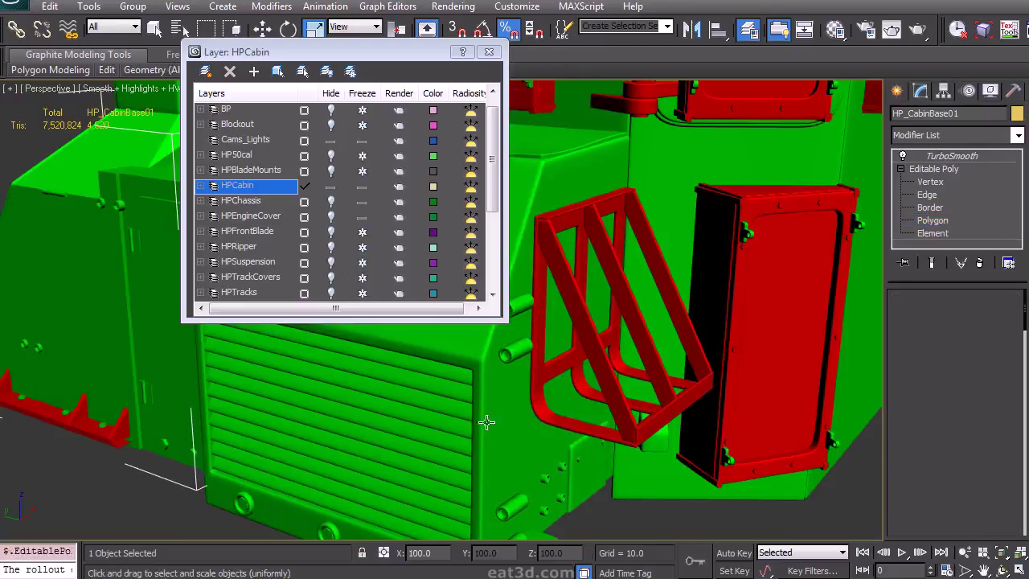
pyautogui.click(785, 288)
pyautogui.click(937, 245)
pyautogui.click(525, 306)
pyautogui.keyDown('ctrl'); pyautogui.click(526, 347); pyautogui.keyUp('ctrl')
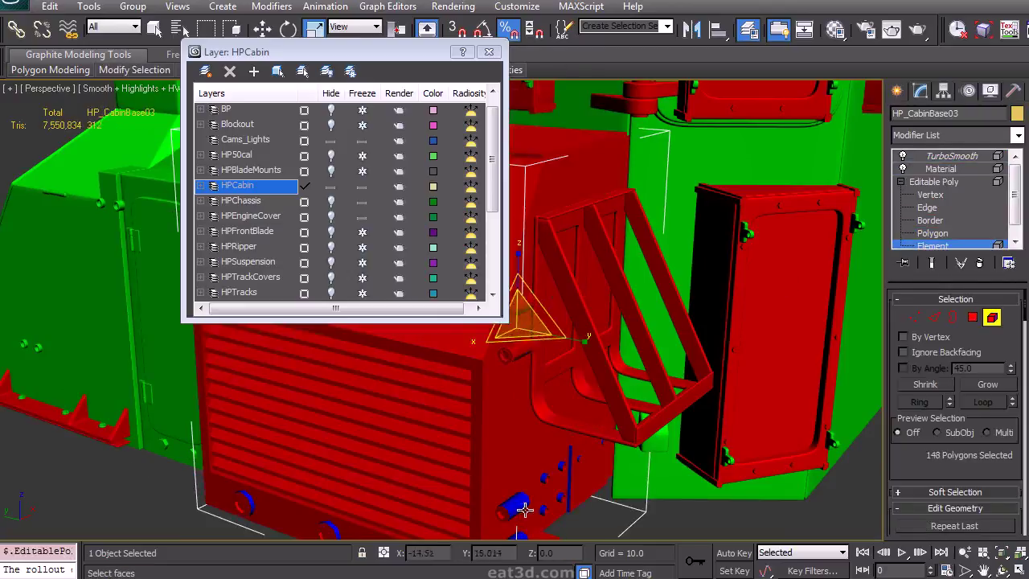
pyautogui.keyDown('ctrl'); pyautogui.click(523, 508); pyautogui.keyUp('ctrl')
pyautogui.moveTo(542, 534); pyautogui.dragTo(552, 506, button='middle')
pyautogui.keyDown('ctrl'); pyautogui.click(579, 376); pyautogui.keyUp('ctrl')
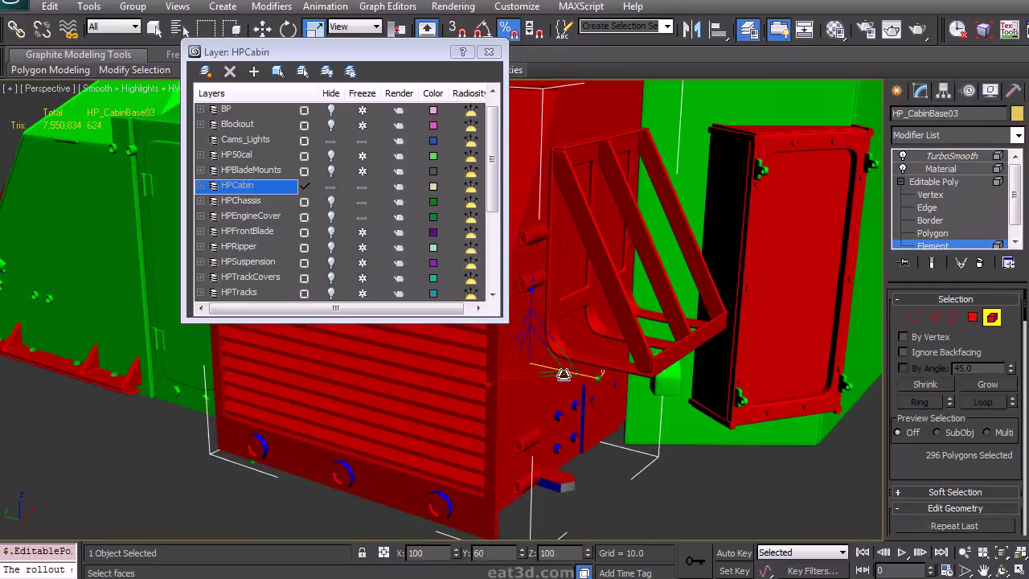
pyautogui.press('w')
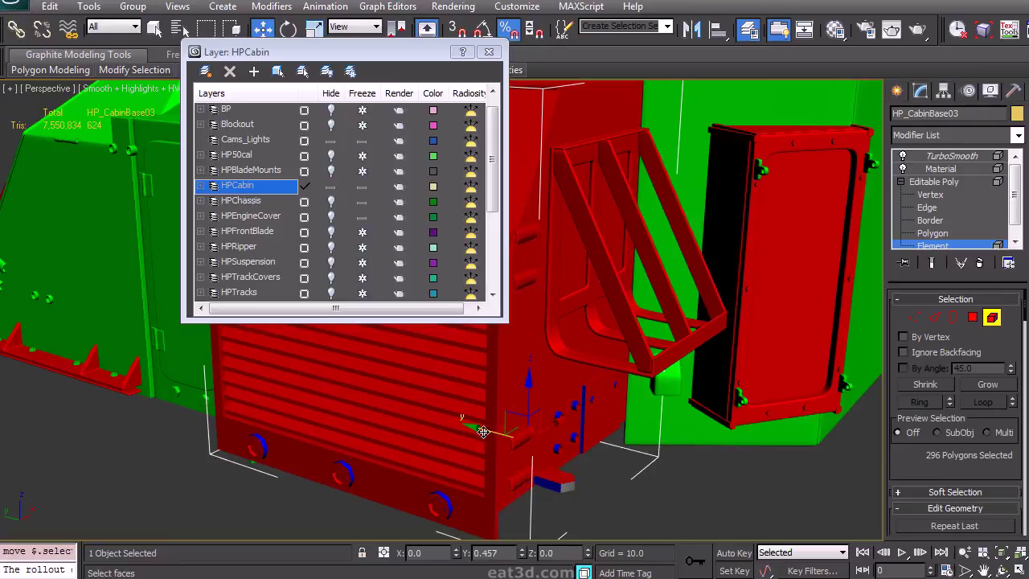
pyautogui.click(990, 318)
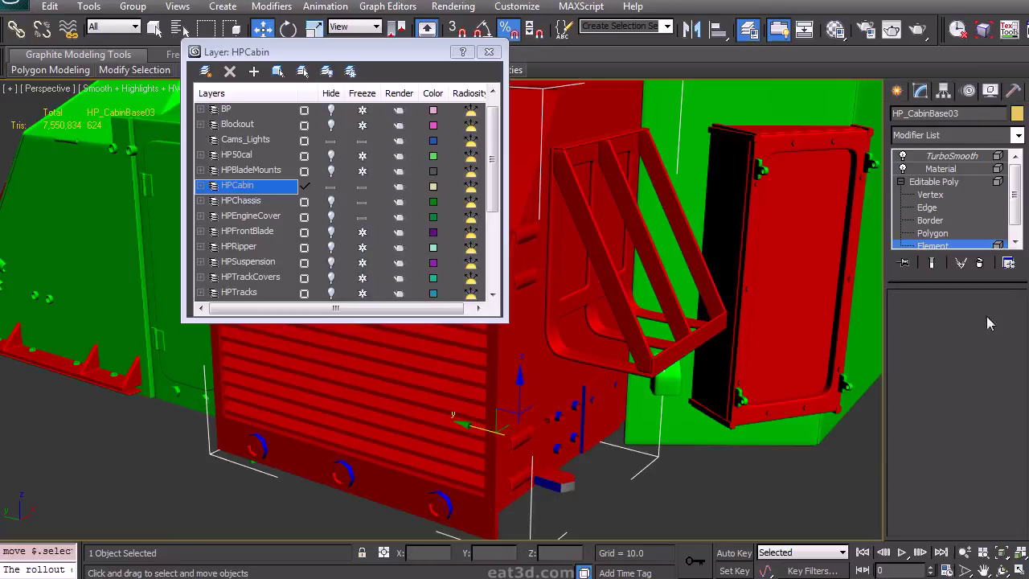
pyautogui.click(991, 318)
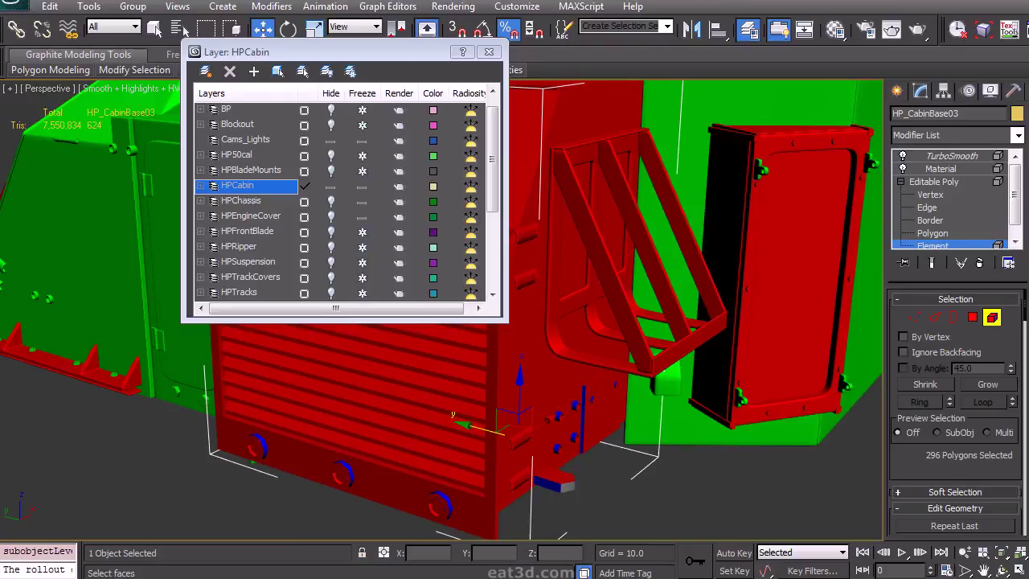
# Step: Adjust the position of the side tube pairs on HP_CabinBase03 and check the object with TurboSmooth applied
pyautogui.click(525, 238)
pyautogui.moveTo(532, 195); pyautogui.dragTo(597, 195, button='middle')
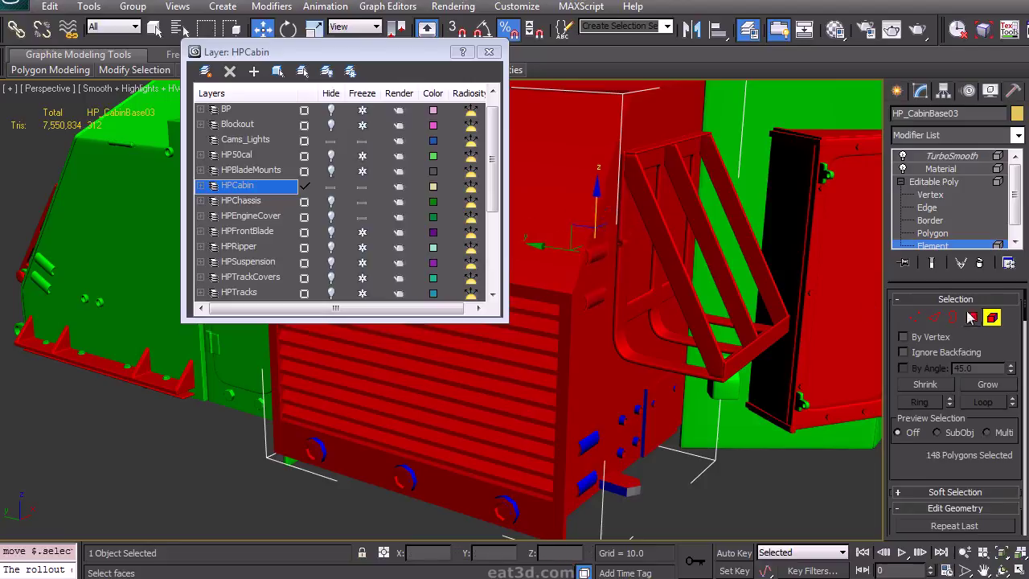
pyautogui.click(990, 318)
pyautogui.click(952, 156)
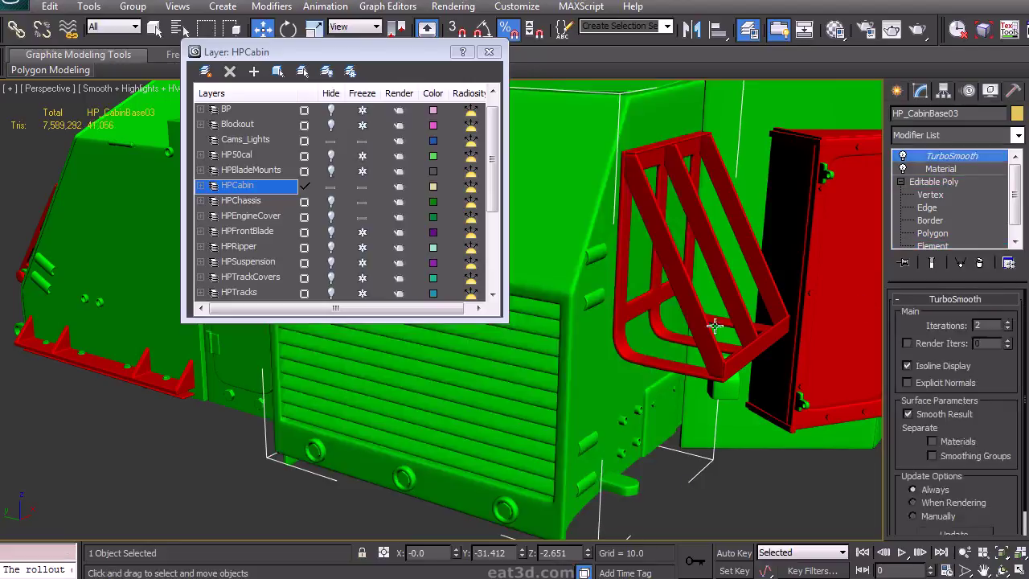
pyautogui.click(942, 246)
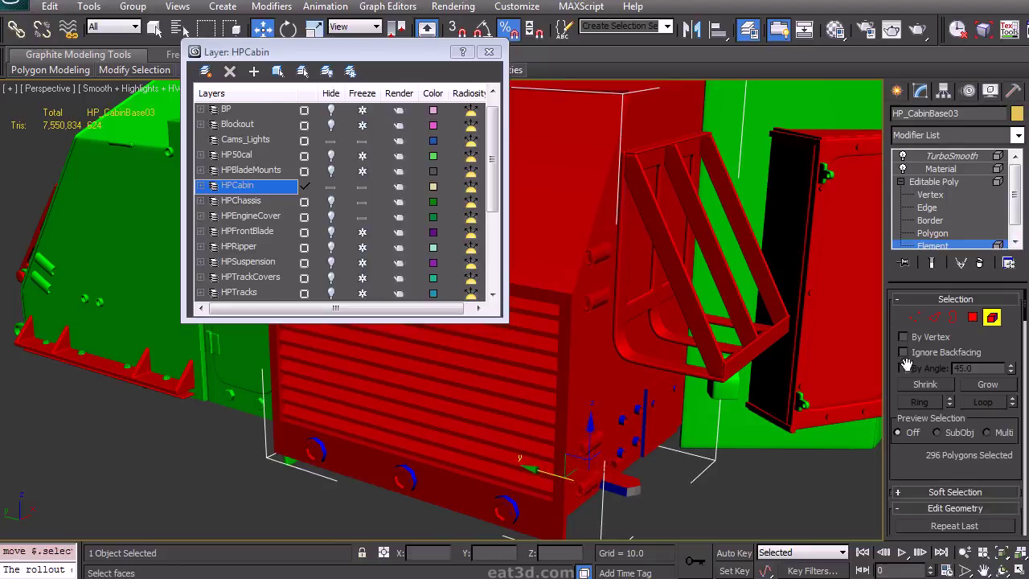
pyautogui.click(990, 318)
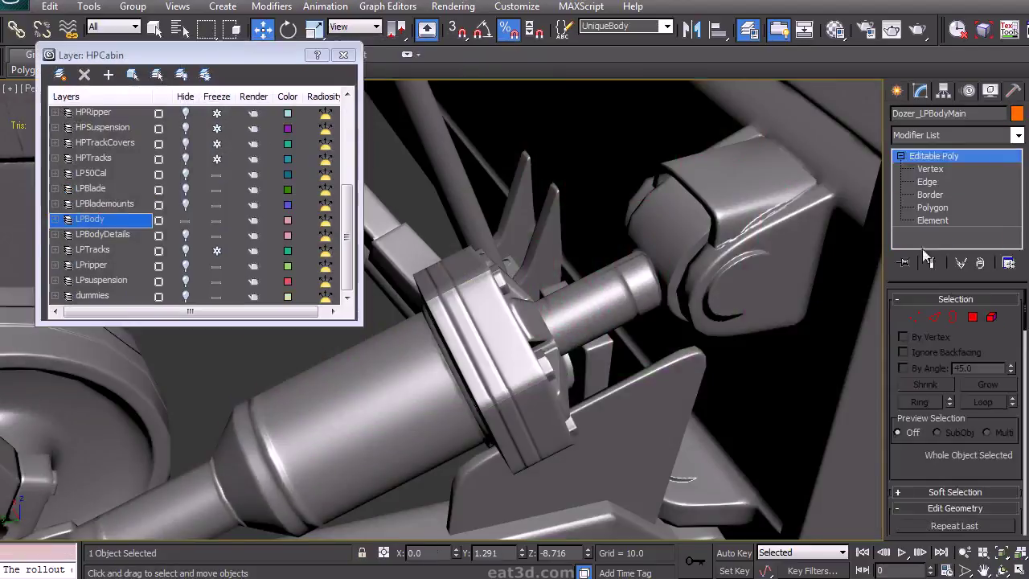
# Step: Add an Unwrap UVW modifier to Dozer_LPBodyMain and open its UV editor in face selection mode
pyautogui.click(991, 318)
pyautogui.click(993, 320)
pyautogui.click(964, 133)
pyautogui.scroll(-15, 964, 133)
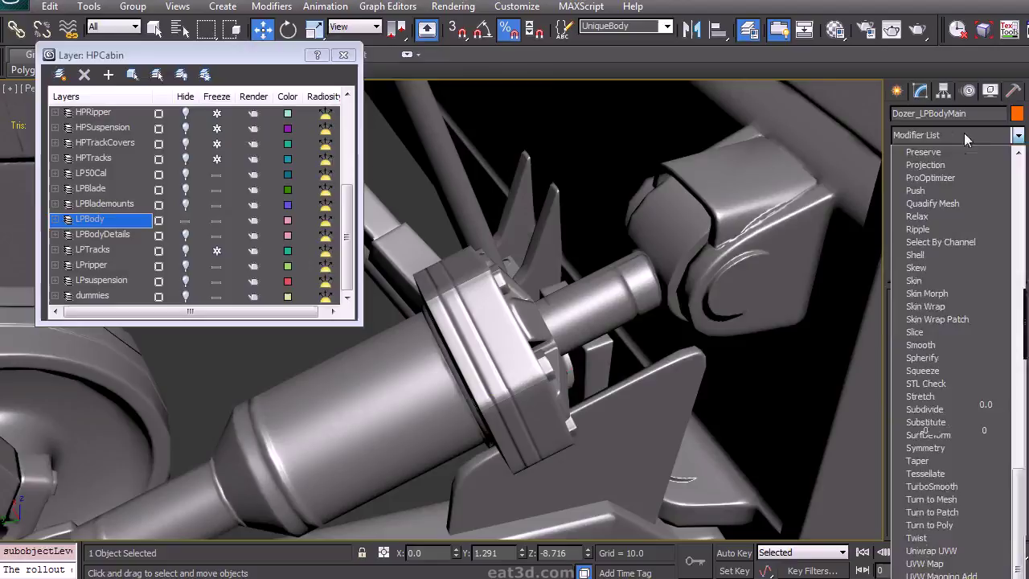
pyautogui.click(931, 550)
pyautogui.click(955, 485)
pyautogui.rightClick(655, 366)
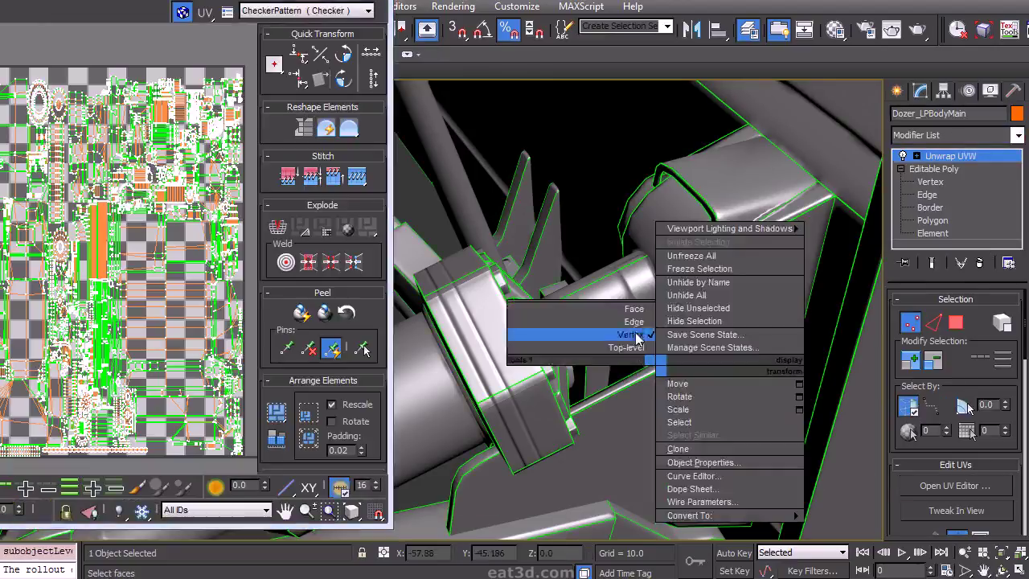
pyautogui.click(634, 309)
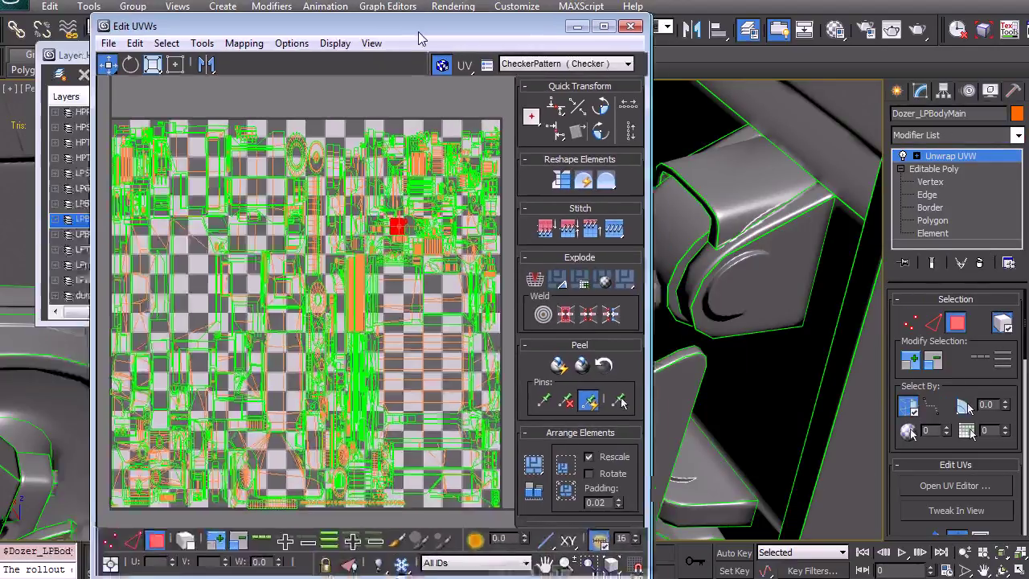
# Step: Zoom to the selected cylinder's UV shells and set the editor's render width to 512 with render height 256
pyautogui.scroll(5, 272, 233)
pyautogui.moveTo(272, 233); pyautogui.dragTo(255, 249)
pyautogui.scroll(-2, 266, 266)
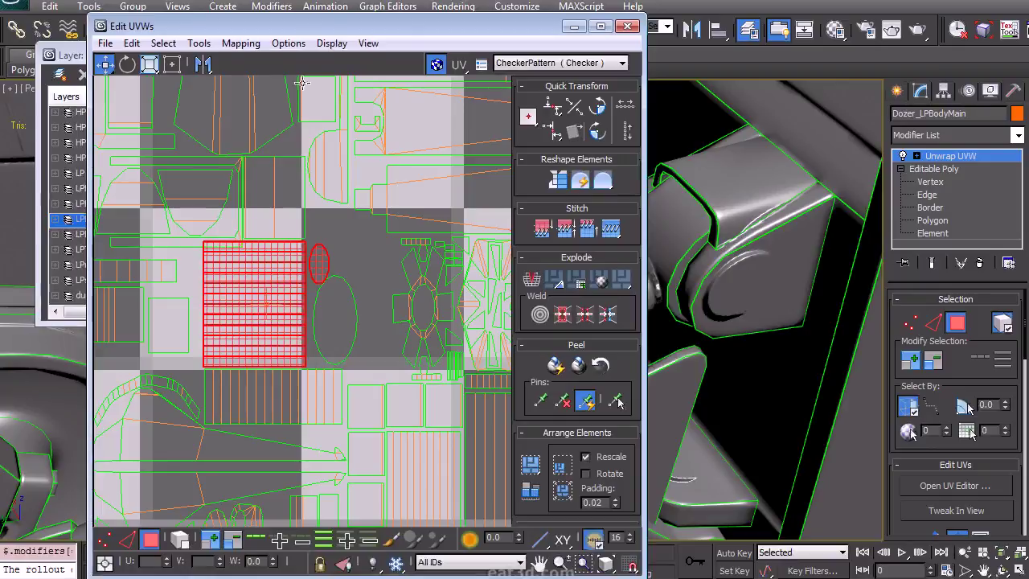
pyautogui.click(288, 43)
pyautogui.click(144, 126)
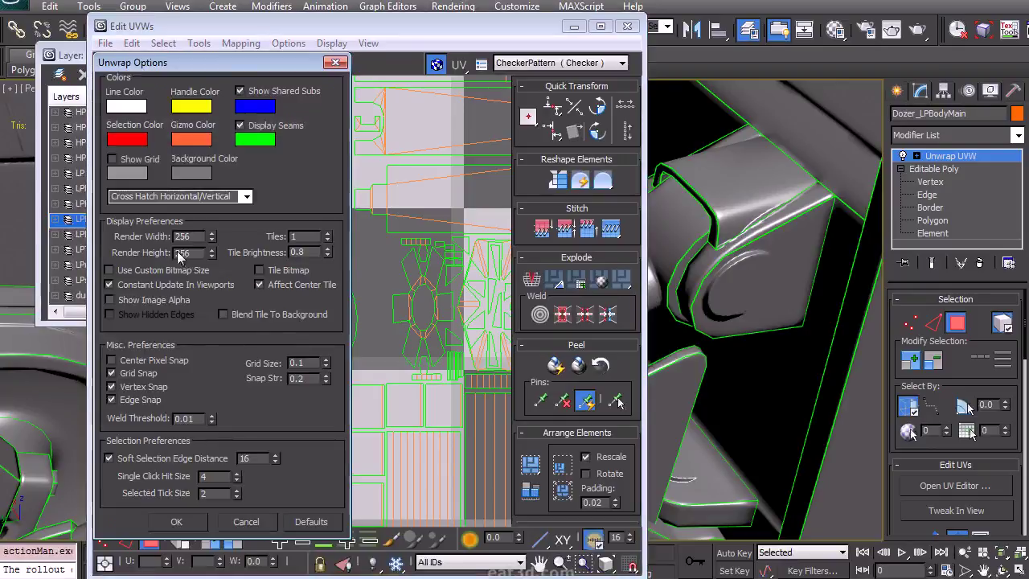
pyautogui.click(177, 522)
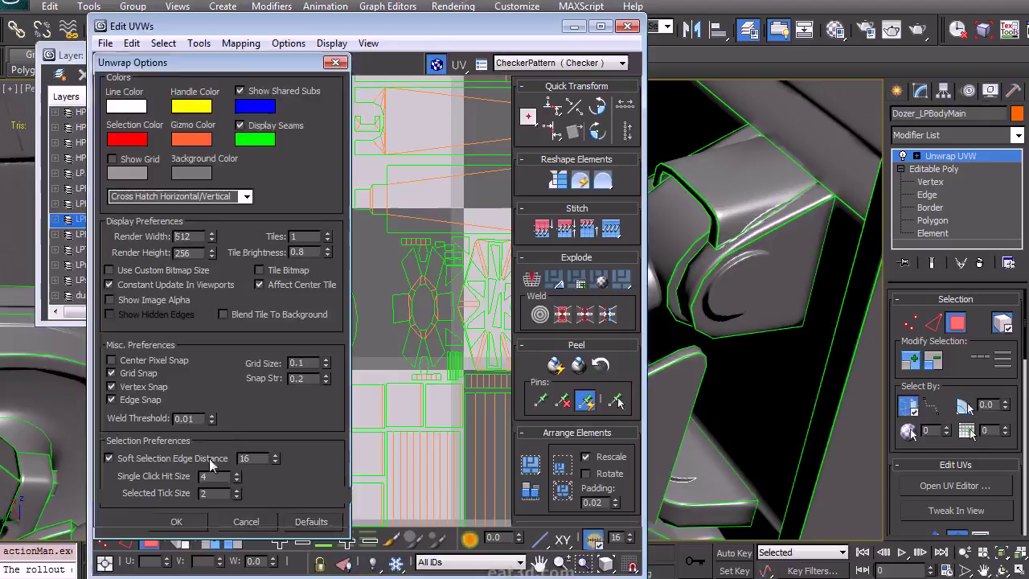
# Step: Examine the proportions and spacing of the striped rectangular shell and its neighbouring circular shells in the UV layout
pyautogui.scroll(-5, 248, 389)
pyautogui.scroll(2, 233, 377)
pyautogui.moveTo(249, 383); pyautogui.dragTo(248, 405, button='middle')
pyautogui.scroll(2, 257, 411)
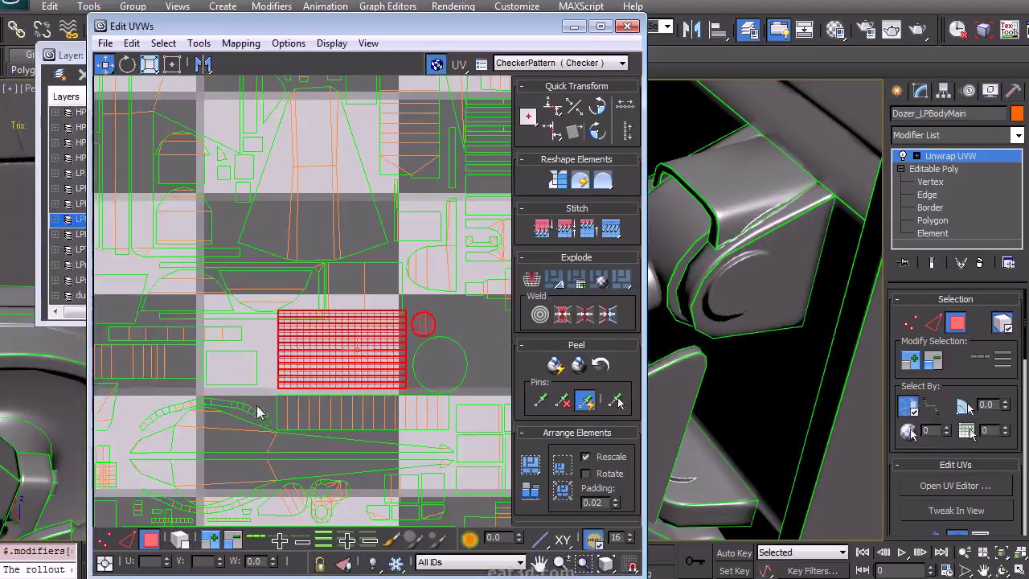
pyautogui.moveTo(314, 400); pyautogui.dragTo(240, 403, button='middle')
pyautogui.moveTo(277, 352); pyautogui.dragTo(259, 296, button='middle')
pyautogui.scroll(2, 259, 297)
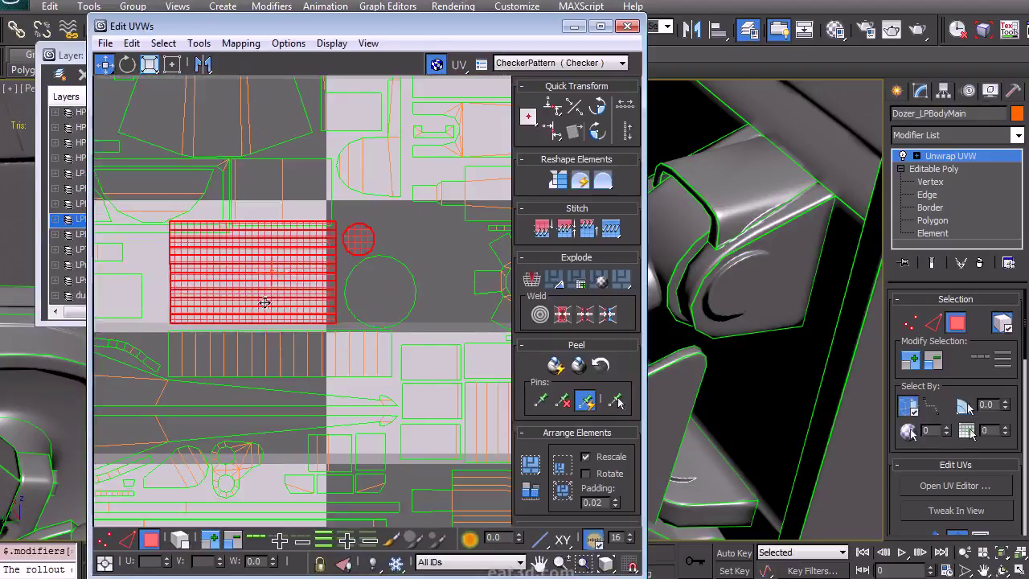
pyautogui.moveTo(405, 282); pyautogui.dragTo(383, 293, button='middle')
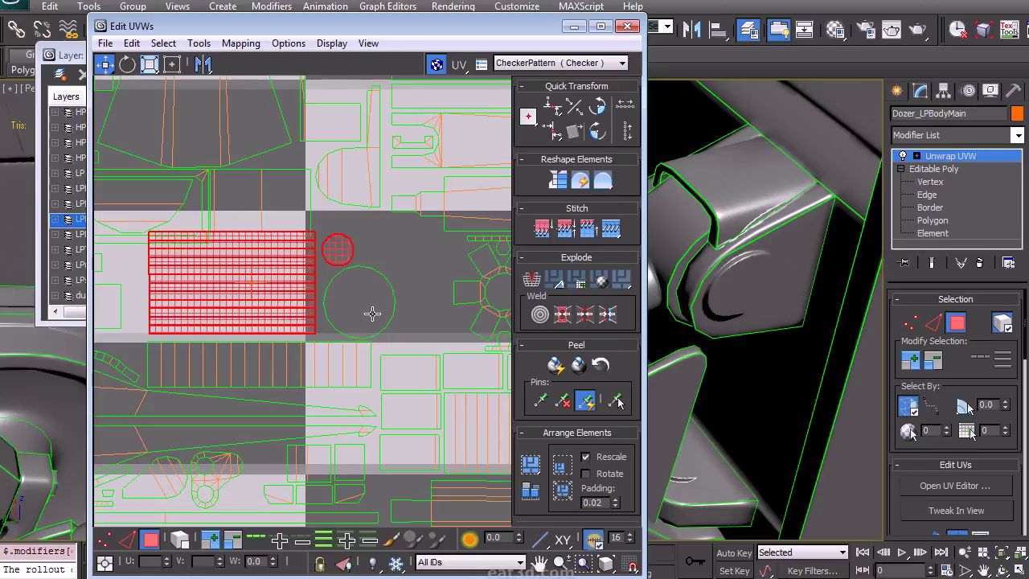
# Step: Move the large and small circular UV shells away from the striped rectangular shell
pyautogui.click(366, 310)
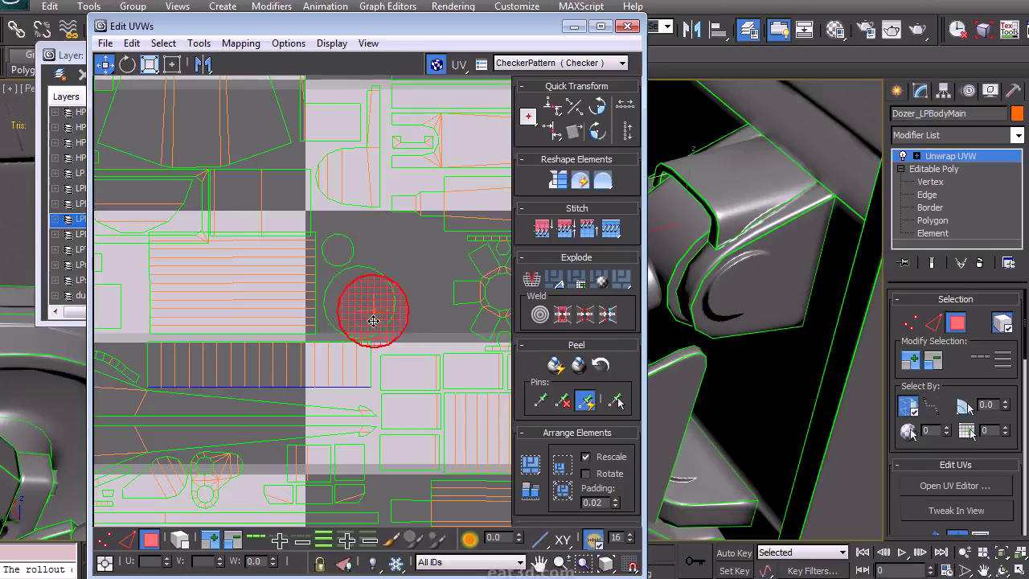
pyautogui.moveTo(419, 345); pyautogui.dragTo(350, 294)
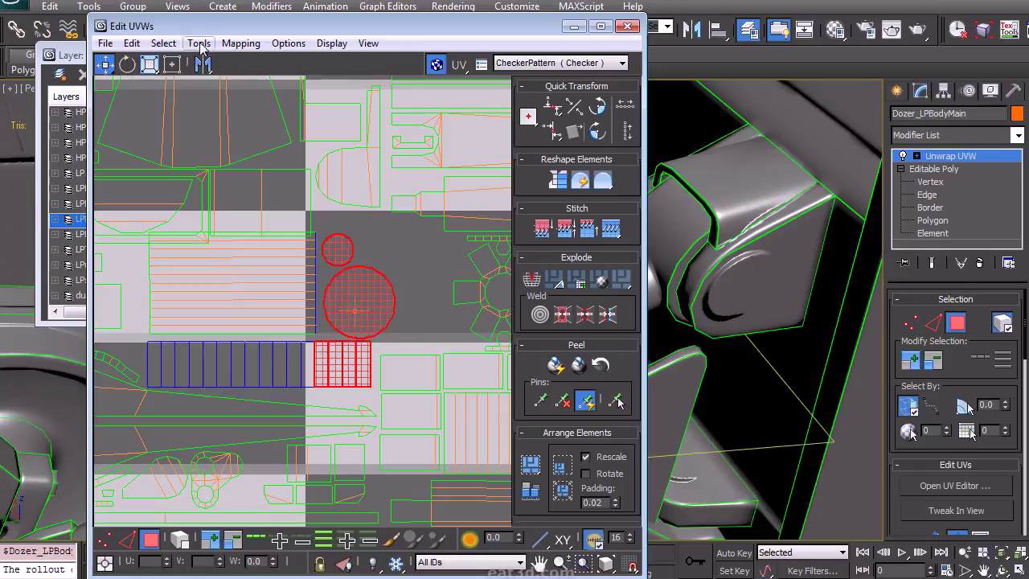
pyautogui.moveTo(241, 26)
pyautogui.mouseDown()
pyautogui.moveTo(223, 57)
pyautogui.moveTo(246, 37)
pyautogui.moveTo(240, 28)
pyautogui.mouseUp()
pyautogui.moveTo(399, 247); pyautogui.dragTo(377, 323)
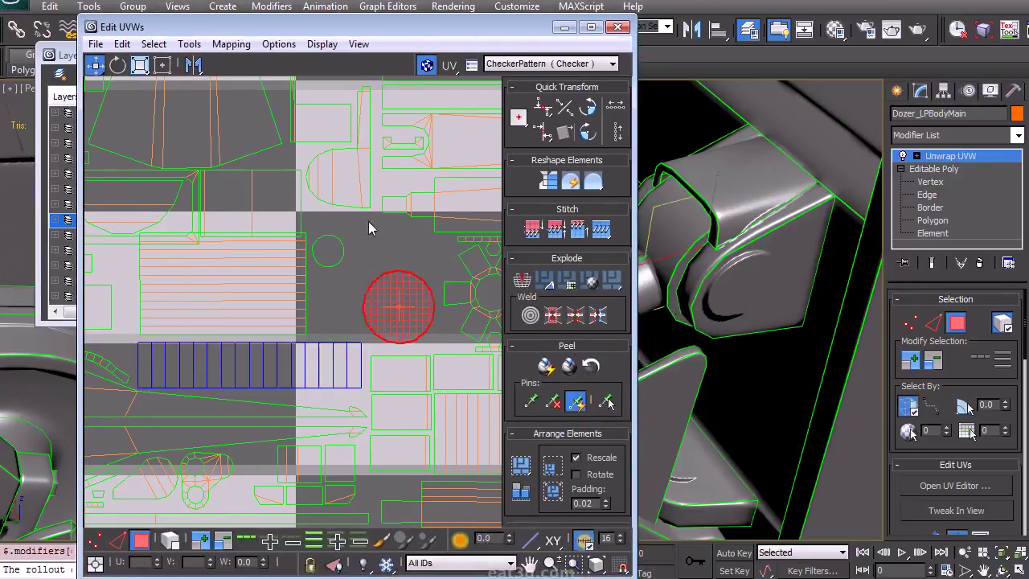
pyautogui.click(322, 263)
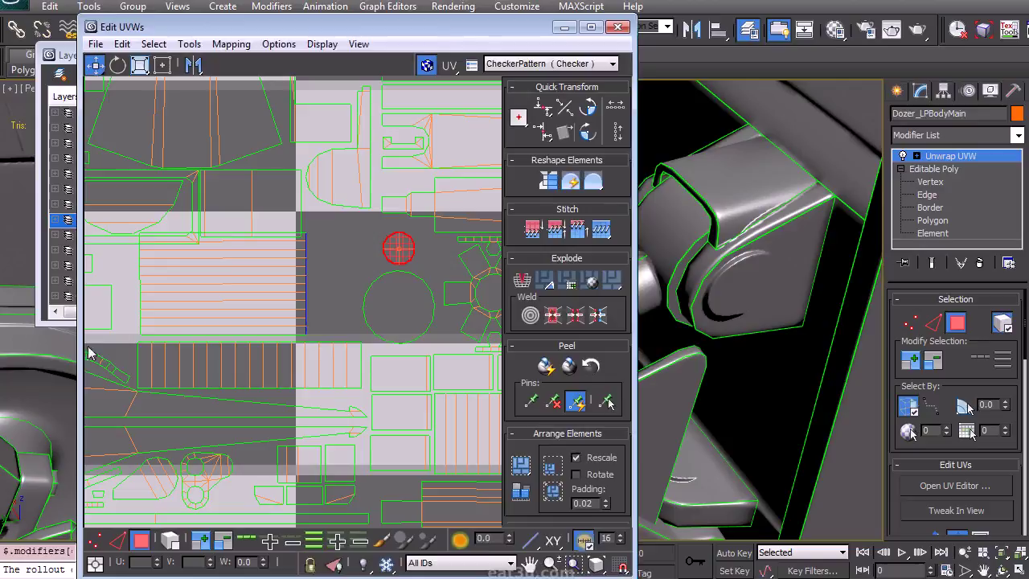
# Step: Nudge the long strip shell and the striped rectangular shell above it slightly within the UV layout
pyautogui.moveTo(362, 407); pyautogui.dragTo(362, 409)
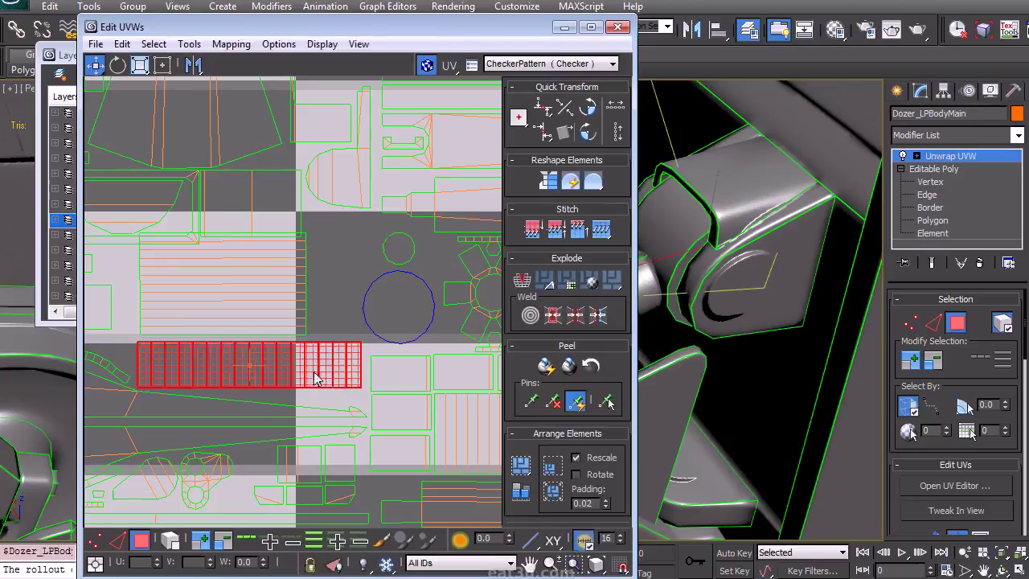
pyautogui.moveTo(311, 367); pyautogui.dragTo(319, 368)
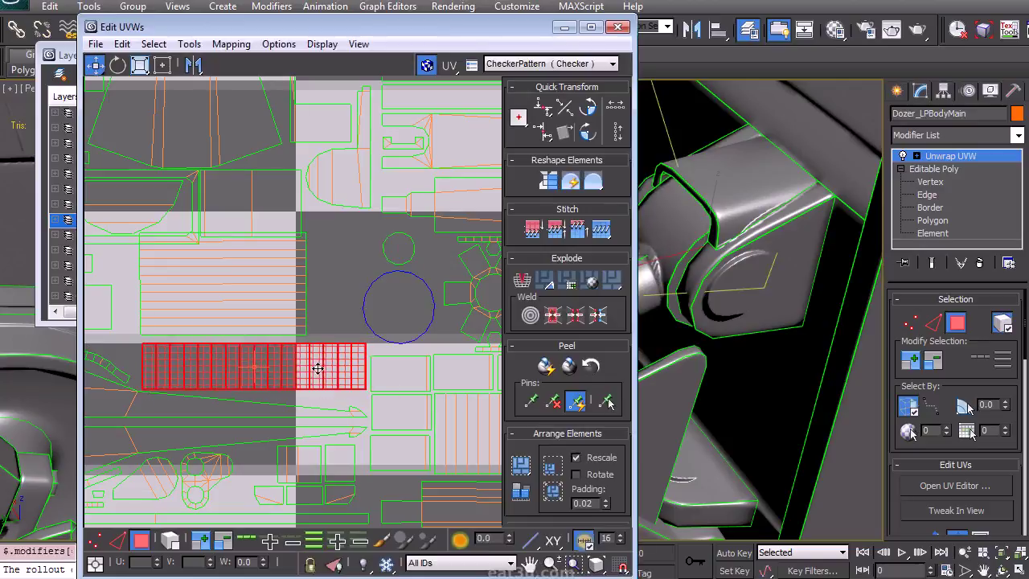
pyautogui.moveTo(153, 234); pyautogui.dragTo(139, 233)
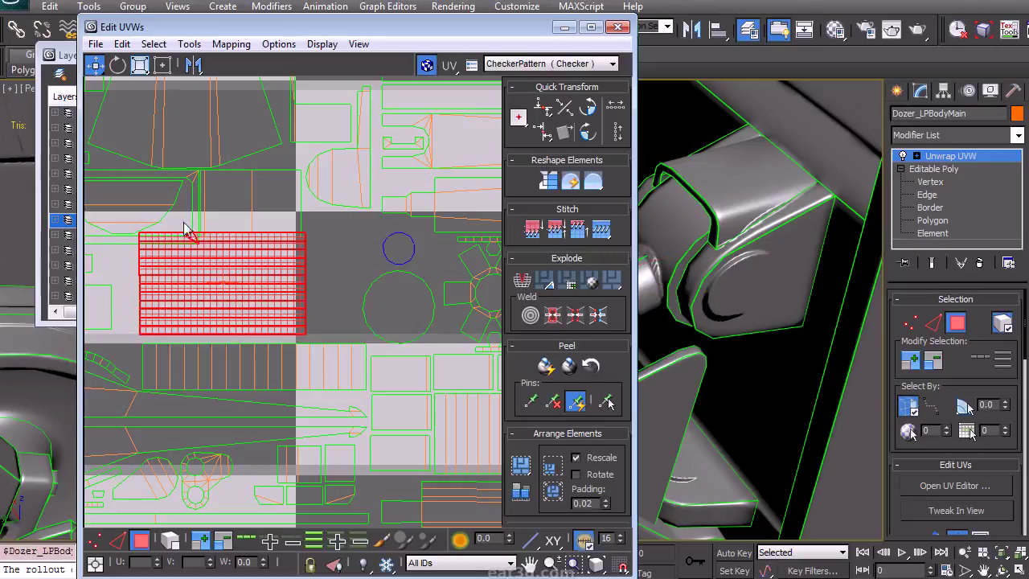
pyautogui.moveTo(234, 279); pyautogui.dragTo(243, 288)
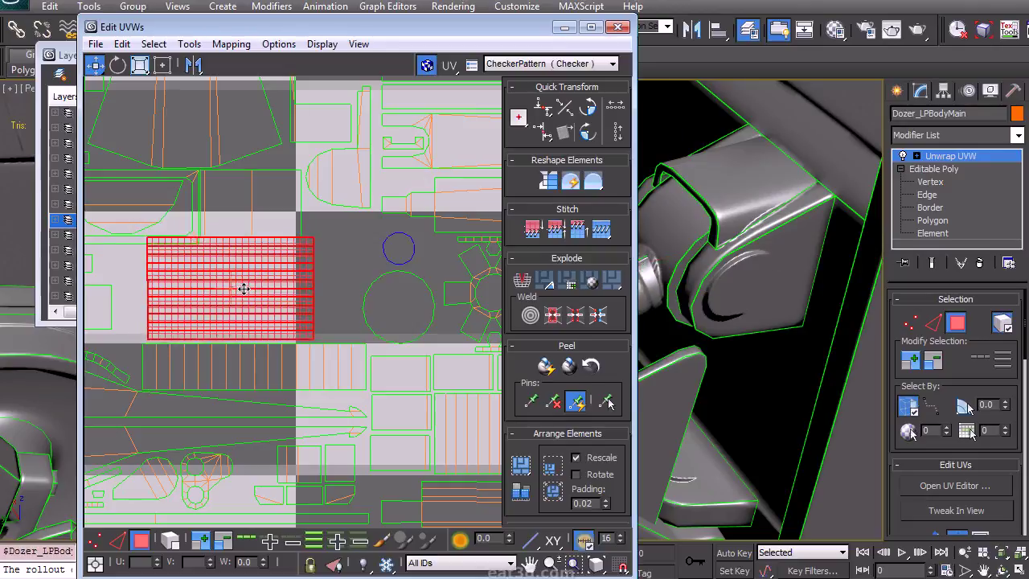
# Step: Resize the striped rectangular UV shell slightly with the Freeform tool
pyautogui.moveTo(326, 229); pyautogui.dragTo(455, 275, button='middle')
pyautogui.moveTo(368, 311); pyautogui.dragTo(351, 307, button='middle')
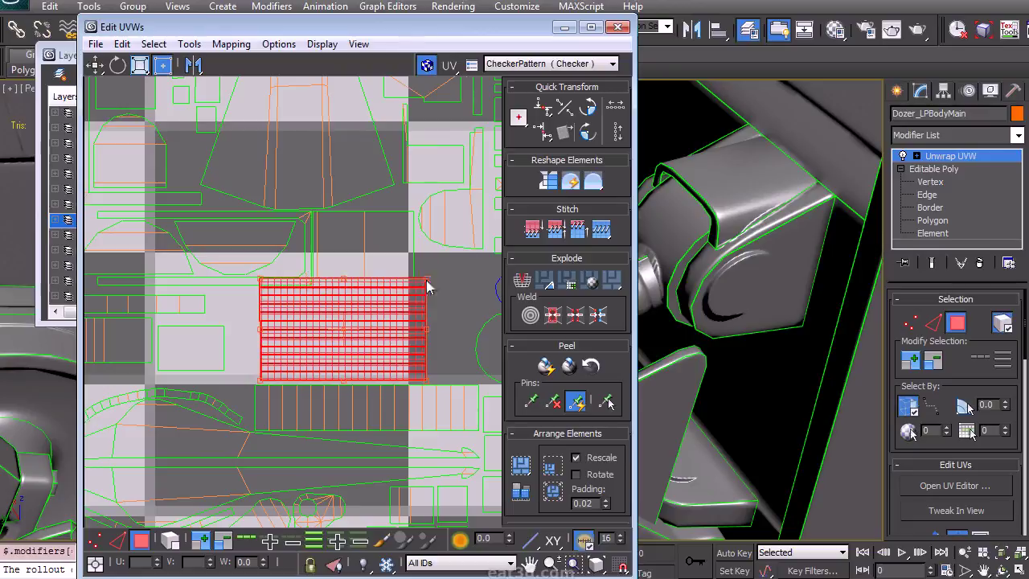
pyautogui.moveTo(426, 281); pyautogui.dragTo(424, 286)
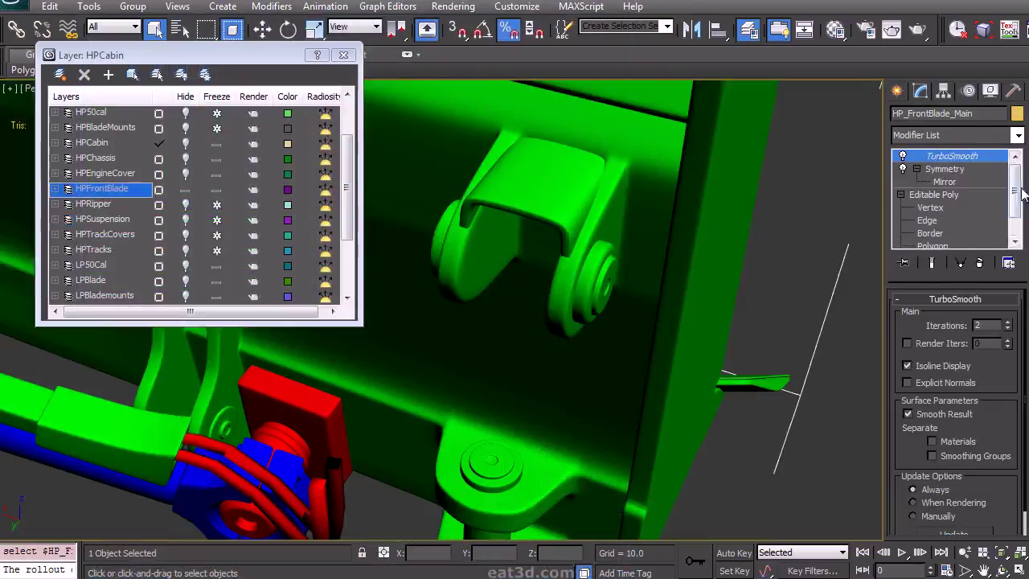
# Step: Flatten the round pin cap on the outer side of the front blade's upper bracket along X and move it towards the bracket
pyautogui.moveTo(1019, 191); pyautogui.dragTo(1017, 221)
pyautogui.click(948, 234)
pyautogui.click(594, 277)
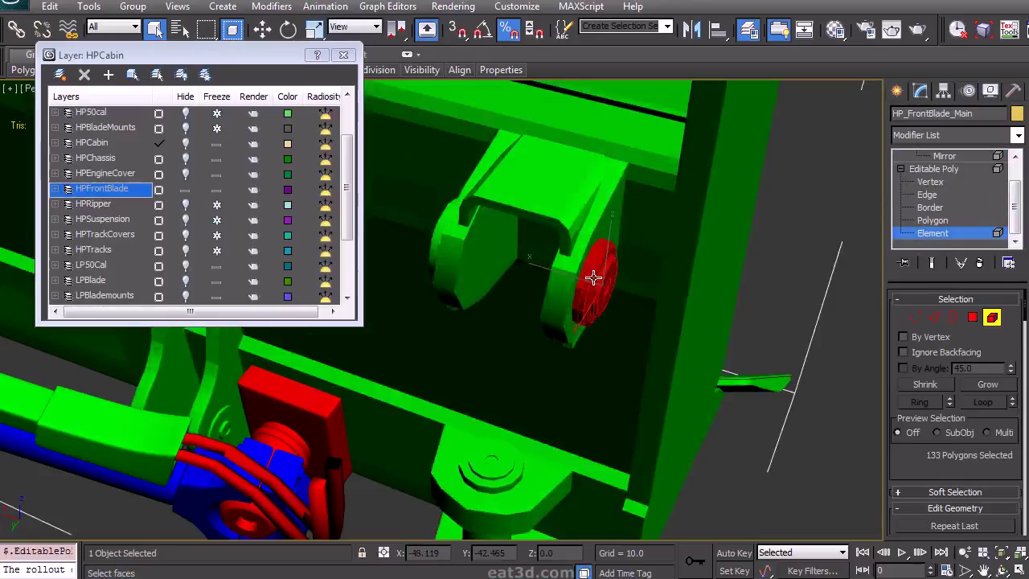
pyautogui.scroll(5, 593, 277)
pyautogui.press('r')
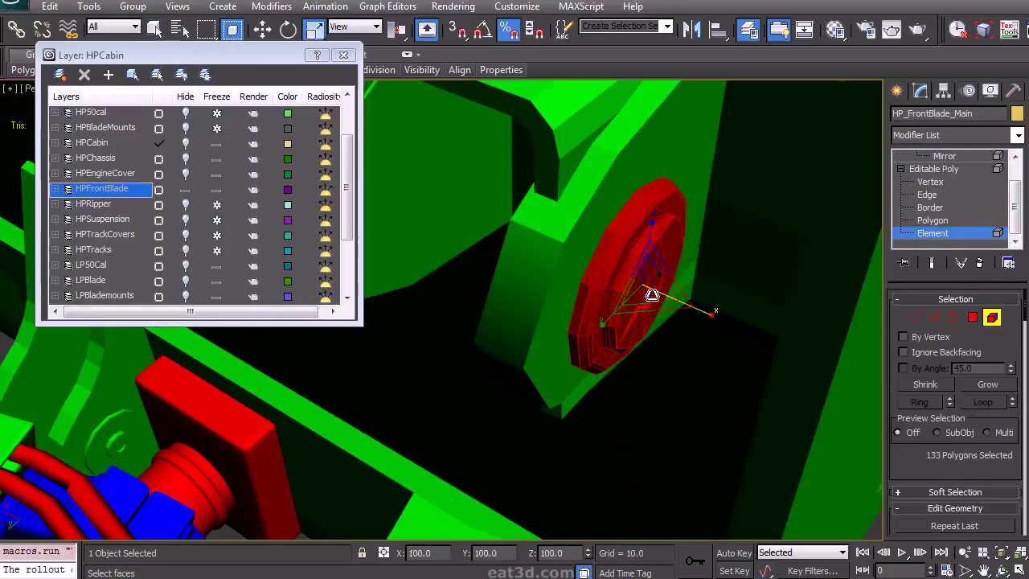
pyautogui.press('w')
pyautogui.moveTo(590, 274); pyautogui.dragTo(808, 342)
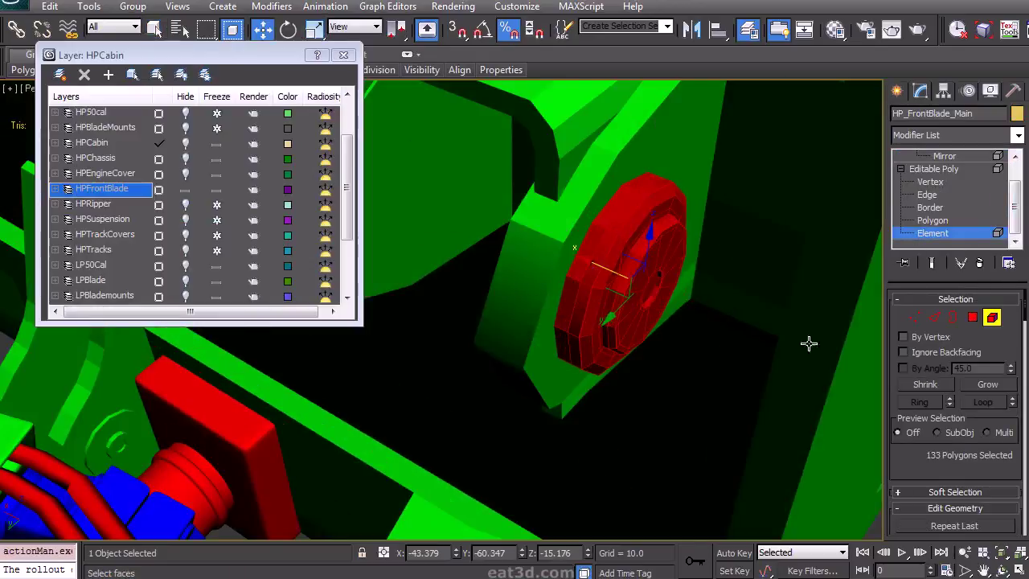
pyautogui.scroll(-5, 957, 394)
pyautogui.press('r')
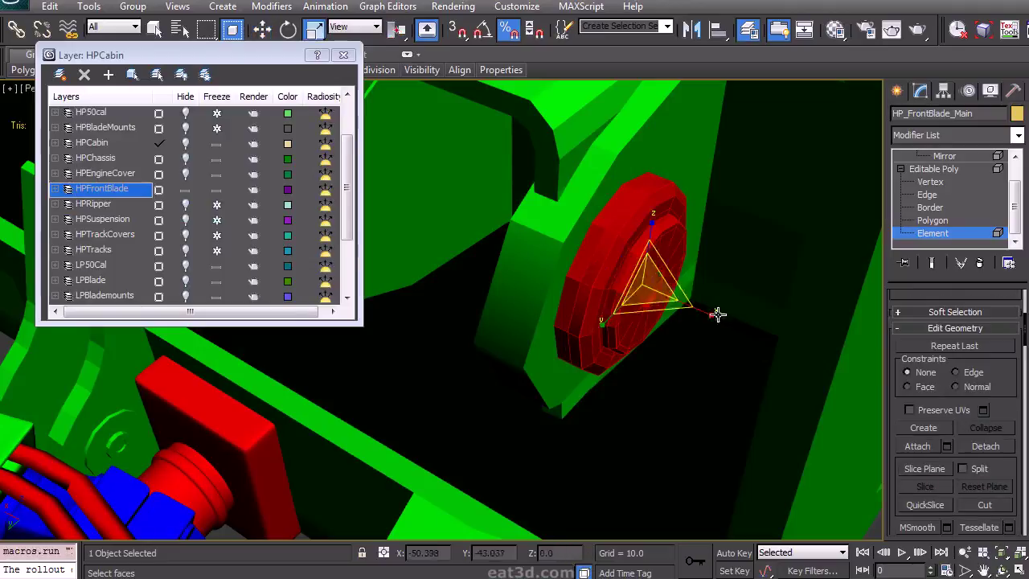
pyautogui.moveTo(716, 312); pyautogui.dragTo(689, 307)
pyautogui.press('w')
pyautogui.moveTo(609, 271); pyautogui.dragTo(592, 264)
# Step: Scale the matching pin cap on the bracket's opposite side to 60% along X and reposition it against the bracket
pyautogui.keyDown('alt'); pyautogui.moveTo(572, 271); pyautogui.dragTo(626, 305, button='middle'); pyautogui.keyUp('alt')
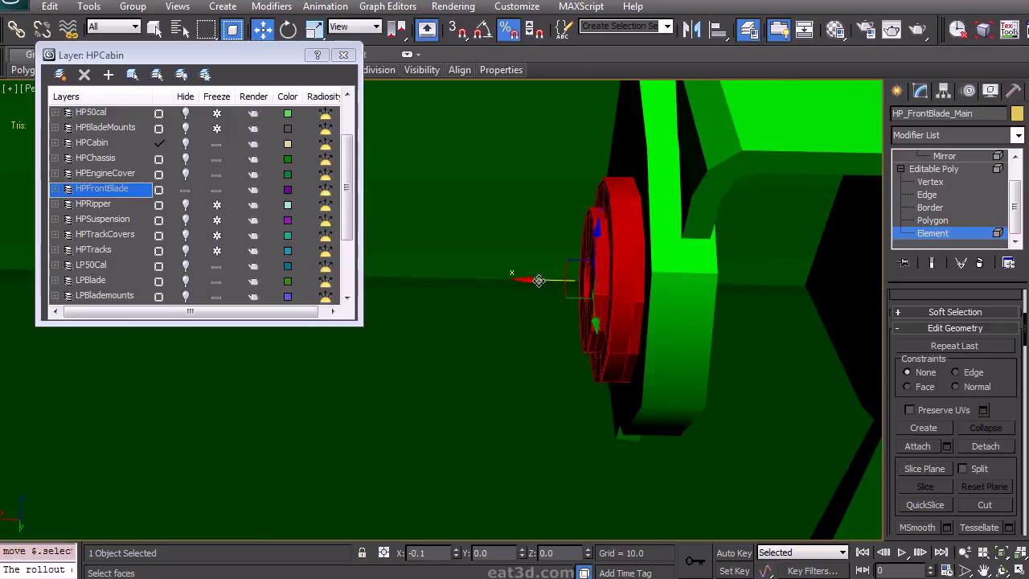
pyautogui.press('r')
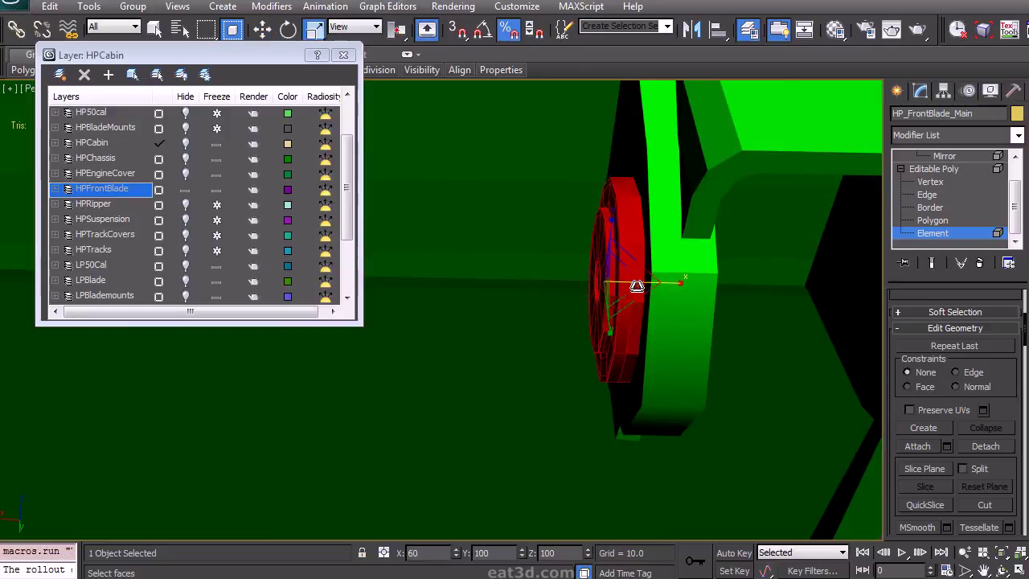
pyautogui.press('w')
pyautogui.moveTo(568, 278); pyautogui.dragTo(561, 279)
pyautogui.scroll(-5, 565, 280)
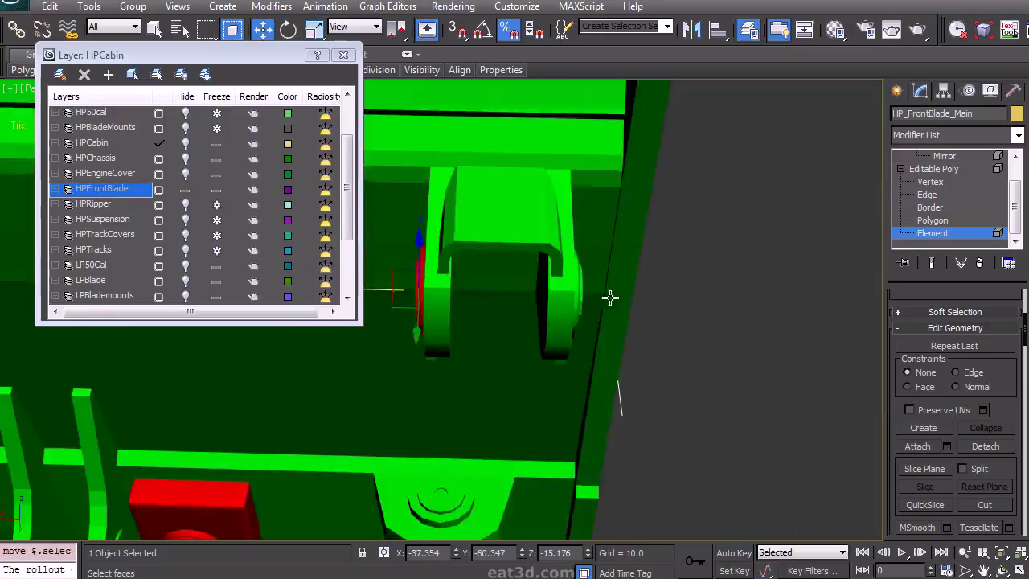
pyautogui.click(896, 91)
pyautogui.click(700, 310)
# Step: Show the LPBody layer over the high-poly front blade around the lower hinge lug
pyautogui.moveTo(700, 310)
pyautogui.keyDown('alt'); pyautogui.mouseDown(button='middle')
pyautogui.moveTo(591, 274)
pyautogui.moveTo(687, 326)
pyautogui.mouseUp(button='middle'); pyautogui.keyUp('alt')
pyautogui.scroll(3, 688, 325)
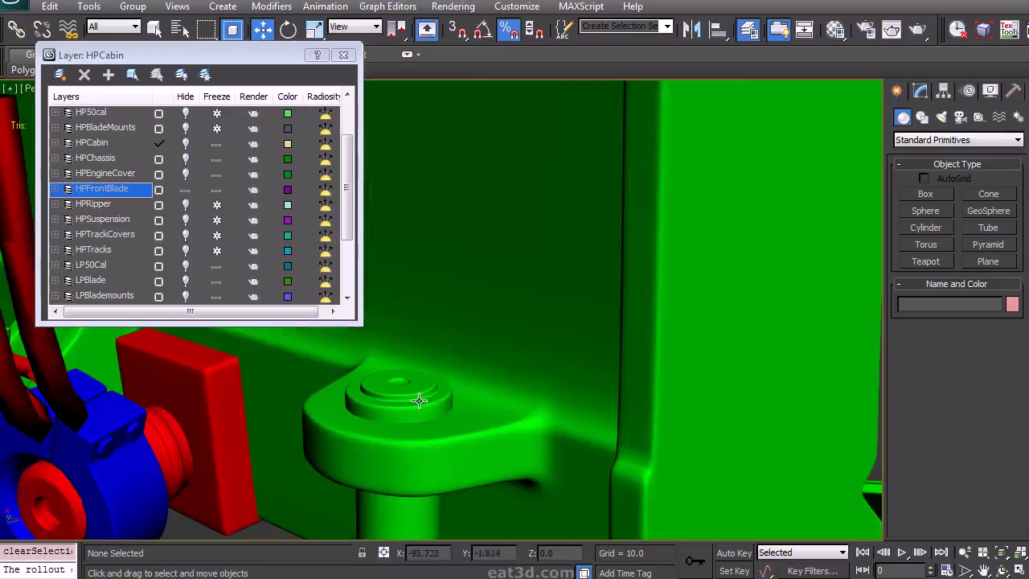
pyautogui.moveTo(347, 221); pyautogui.dragTo(347, 277)
pyautogui.click(185, 221)
pyautogui.click(185, 221)
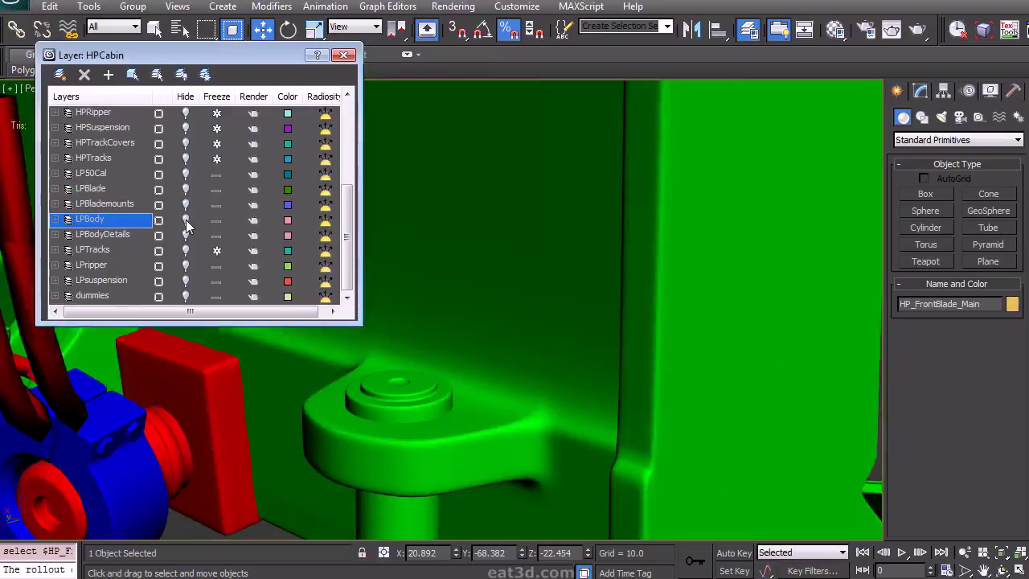
pyautogui.click(185, 221)
# Step: Compare the hinge lug in both models by hiding and showing the HPFrontBlade layer
pyautogui.keyDown('alt'); pyautogui.moveTo(531, 477); pyautogui.dragTo(486, 321, button='middle'); pyautogui.keyUp('alt')
pyautogui.moveTo(345, 210); pyautogui.dragTo(344, 171)
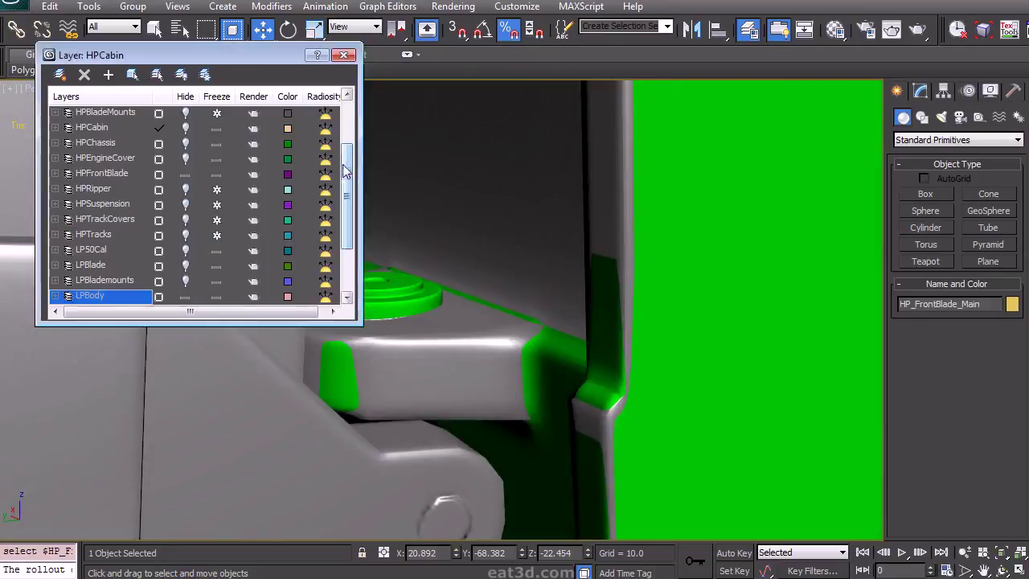
pyautogui.click(185, 174)
pyautogui.keyDown('alt'); pyautogui.moveTo(462, 444); pyautogui.dragTo(453, 466, button='middle'); pyautogui.keyUp('alt')
pyautogui.click(186, 173)
# Step: Flatten the round cap on the high-poly blade's lower hinge lug and reposition it to fit the low-poly lug
pyautogui.click(448, 350)
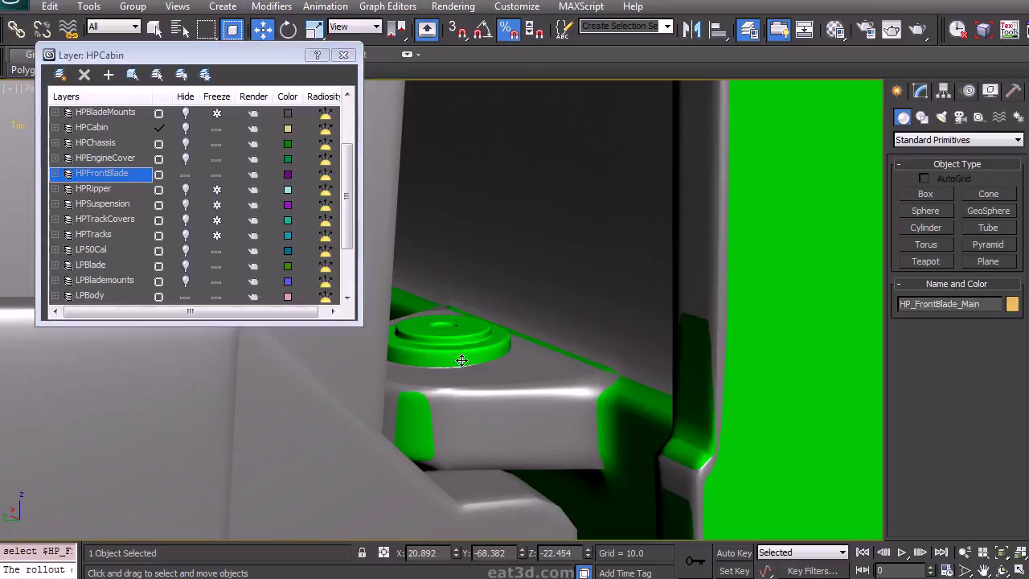
pyautogui.click(920, 91)
pyautogui.press('5')
pyautogui.click(441, 326)
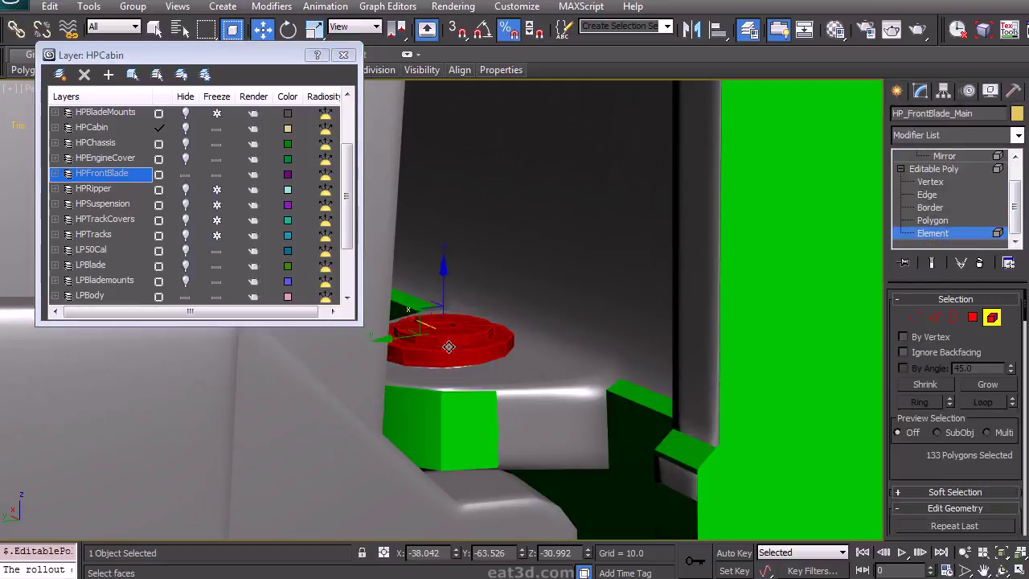
pyautogui.press('r')
pyautogui.press('w')
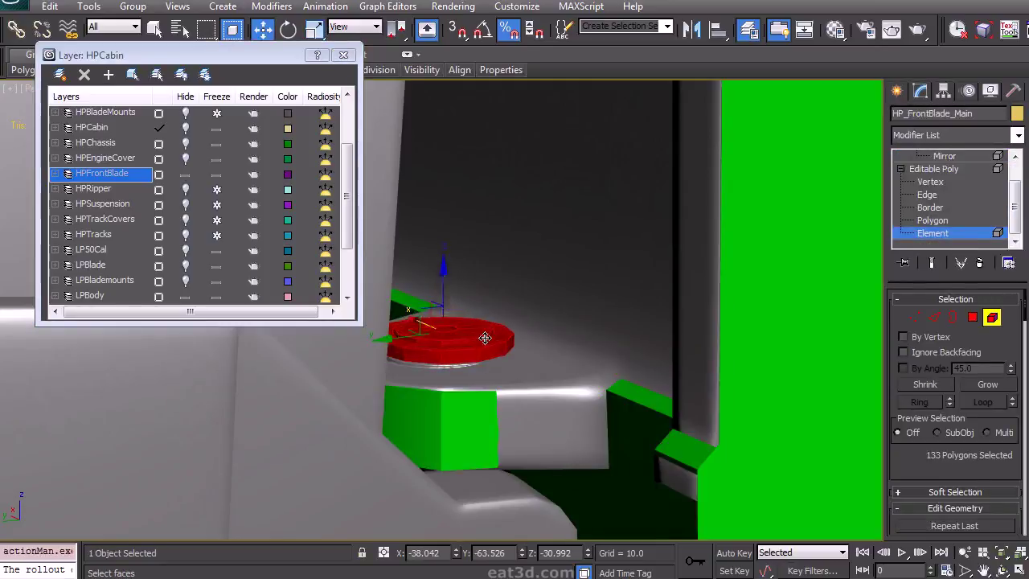
pyautogui.keyDown('alt'); pyautogui.moveTo(441, 315); pyautogui.dragTo(455, 316, button='middle'); pyautogui.keyUp('alt')
pyautogui.moveTo(466, 498); pyautogui.dragTo(489, 372, button='middle')
pyautogui.scroll(-5, 489, 372)
pyautogui.click(993, 318)
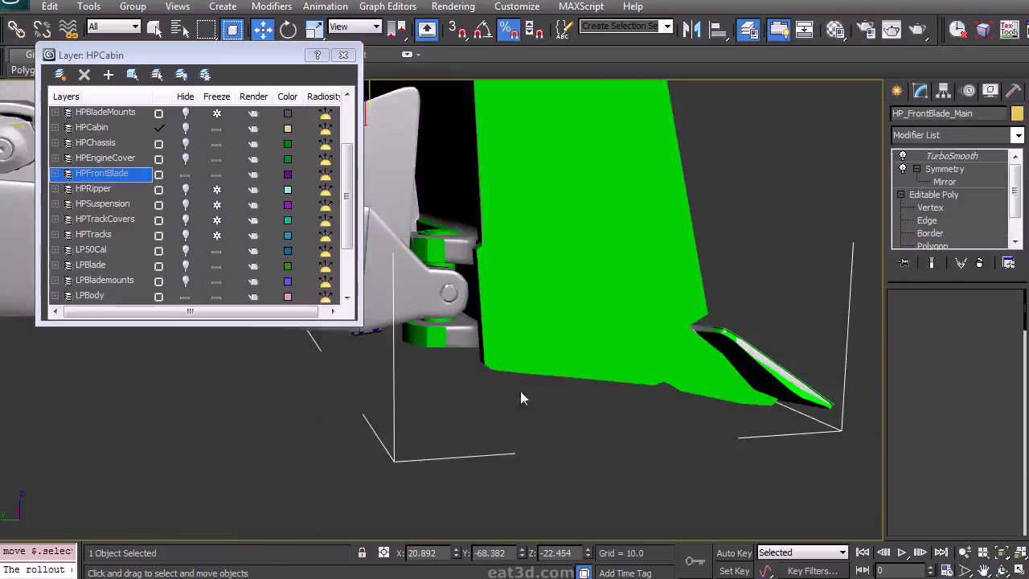
pyautogui.click(469, 431)
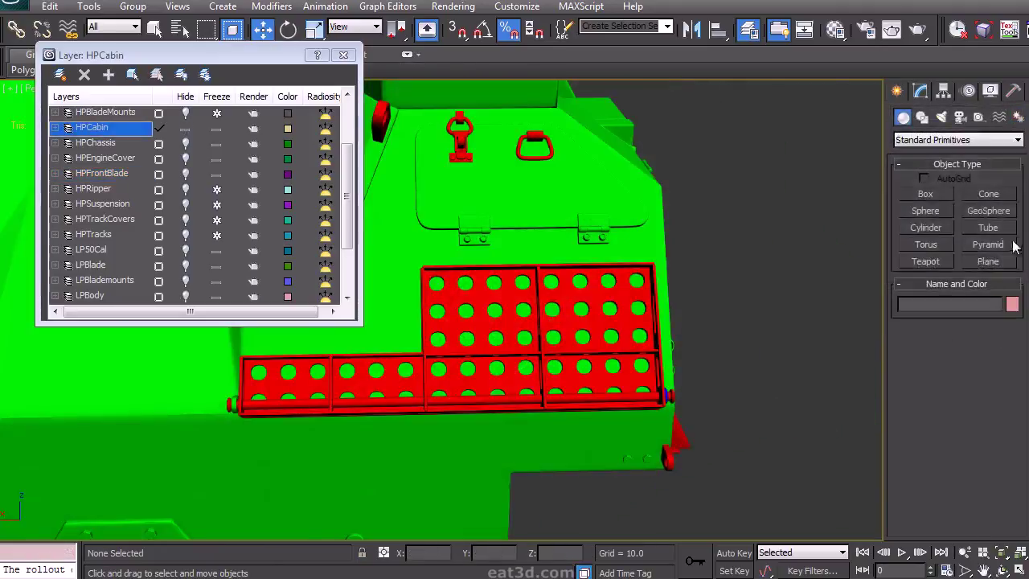
# Step: Create a plane about 12.4 by 7.3 with AutoGrid, covering the tall section of the cabin's perforated plate
pyautogui.click(988, 261)
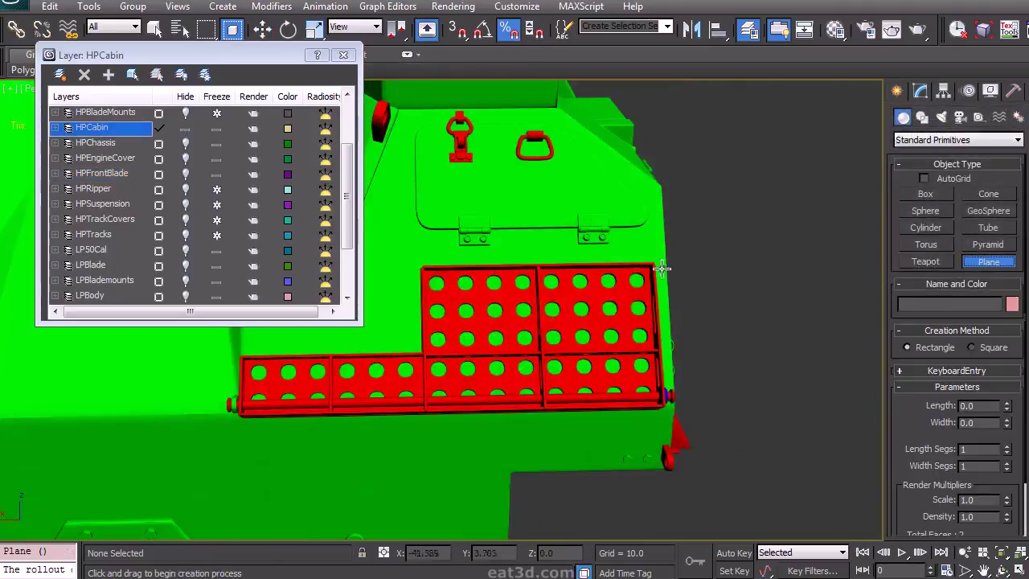
pyautogui.moveTo(646, 271); pyautogui.dragTo(431, 404)
pyautogui.press('w')
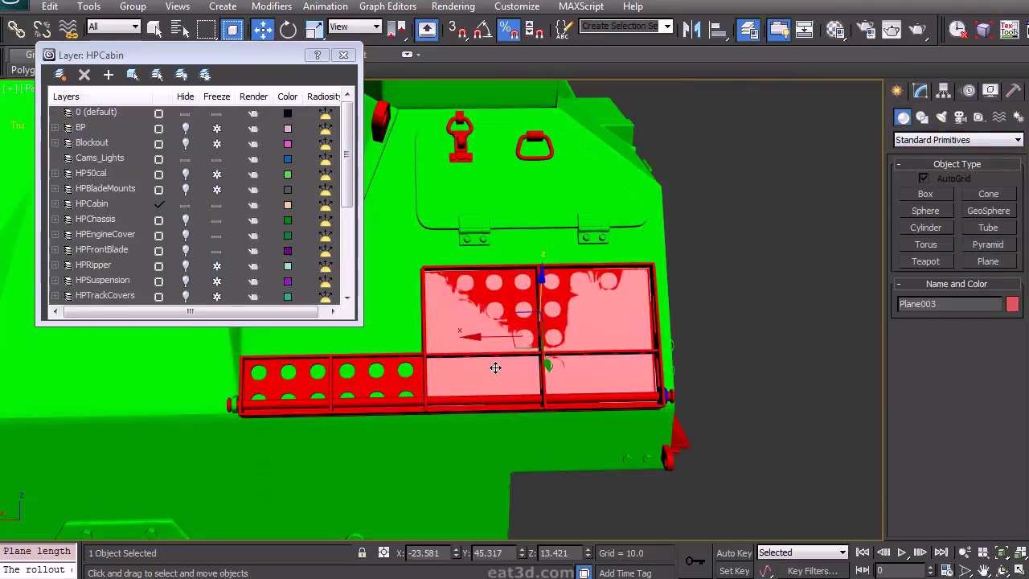
# Step: Align the plane's local X-axis orientation to the perforated plate, with no position axes aligned
pyautogui.press('F4')
pyautogui.hotkey('alt', 'a')
pyautogui.click(418, 394)
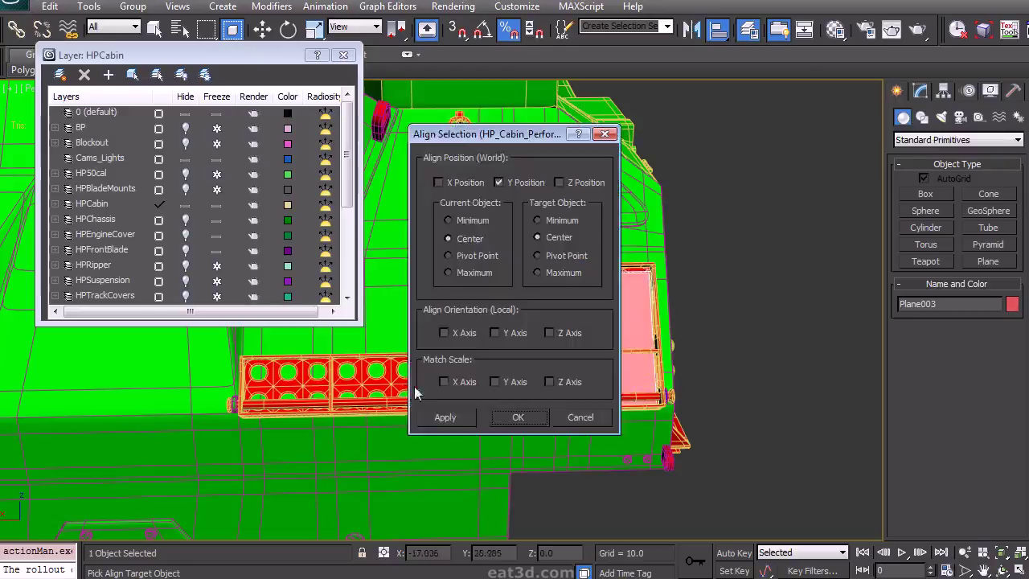
pyautogui.moveTo(516, 118); pyautogui.dragTo(699, 136)
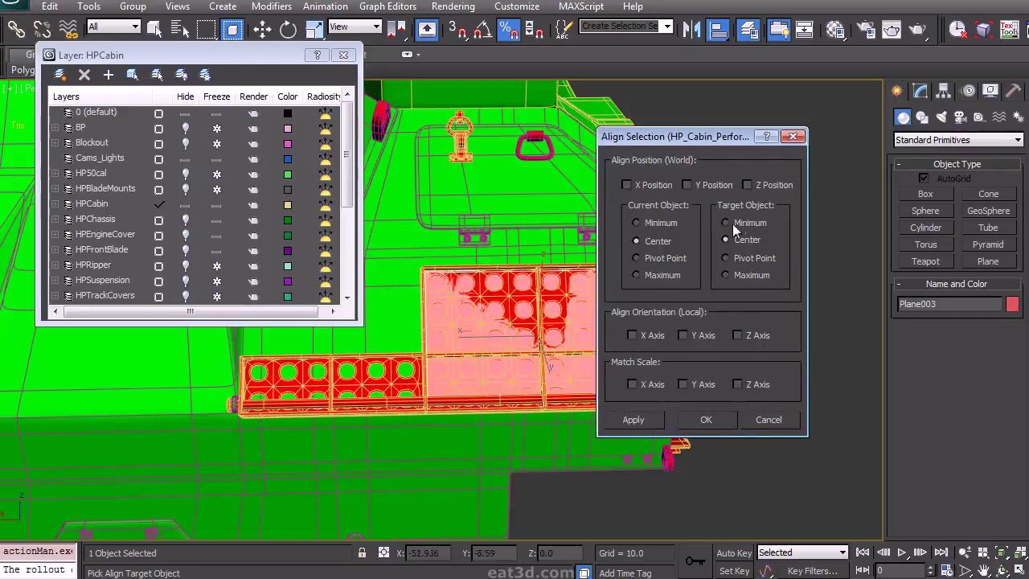
pyautogui.click(632, 335)
pyautogui.click(705, 418)
# Step: Add a Normal modifier to the plane to flip its normals
pyautogui.click(920, 90)
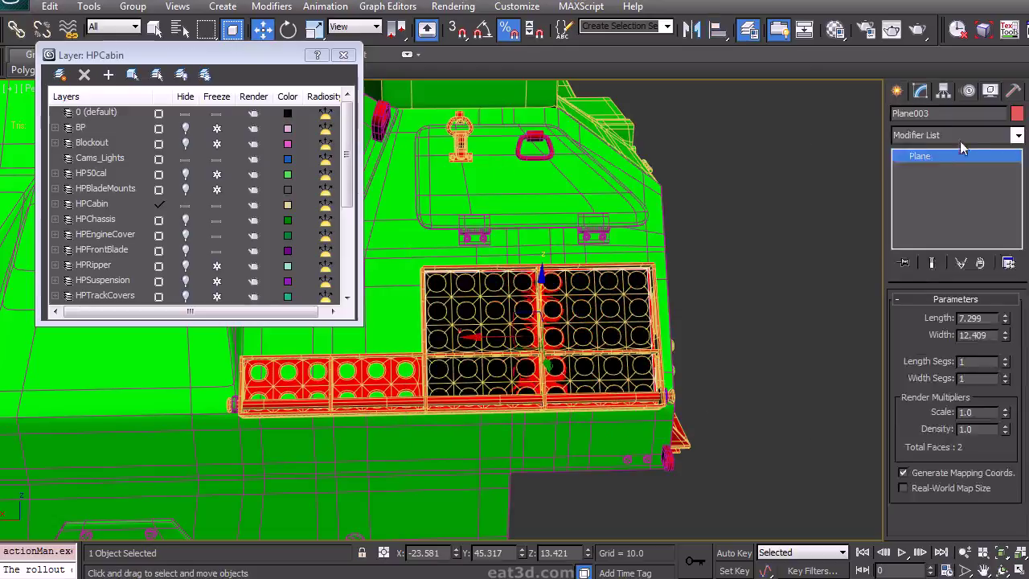
pyautogui.click(959, 140)
pyautogui.press('n')
pyautogui.click(932, 166)
# Step: Move the plane along its local Z axis so that it sits just behind the perforated plate's holes
pyautogui.moveTo(735, 334)
pyautogui.keyDown('alt'); pyautogui.mouseDown(button='middle')
pyautogui.moveTo(664, 296)
pyautogui.moveTo(728, 337)
pyautogui.mouseUp(button='middle'); pyautogui.keyUp('alt')
pyautogui.scroll(5, 665, 301)
pyautogui.click(376, 28)
pyautogui.click(353, 74)
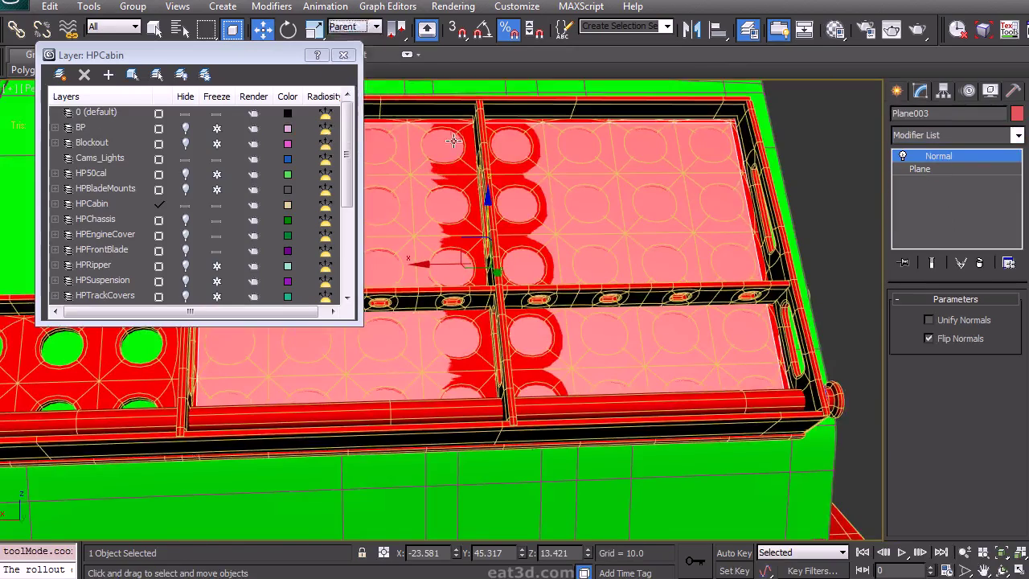
pyautogui.click(354, 27)
pyautogui.click(345, 78)
pyautogui.keyDown('alt'); pyautogui.moveTo(482, 241); pyautogui.dragTo(457, 286, button='middle'); pyautogui.keyUp('alt')
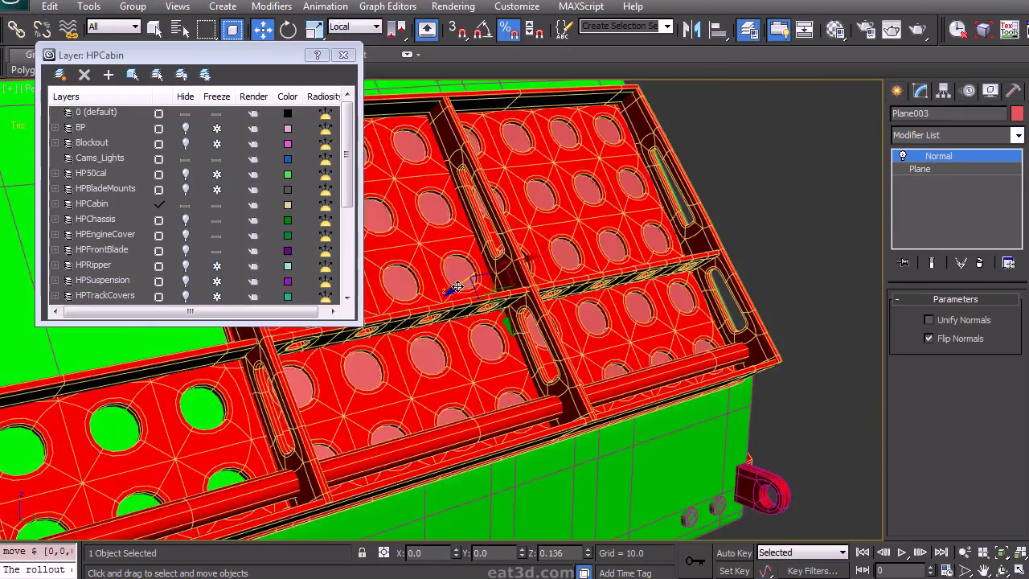
pyautogui.moveTo(457, 286); pyautogui.dragTo(455, 287)
pyautogui.keyDown('alt'); pyautogui.moveTo(586, 302); pyautogui.dragTo(611, 274, button='middle'); pyautogui.keyUp('alt')
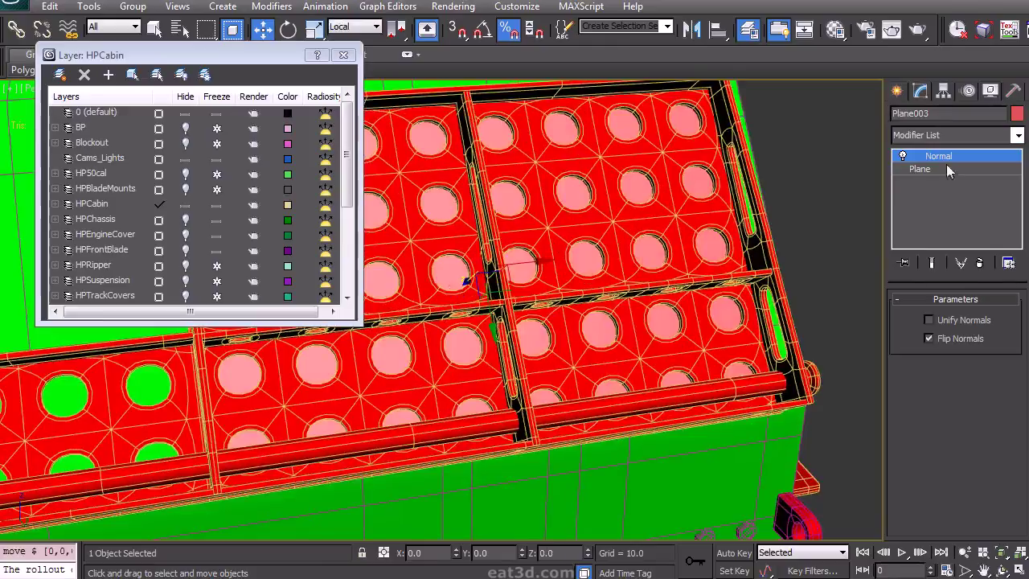
# Step: Collapse the plane and its Normal modifier to an Editable Poly
pyautogui.rightClick(947, 160)
pyautogui.click(934, 324)
pyautogui.moveTo(434, 357); pyautogui.dragTo(598, 328, button='middle')
pyautogui.rightClick(937, 155)
pyautogui.click(982, 278)
pyautogui.moveTo(820, 299); pyautogui.dragTo(775, 299, button='middle')
# Step: Insert an edge loop across the plane at the frame's crossbar and extend its lower side edge behind the plate's long narrow strip
pyautogui.hotkey('alt', '1')
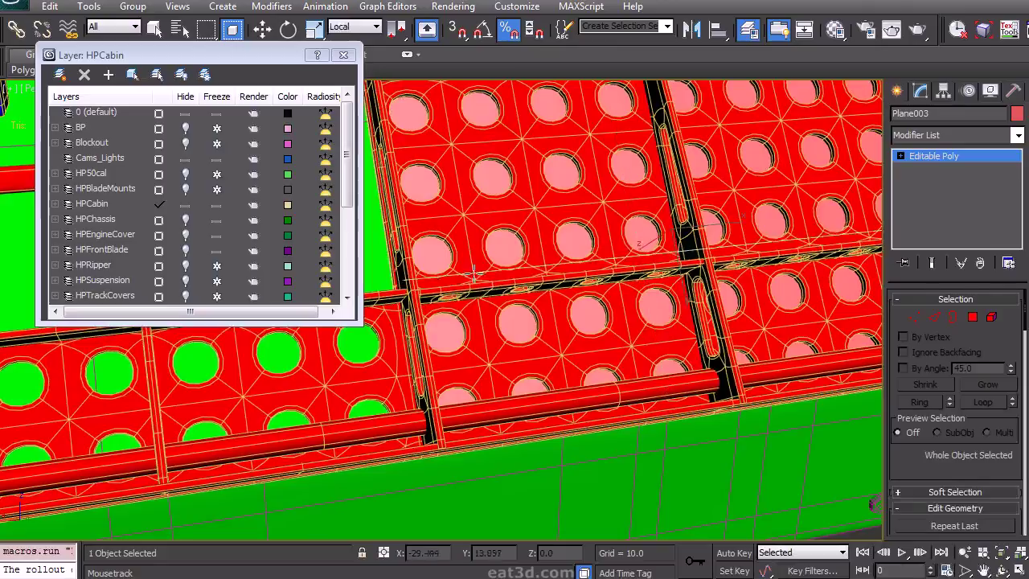
pyautogui.press('w')
pyautogui.click(933, 317)
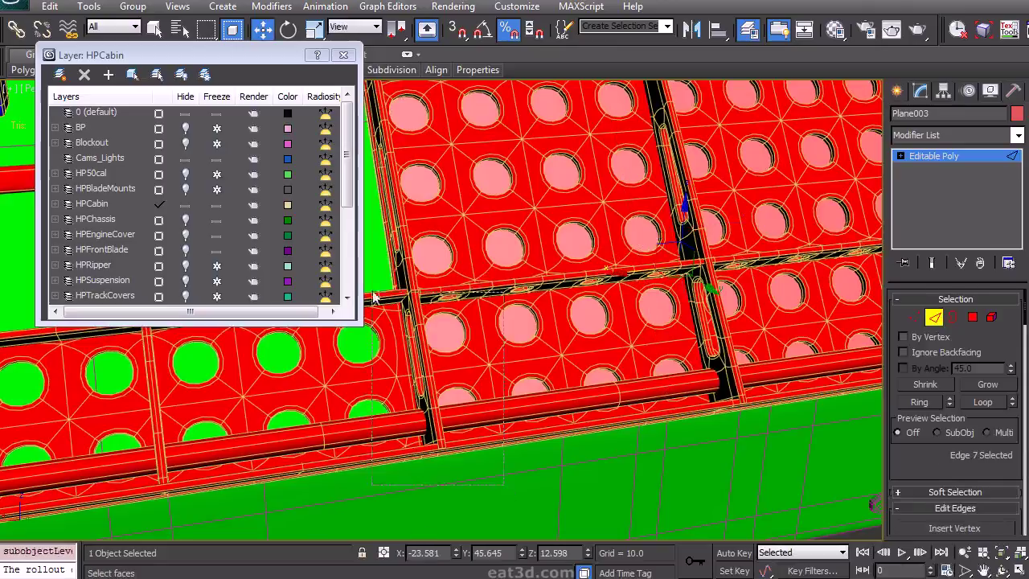
pyautogui.click(411, 346)
pyautogui.moveTo(353, 426); pyautogui.dragTo(603, 332, button='middle')
pyautogui.keyDown('shift'); pyautogui.moveTo(615, 280); pyautogui.dragTo(230, 331); pyautogui.keyUp('shift')
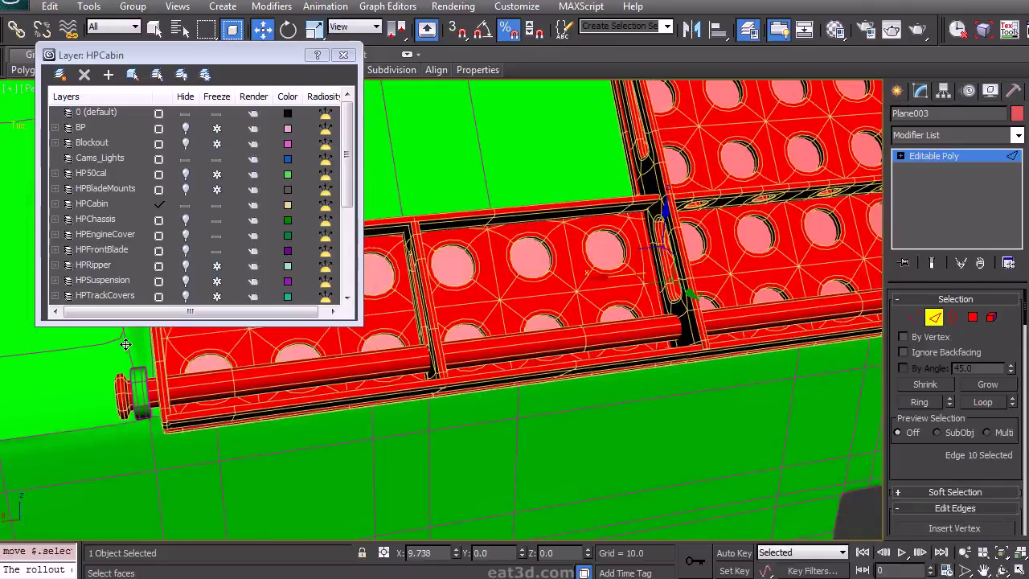
pyautogui.click(933, 317)
# Step: Check the material ID settings of the backing plane's polygons
pyautogui.scroll(-4, 786, 306)
pyautogui.moveTo(785, 305); pyautogui.dragTo(733, 346, button='middle')
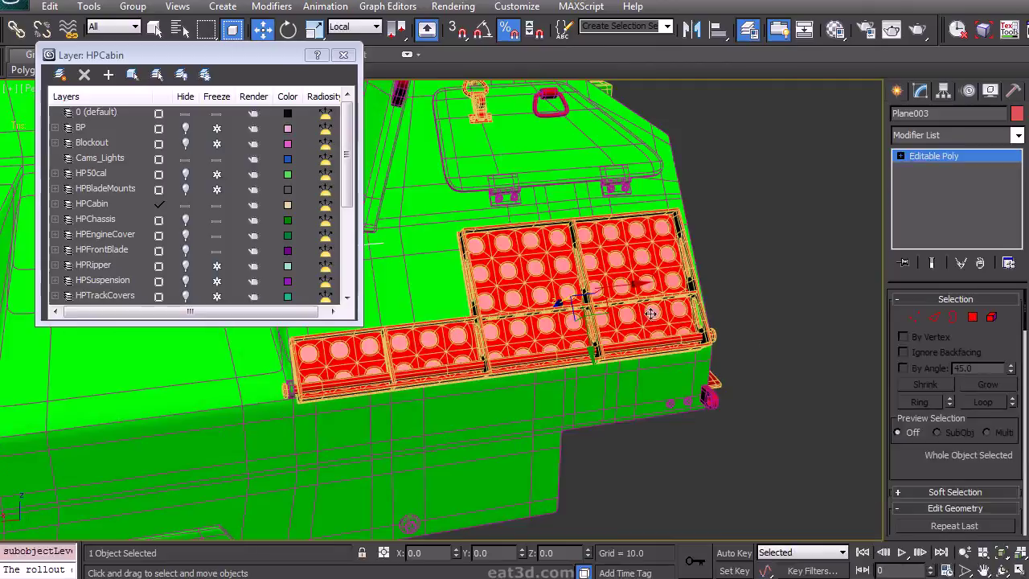
pyautogui.press('4')
pyautogui.scroll(-10, 941, 348)
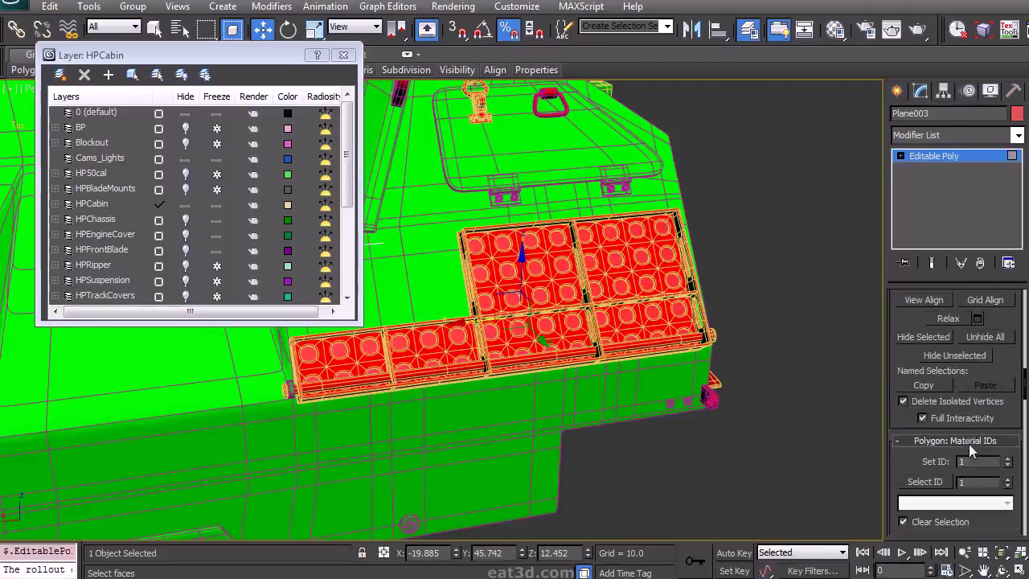
pyautogui.click(897, 91)
pyautogui.click(812, 165)
# Step: Attach the backing plane to the cabin's perforated plate object
pyautogui.scroll(5, 617, 329)
pyautogui.click(587, 335)
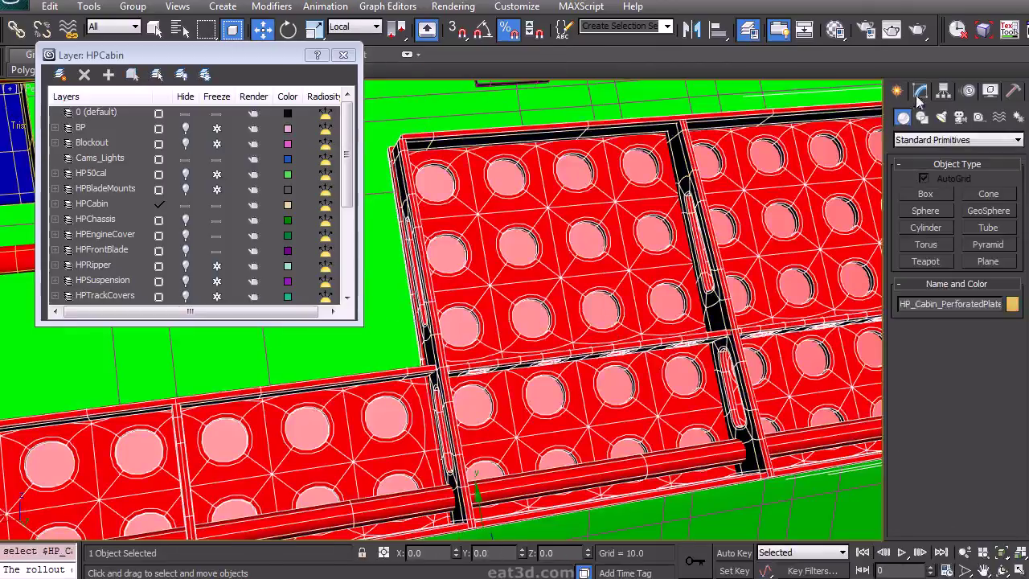
pyautogui.click(919, 92)
pyautogui.click(933, 182)
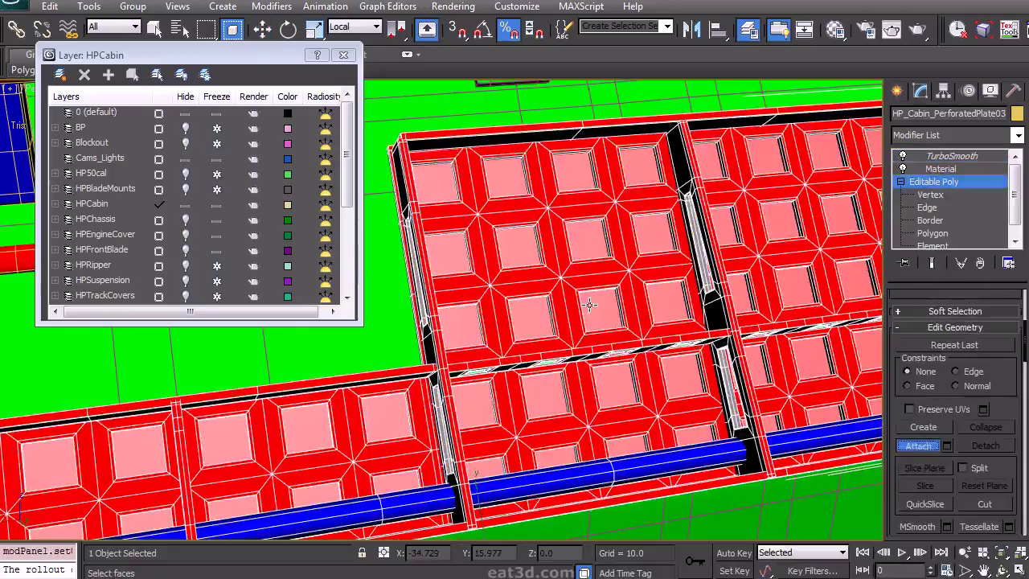
pyautogui.press('w')
pyautogui.scroll(-5, 635, 305)
pyautogui.click(635, 289)
# Step: Select the attached backing polygons behind the perforated plate for polygon-level editing
pyautogui.keyDown('alt'); pyautogui.moveTo(708, 255); pyautogui.dragTo(785, 255, button='middle'); pyautogui.keyUp('alt')
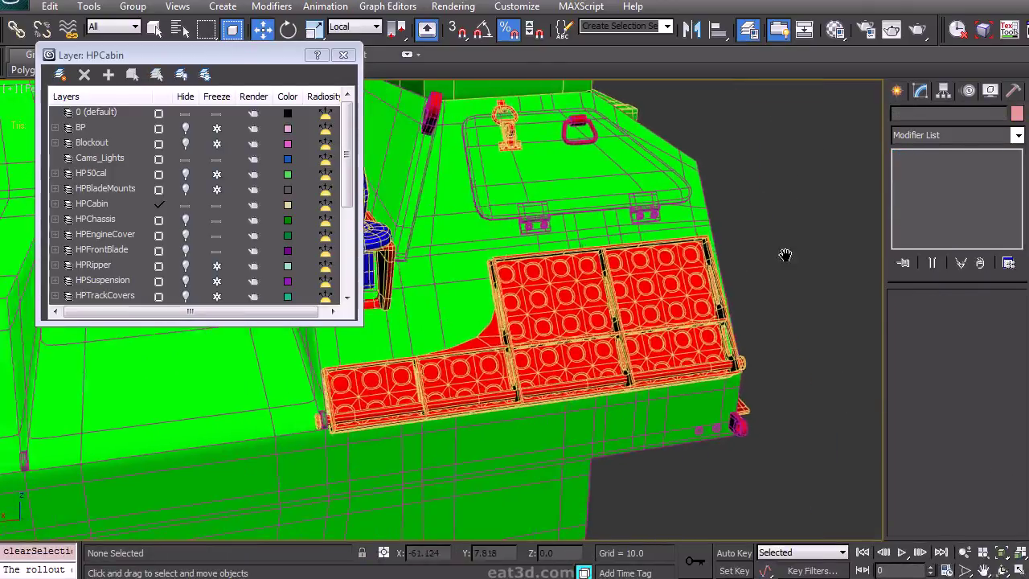
pyautogui.scroll(5, 697, 297)
pyautogui.click(569, 380)
pyautogui.press('2')
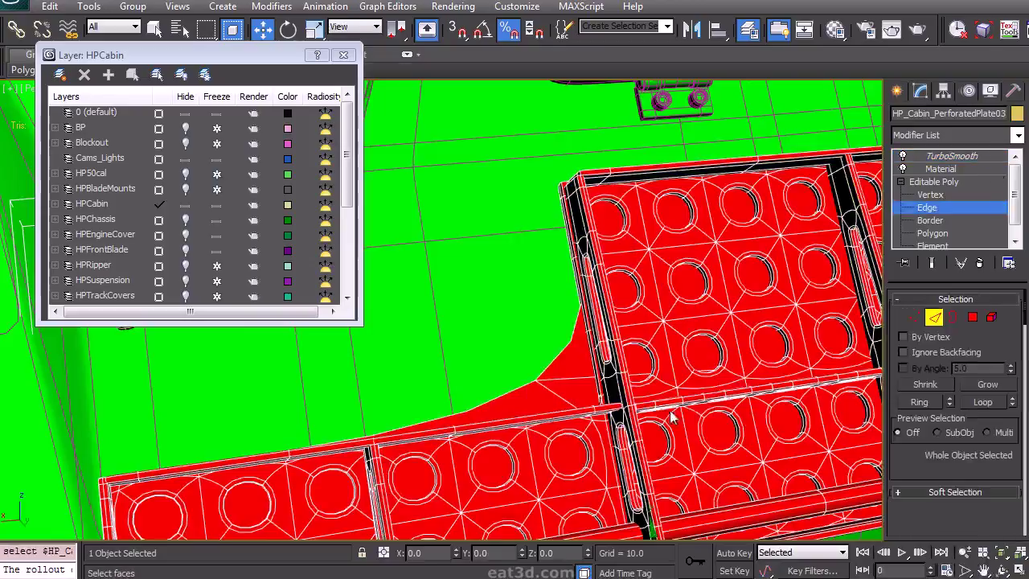
pyautogui.click(992, 319)
pyautogui.moveTo(756, 362); pyautogui.dragTo(764, 314, button='middle')
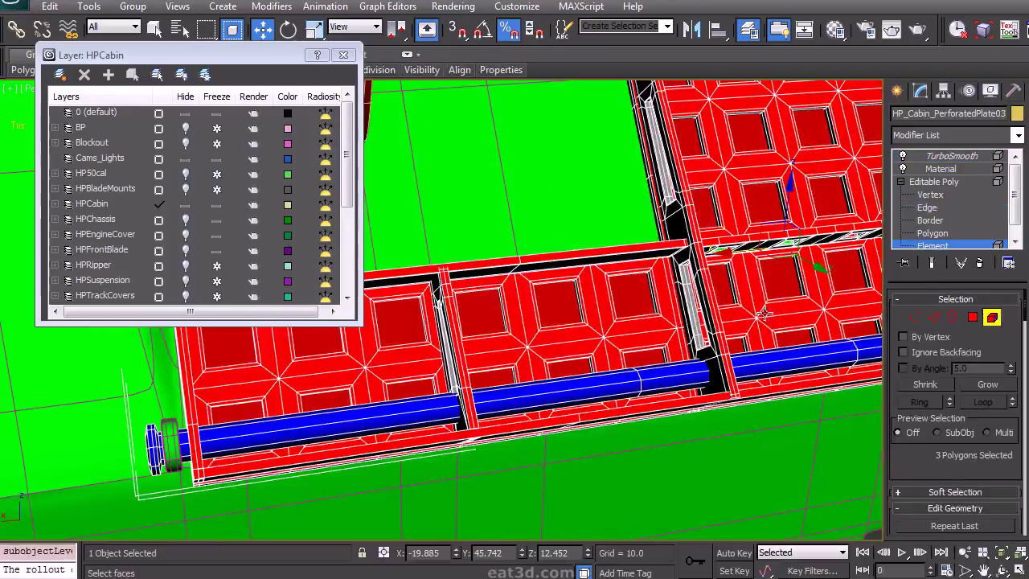
pyautogui.click(973, 318)
pyautogui.scroll(-10, 989, 402)
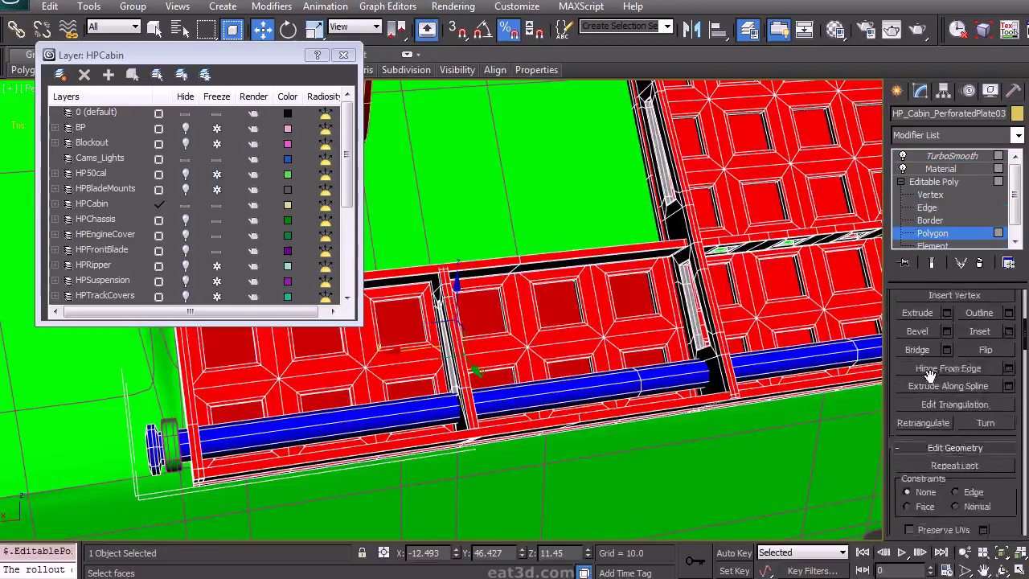
pyautogui.click(985, 494)
pyautogui.click(551, 303)
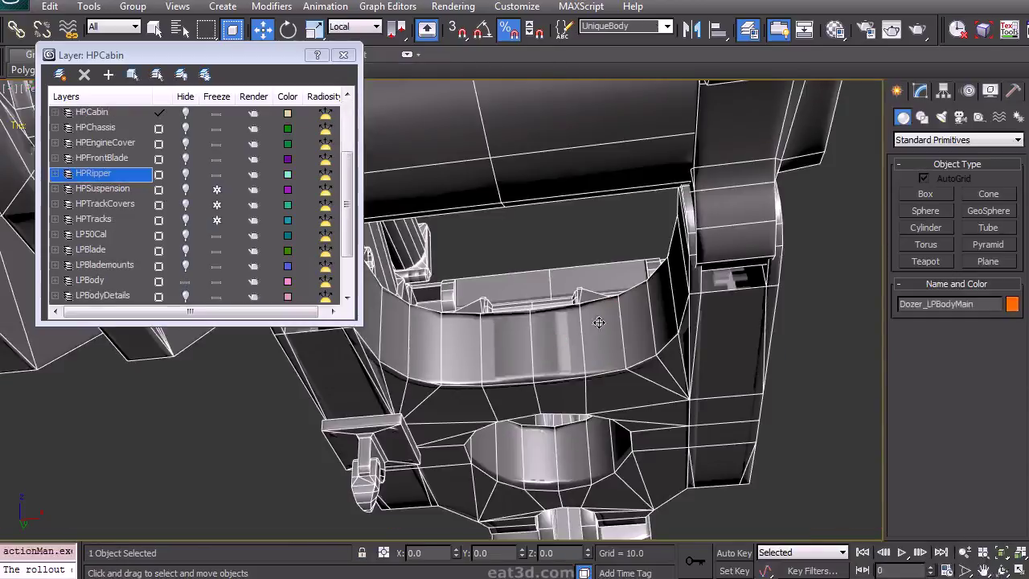
# Step: Apply Unwrap UVW to Dozer_LPBodyMain and inspect the UV shell of the frame's curved recess faces
pyautogui.click(921, 91)
pyautogui.click(932, 134)
pyautogui.click(969, 429)
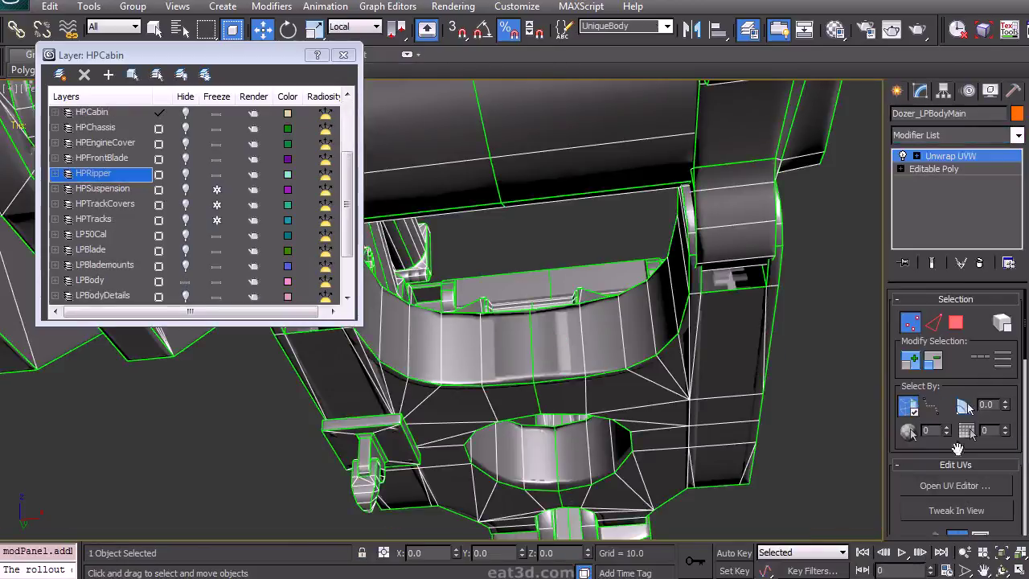
pyautogui.rightClick(580, 344)
pyautogui.click(548, 281)
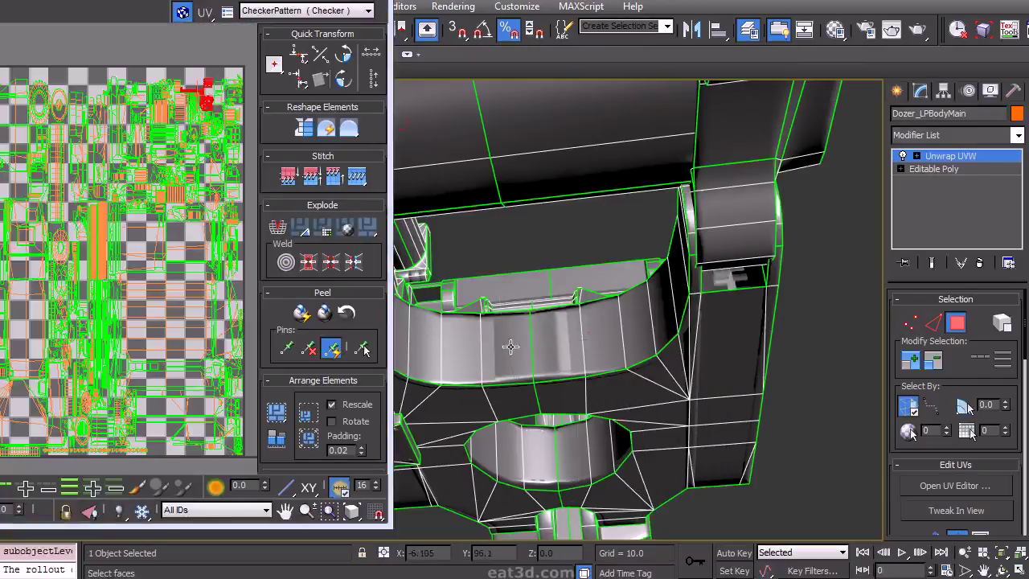
pyautogui.scroll(8, 121, 217)
pyautogui.click(86, 191)
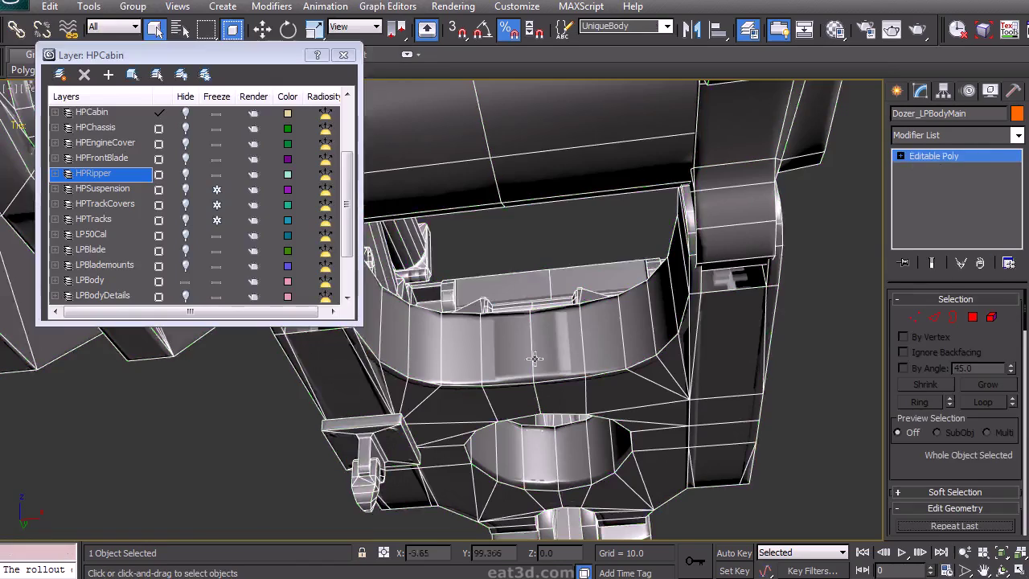
# Step: Show the HPRipper layer and nudge two middle edges of the low-poly body's curved recess toward the high-poly surface
pyautogui.click(185, 174)
pyautogui.moveTo(543, 357); pyautogui.dragTo(658, 295, button='middle')
pyautogui.scroll(6, 480, 326)
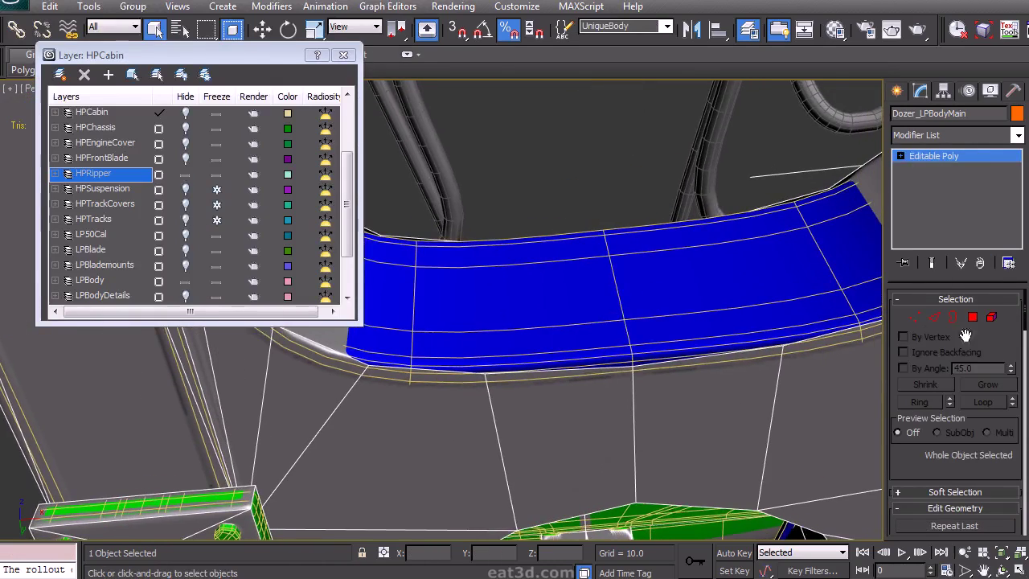
pyautogui.click(934, 317)
pyautogui.click(615, 326)
pyautogui.press('w')
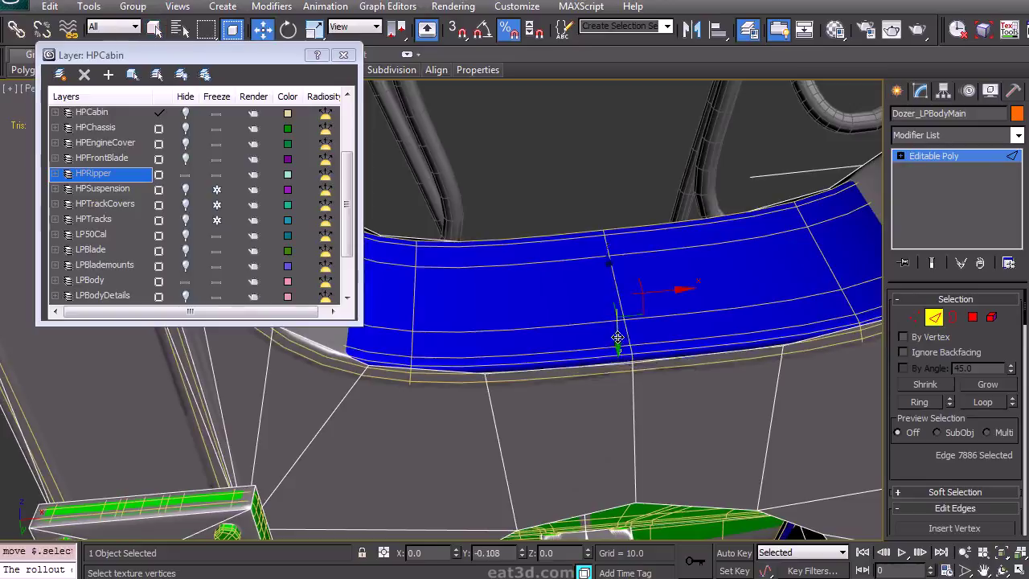
pyautogui.moveTo(618, 337); pyautogui.dragTo(617, 346)
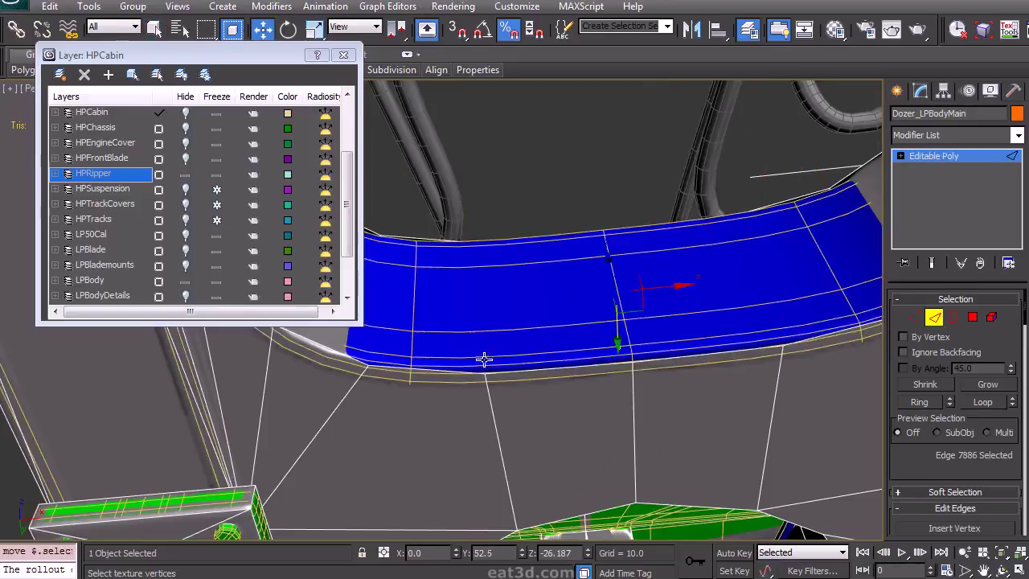
pyautogui.moveTo(488, 349); pyautogui.dragTo(487, 343)
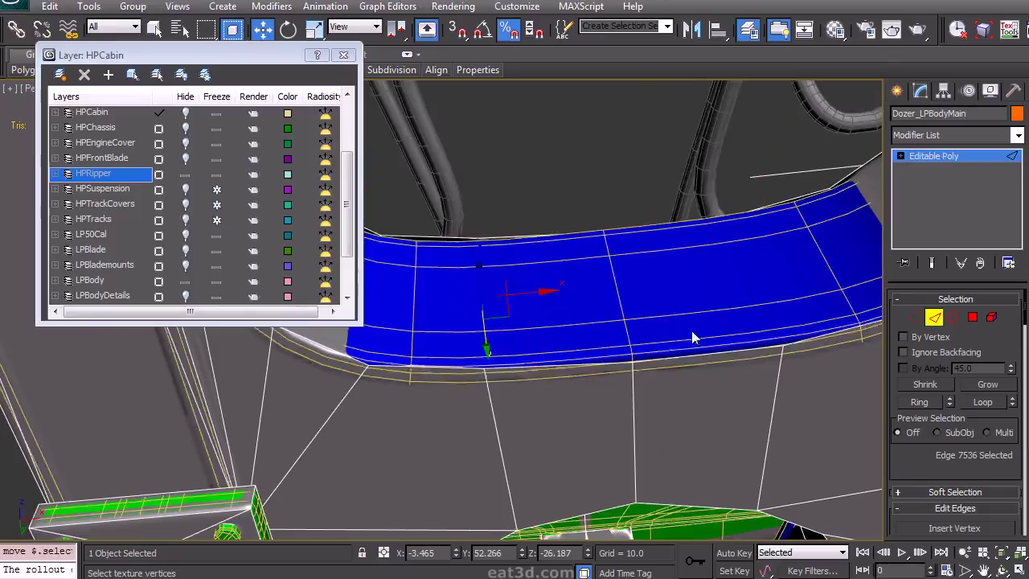
# Step: Select matching edge pairs on both sides of the curved recess and shift the outer pair by about -0.1 along Y
pyautogui.moveTo(693, 332); pyautogui.dragTo(750, 336, button='middle')
pyautogui.keyDown('alt'); pyautogui.moveTo(664, 354); pyautogui.dragTo(740, 329, button='middle'); pyautogui.keyUp('alt')
pyautogui.keyDown('ctrl'); pyautogui.click(745, 367); pyautogui.keyUp('ctrl')
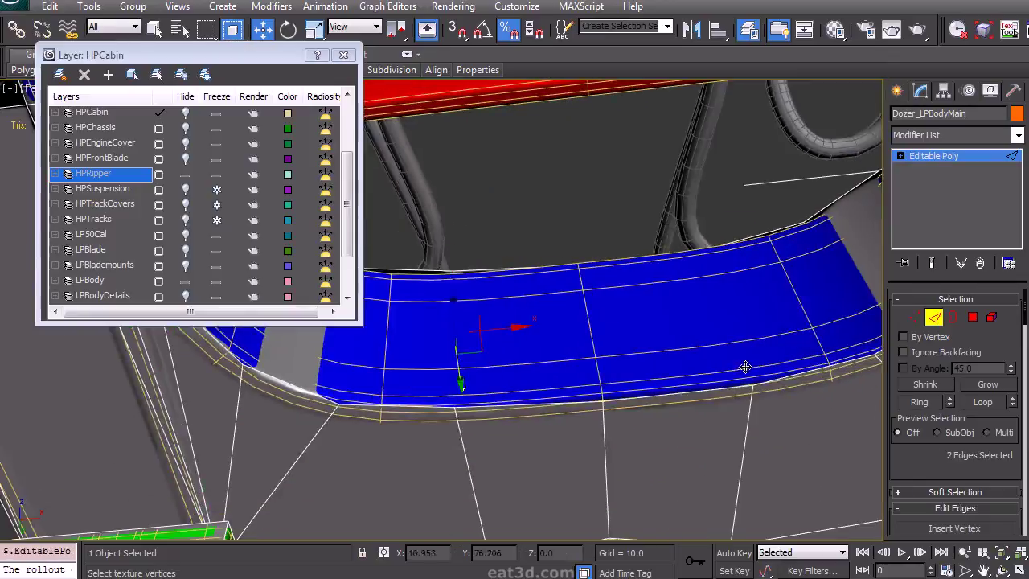
pyautogui.moveTo(451, 374); pyautogui.dragTo(461, 379)
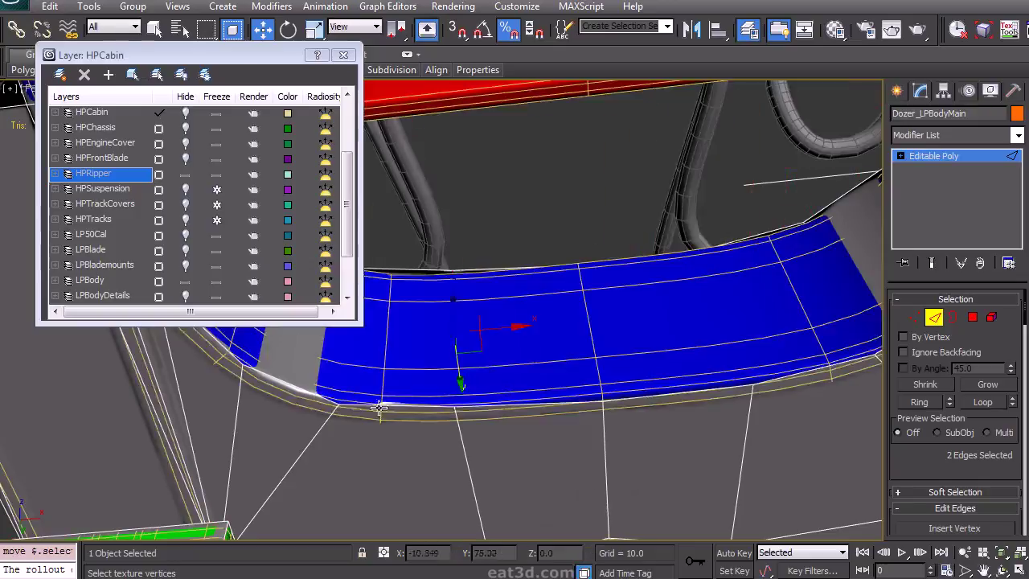
pyautogui.click(344, 390)
pyautogui.keyDown('alt'); pyautogui.moveTo(804, 367); pyautogui.dragTo(815, 331, button='middle'); pyautogui.keyUp('alt')
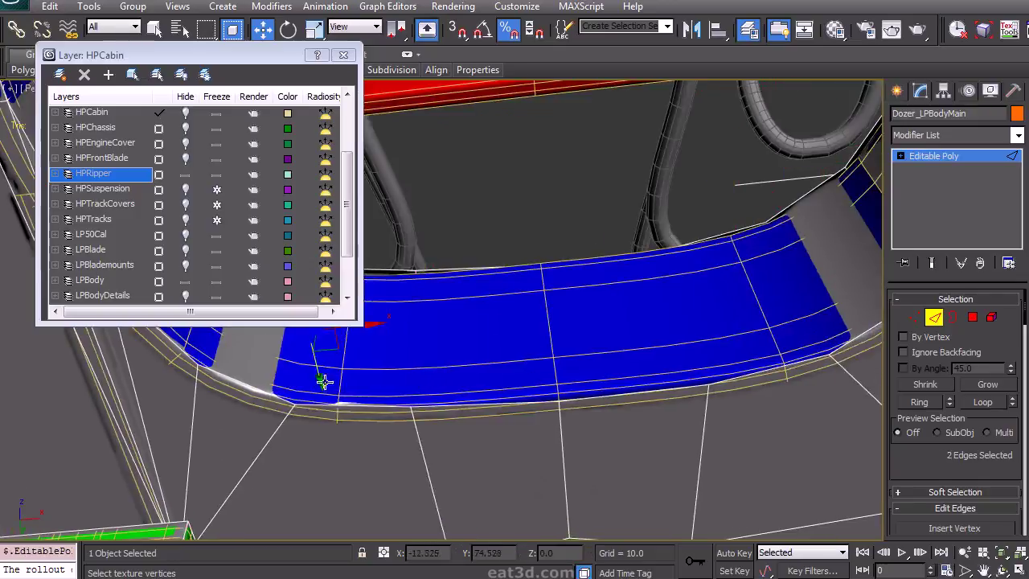
pyautogui.moveTo(321, 380); pyautogui.dragTo(321, 379)
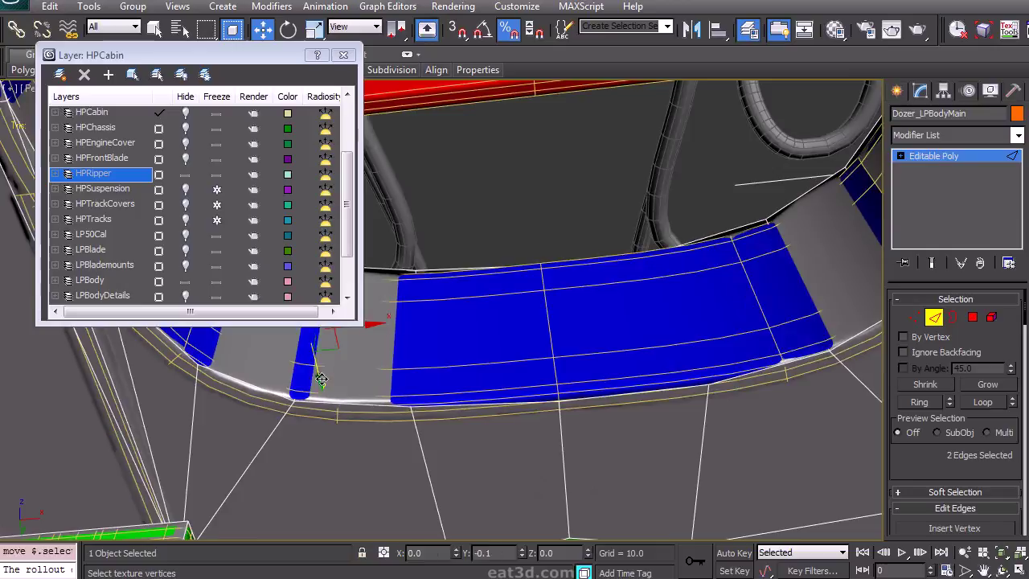
# Step: Fine-tune the central edge and its neighbours on the curved recess individually along Y to follow the high-poly curve
pyautogui.click(557, 383)
pyautogui.moveTo(552, 373); pyautogui.dragTo(553, 371)
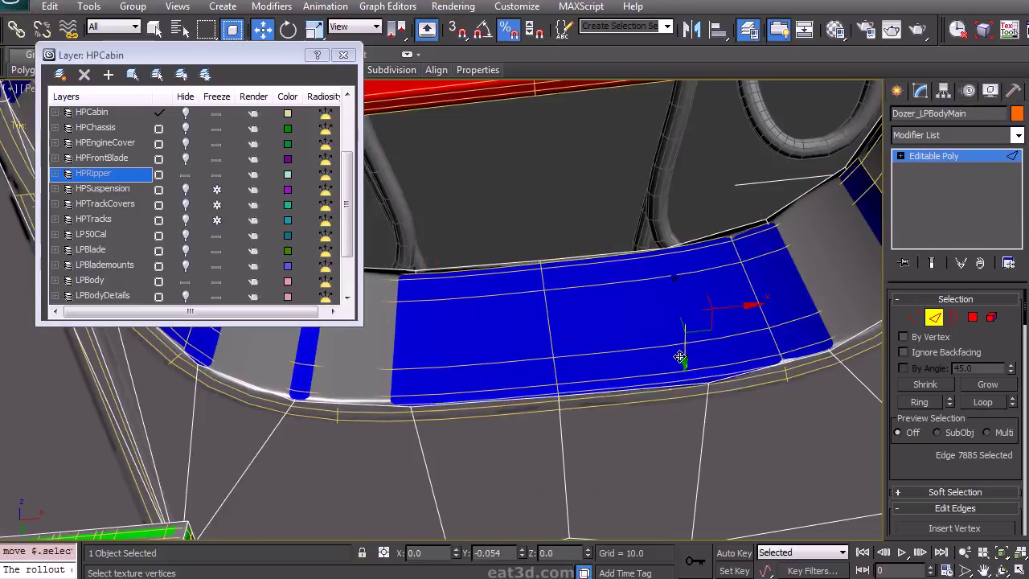
pyautogui.moveTo(679, 357); pyautogui.dragTo(684, 352)
pyautogui.moveTo(733, 368); pyautogui.dragTo(813, 389, button='middle')
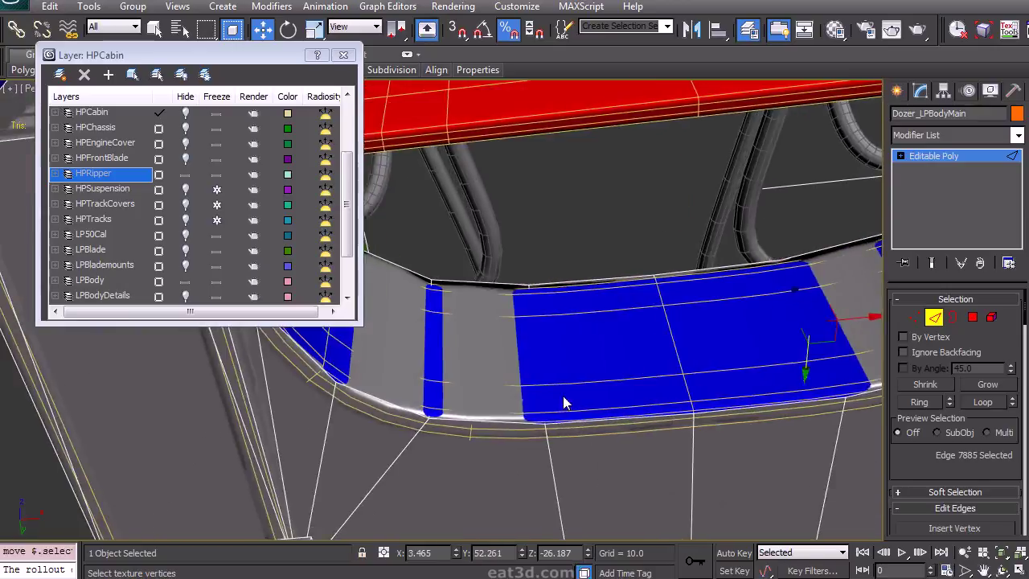
pyautogui.moveTo(541, 398); pyautogui.dragTo(542, 396)
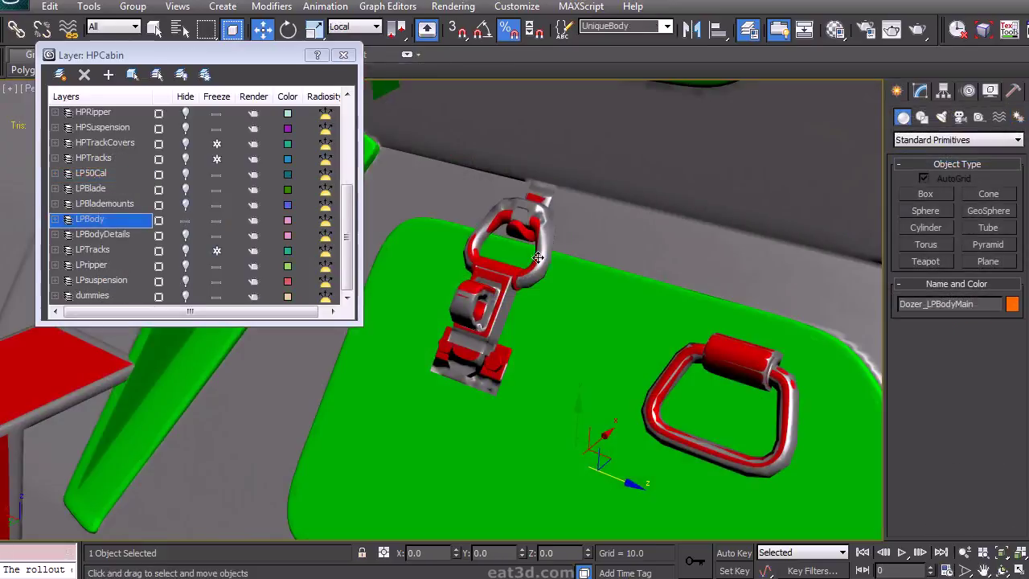
# Step: Scale HP_HatchLock04 in Local coordinates and shift it along its Y and Z axes to line up with the low-poly lock
pyautogui.click(471, 285)
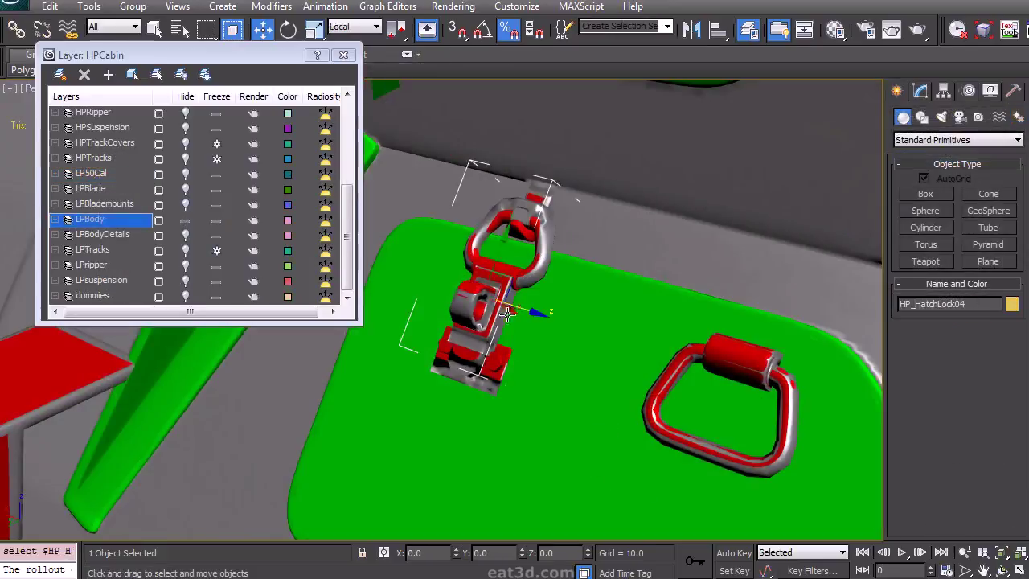
pyautogui.press('r')
pyautogui.click(354, 26)
pyautogui.click(366, 83)
pyautogui.moveTo(459, 352); pyautogui.dragTo(448, 372)
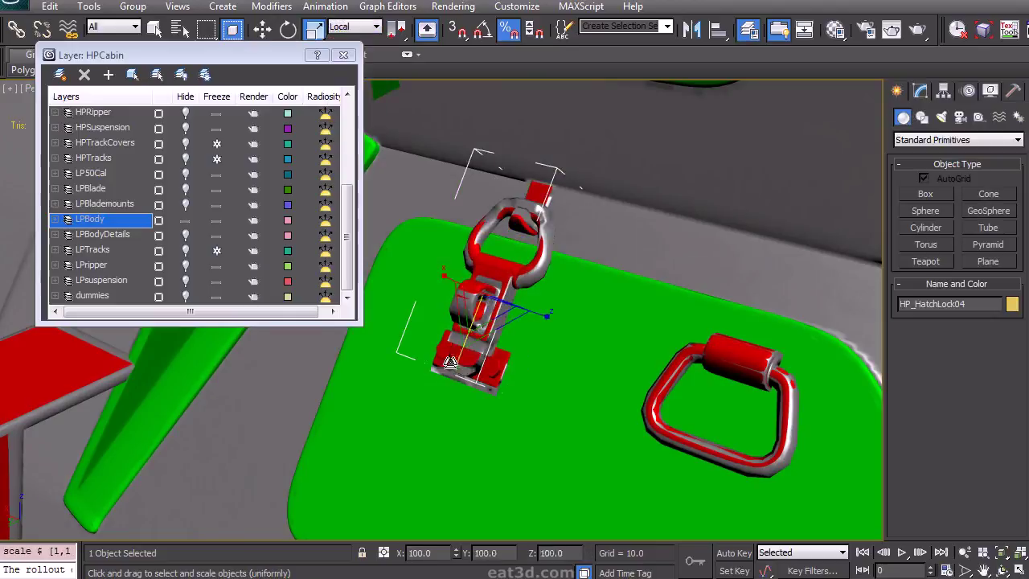
pyautogui.press('w')
pyautogui.moveTo(497, 248); pyautogui.dragTo(496, 253)
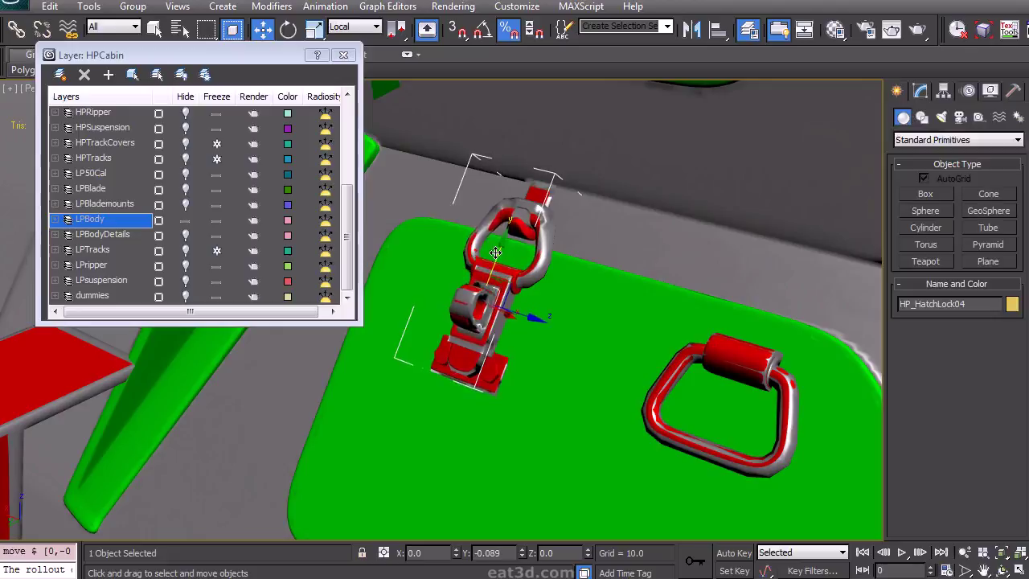
pyautogui.press('z')
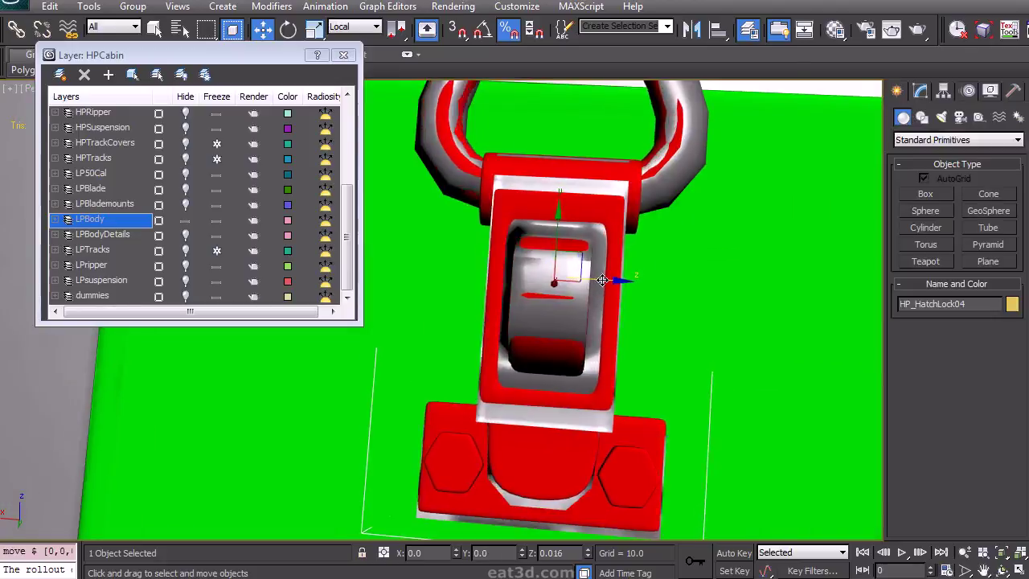
# Step: Set the hatch lock's absolute local Y scale to 70.456 and check its fit around the ring
pyautogui.press('r')
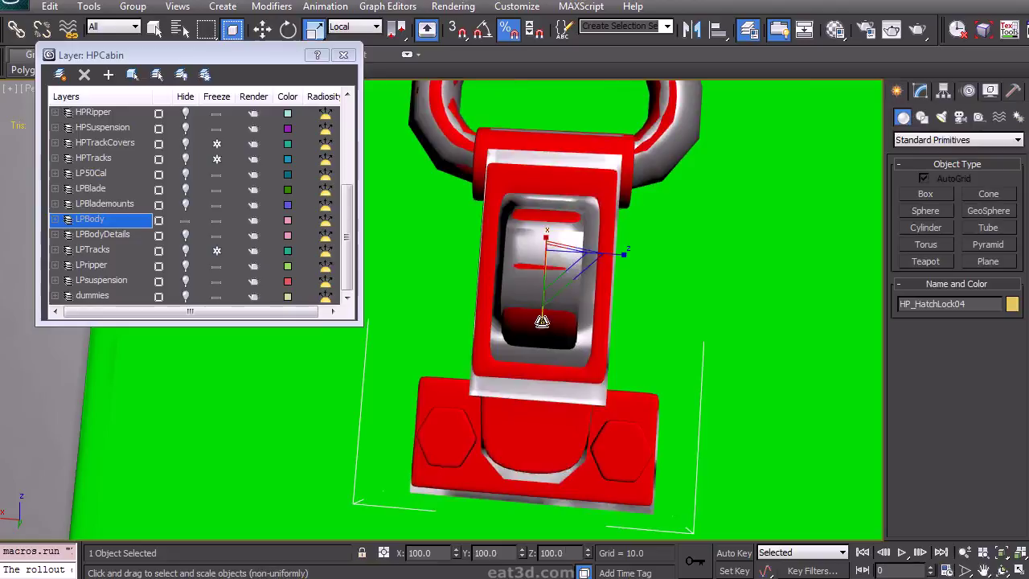
pyautogui.rightClick(314, 29)
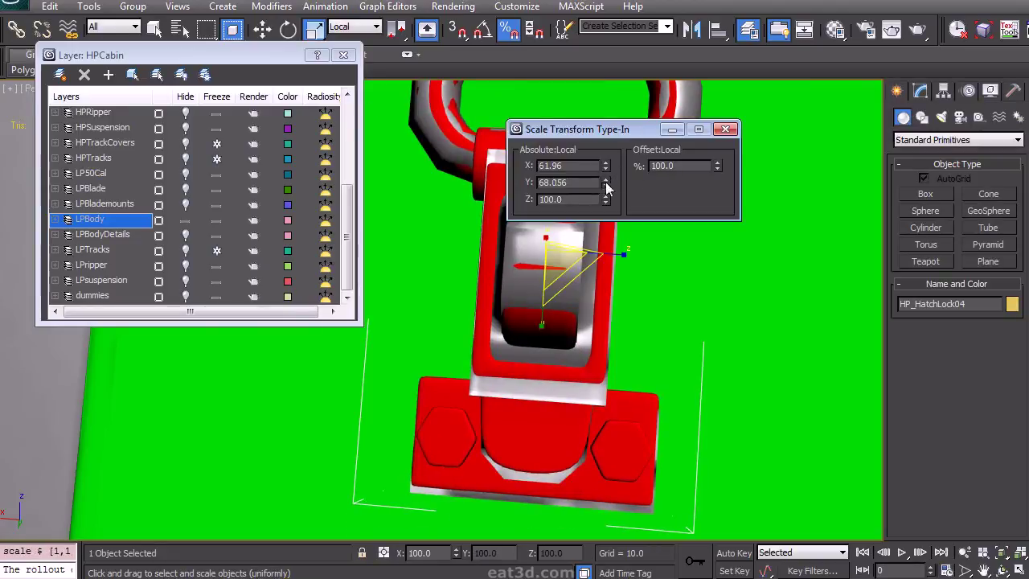
pyautogui.moveTo(607, 187); pyautogui.dragTo(607, 165)
pyautogui.moveTo(616, 233); pyautogui.dragTo(589, 308, button='middle')
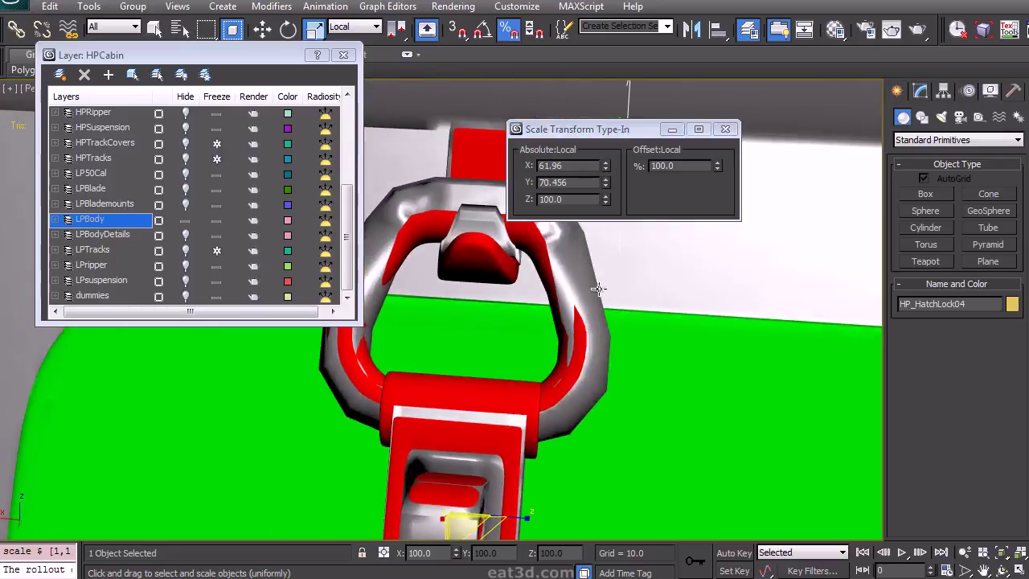
pyautogui.moveTo(716, 278)
pyautogui.keyDown('alt'); pyautogui.mouseDown(button='middle')
pyautogui.moveTo(659, 274)
pyautogui.moveTo(631, 298)
pyautogui.moveTo(650, 276)
pyautogui.moveTo(635, 298)
pyautogui.mouseUp(button='middle'); pyautogui.keyUp('alt')
# Step: Select the vertices of the lock's upper ring and hook, and move them upward in Parent coordinates to match the low-poly
pyautogui.click(920, 90)
pyautogui.moveTo(868, 193)
pyautogui.mouseDown(button='middle')
pyautogui.moveTo(847, 271)
pyautogui.moveTo(609, 357)
pyautogui.moveTo(443, 303)
pyautogui.mouseUp(button='middle')
pyautogui.click(929, 195)
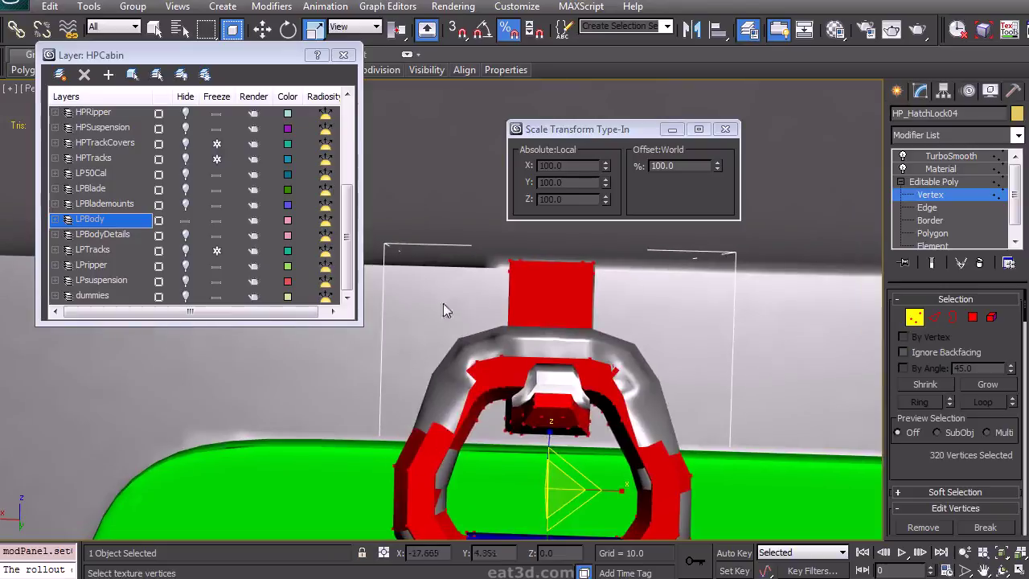
pyautogui.moveTo(686, 456); pyautogui.dragTo(685, 457)
pyautogui.press('w')
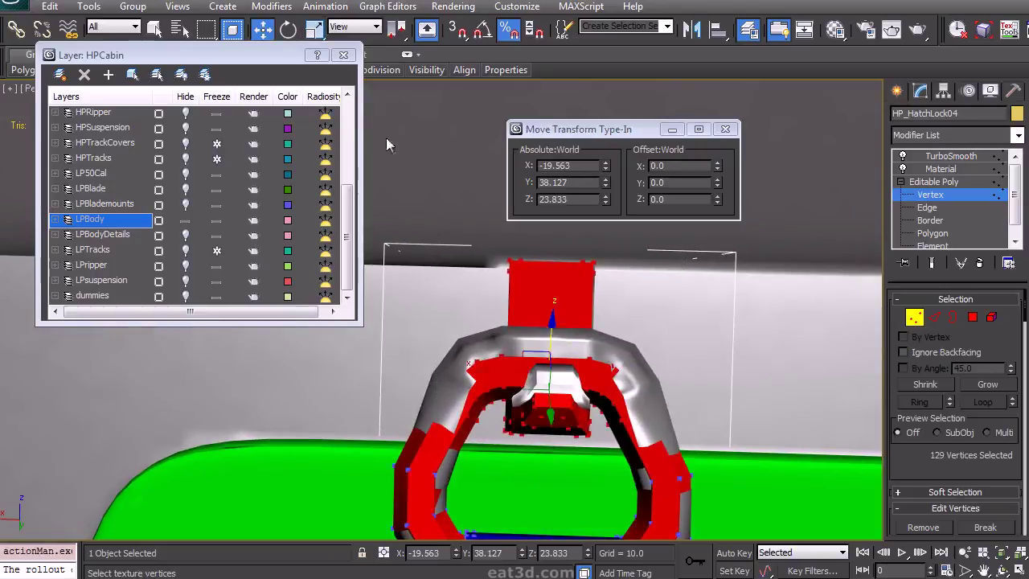
pyautogui.click(354, 26)
pyautogui.click(346, 74)
pyautogui.moveTo(546, 337); pyautogui.dragTo(551, 320)
# Step: Adjust the vertices at the ring's side and at the lock arm's lower end against the low-poly lock
pyautogui.click(667, 324)
pyautogui.moveTo(697, 536); pyautogui.dragTo(698, 389, button='middle')
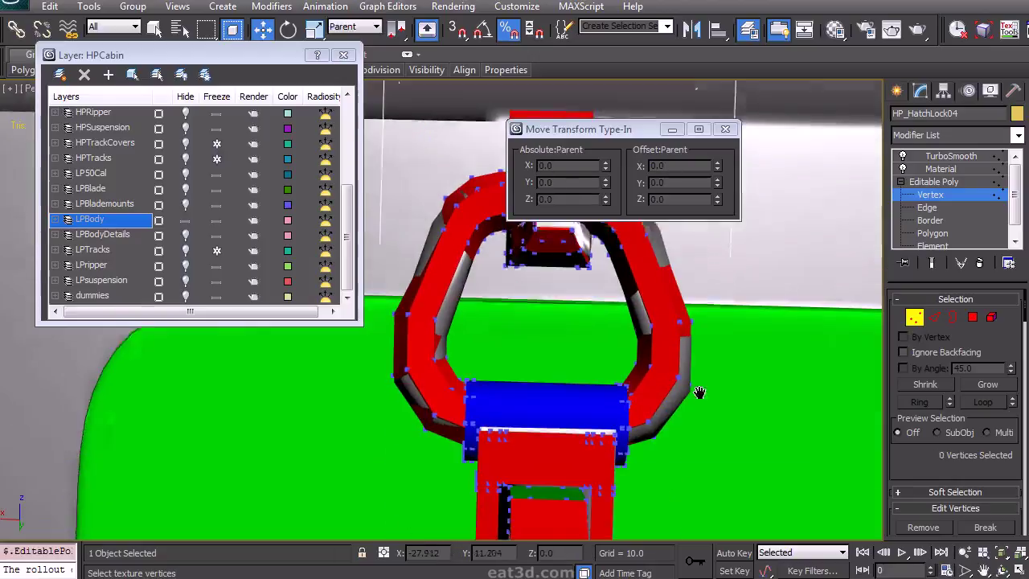
pyautogui.moveTo(704, 328); pyautogui.dragTo(704, 328)
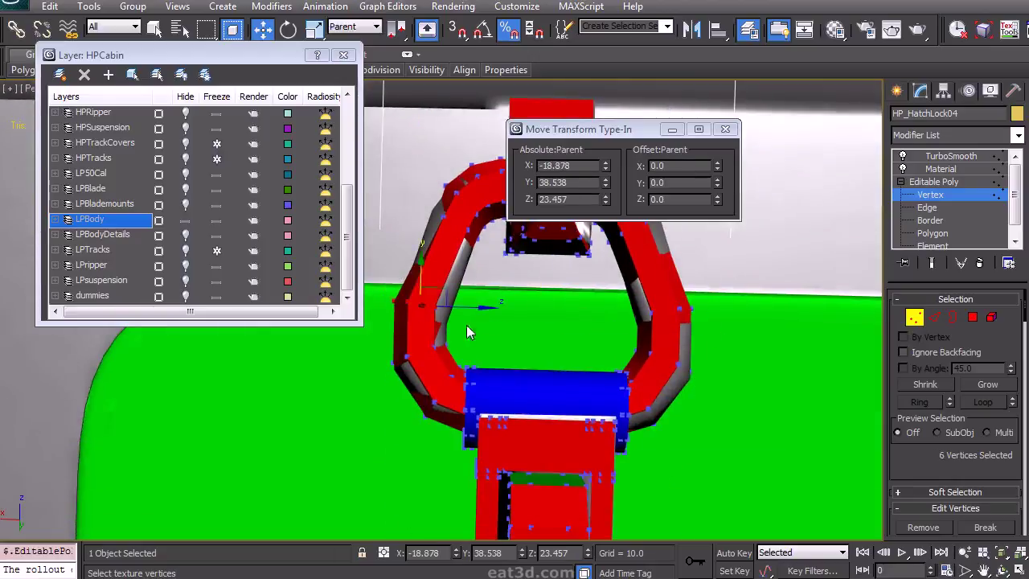
pyautogui.keyDown('alt'); pyautogui.moveTo(466, 325); pyautogui.dragTo(535, 365, button='middle'); pyautogui.keyUp('alt')
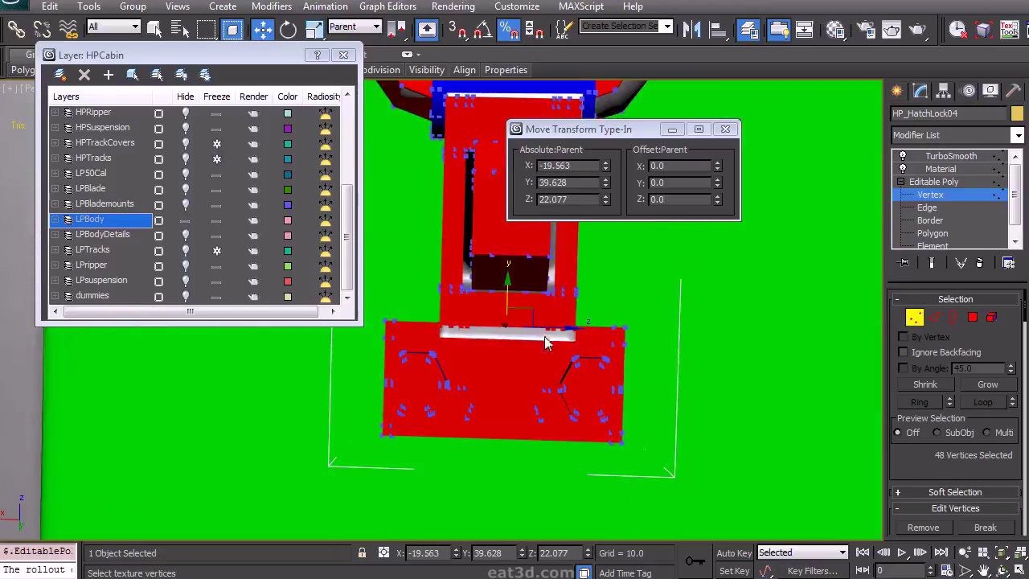
pyautogui.moveTo(540, 355)
pyautogui.keyDown('alt'); pyautogui.mouseDown(button='middle')
pyautogui.moveTo(528, 300)
pyautogui.moveTo(579, 254)
pyautogui.mouseUp(button='middle'); pyautogui.keyUp('alt')
# Step: Select the lock arm's raised loop element, nudge it about 0.017 along Y and scale it in Parent coordinates
pyautogui.press('5')
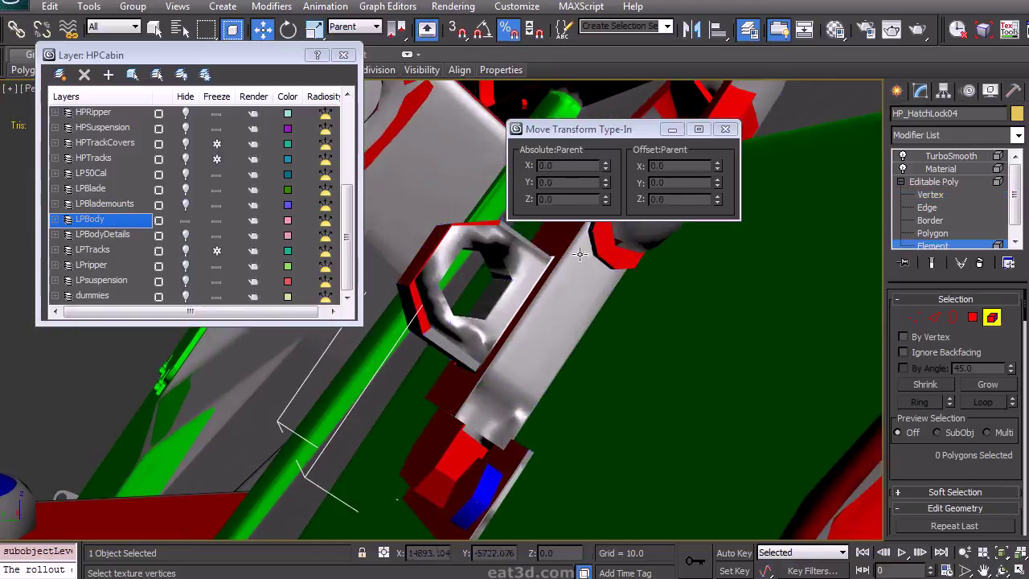
pyautogui.click(443, 291)
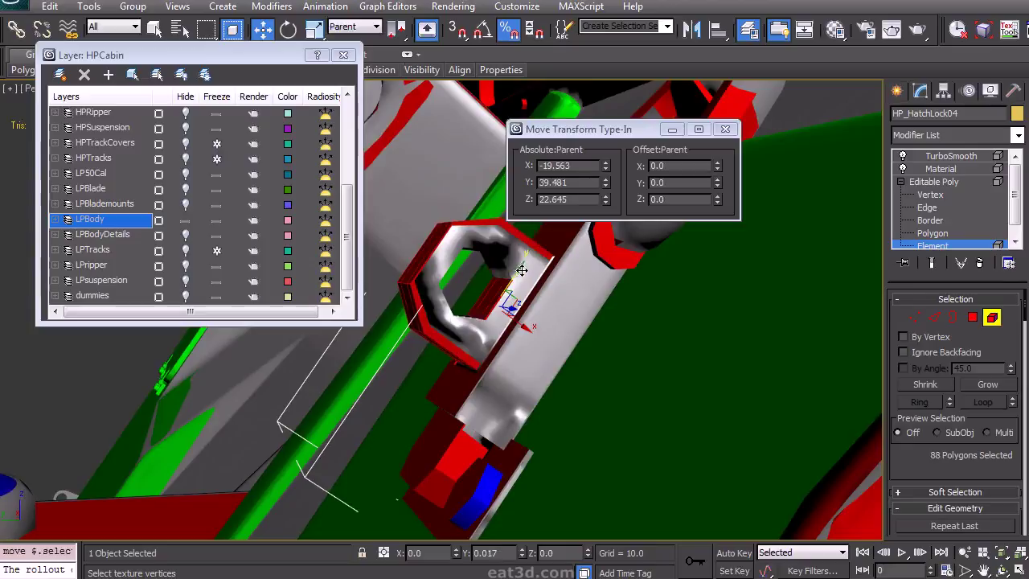
pyautogui.press('r')
pyautogui.click(360, 28)
pyautogui.click(354, 71)
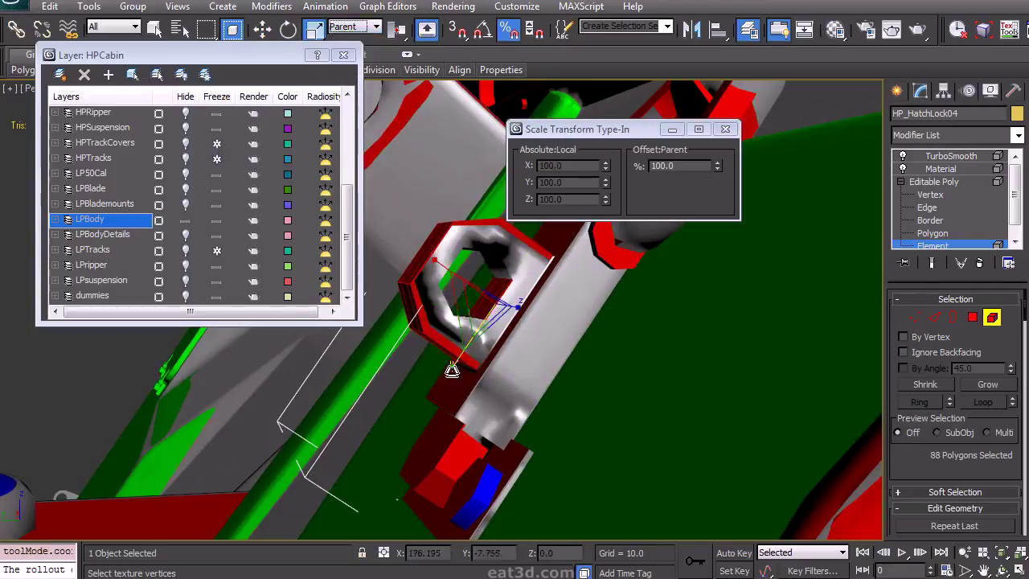
pyautogui.moveTo(484, 377)
pyautogui.keyDown('alt'); pyautogui.mouseDown(button='middle')
pyautogui.moveTo(672, 406)
pyautogui.moveTo(580, 348)
pyautogui.moveTo(511, 537)
pyautogui.moveTo(469, 381)
pyautogui.mouseUp(button='middle'); pyautogui.keyUp('alt')
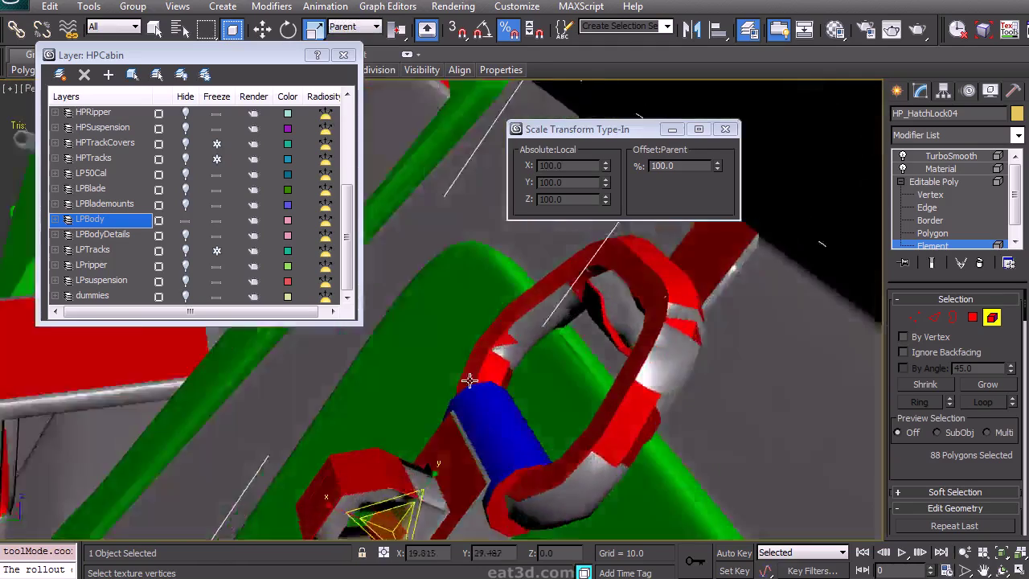
# Step: Leave element editing on the hatch lock and open the options of its Material modifier
pyautogui.scroll(-5, 578, 357)
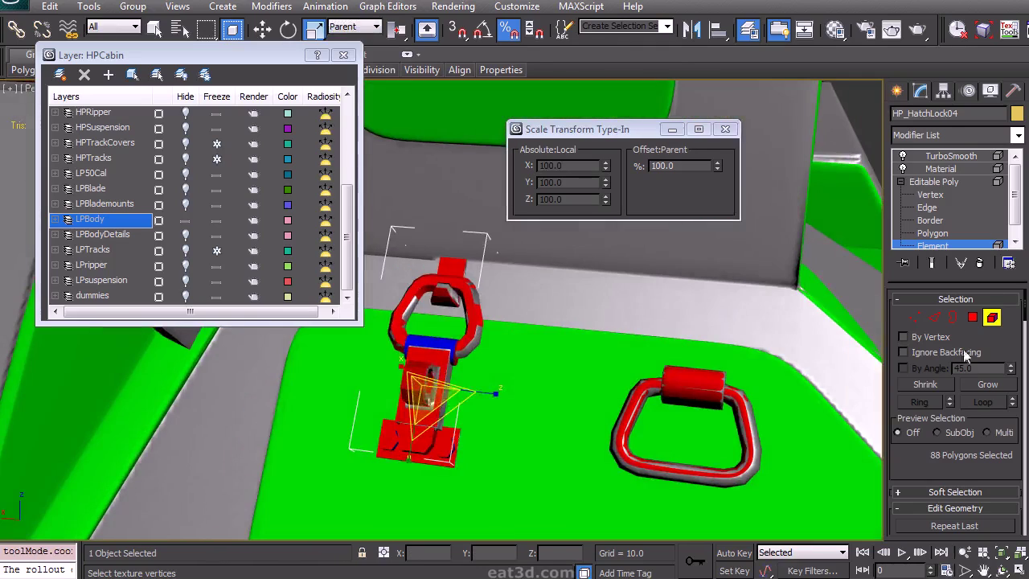
pyautogui.click(921, 181)
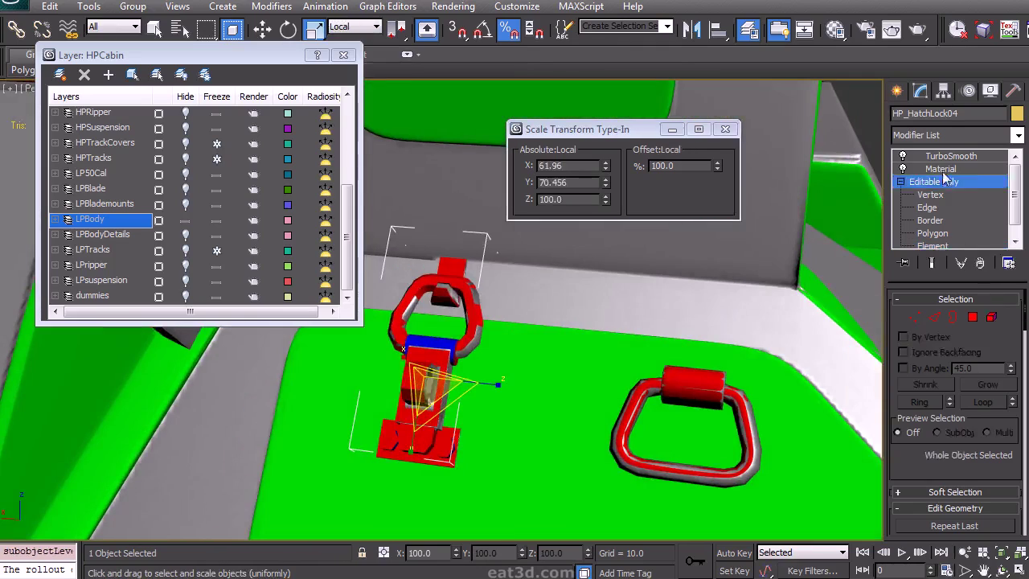
pyautogui.click(940, 168)
pyautogui.rightClick(934, 169)
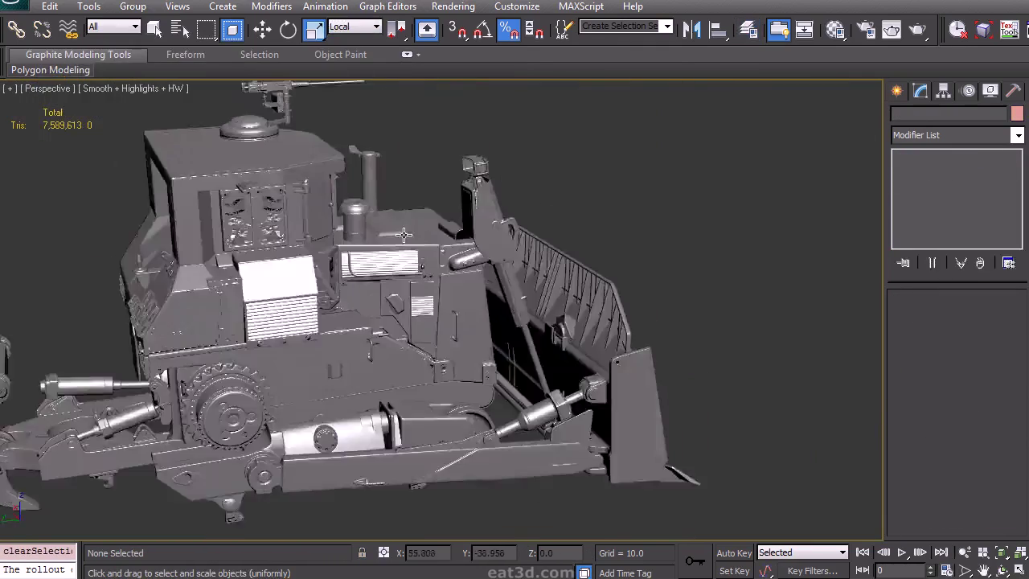
# Step: Bring the whole high-poly dozer into view and open the Material Editor on the 03 - Default Multi/Sub-Object material
pyautogui.scroll(-3, 370, 262)
pyautogui.keyDown('alt'); pyautogui.moveTo(370, 262); pyautogui.dragTo(460, 256, button='middle'); pyautogui.keyUp('alt')
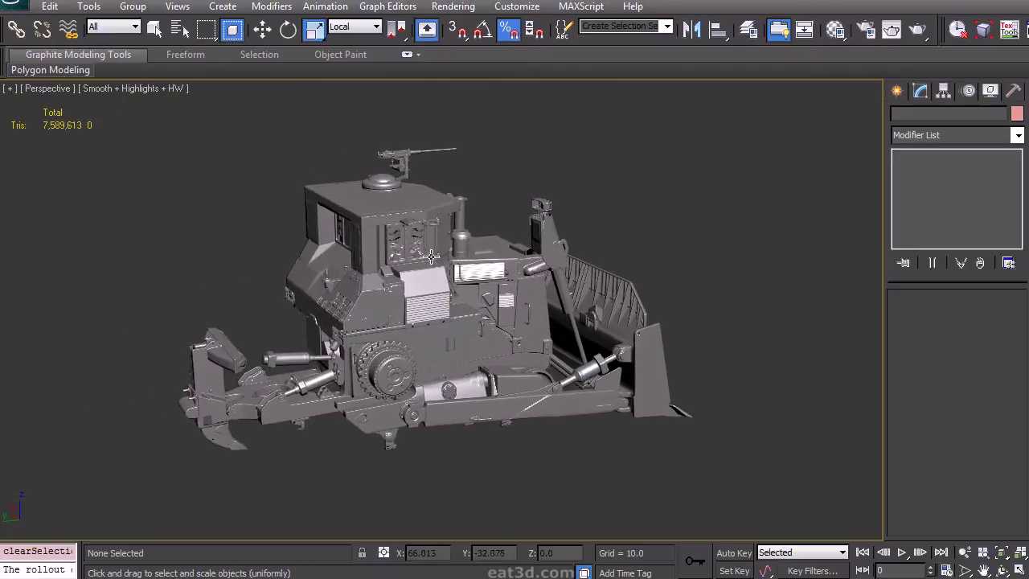
pyautogui.press('m')
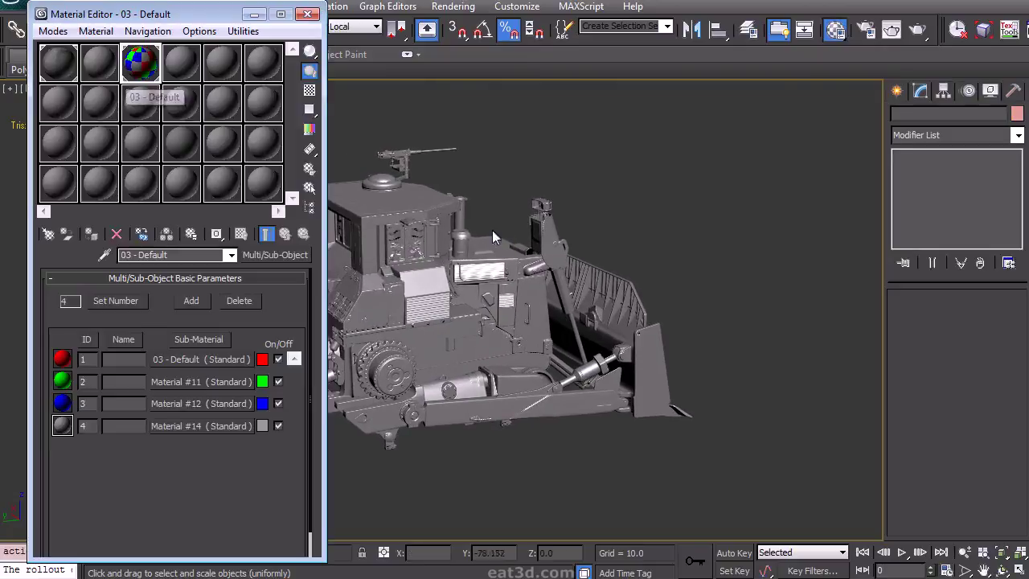